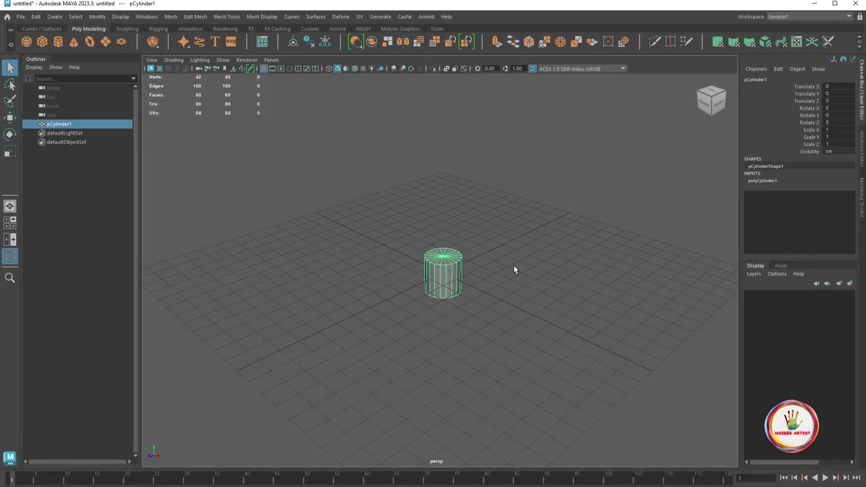
Move the cylinder up on Y so it sits on the grid
scroll(513, 264, "up", 3)
mouse_move(508, 291)
left_mouse_down("alt")
mouse_move(531, 271)
mouse_move(510, 281)
left_mouse_up("alt")
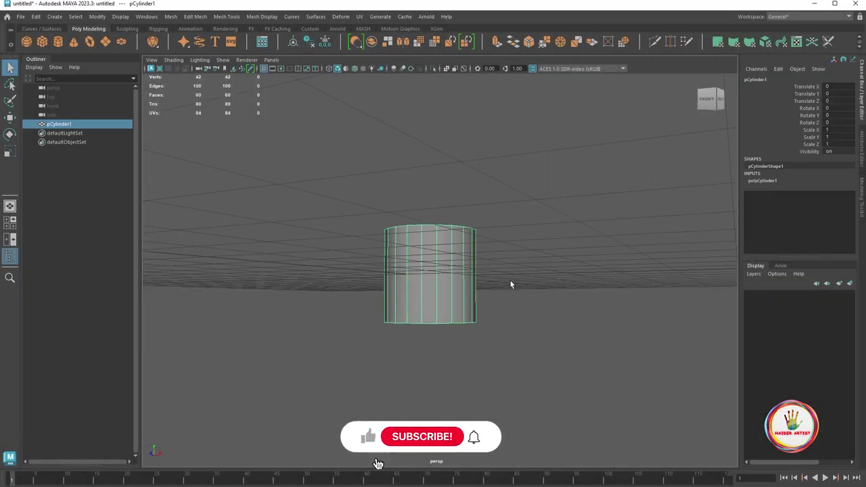
key("w")
mouse_move(427, 230)
left_mouse_down()
mouse_move(425, 137)
mouse_move(421, 159)
mouse_move(453, 262)
mouse_move(490, 298)
left_mouse_up()
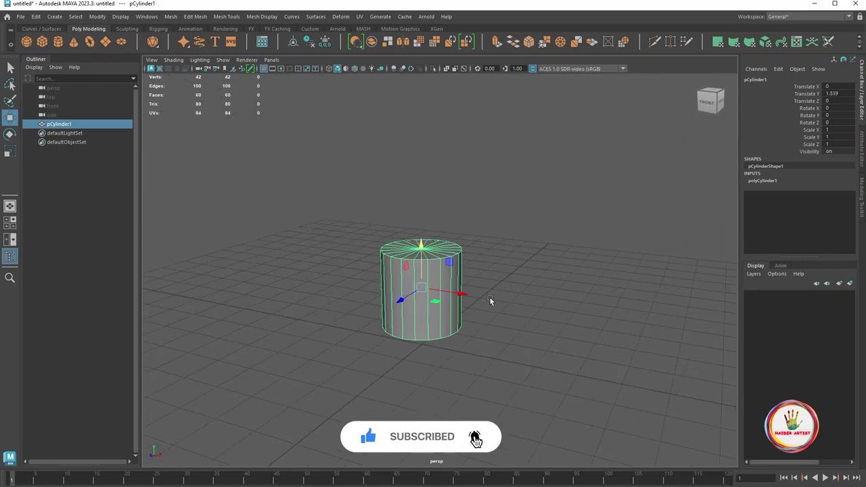
scroll(499, 268, "up", 3)
scroll(515, 270, "down", 2)
left_click_drag(515, 269, 524, 277, "alt")
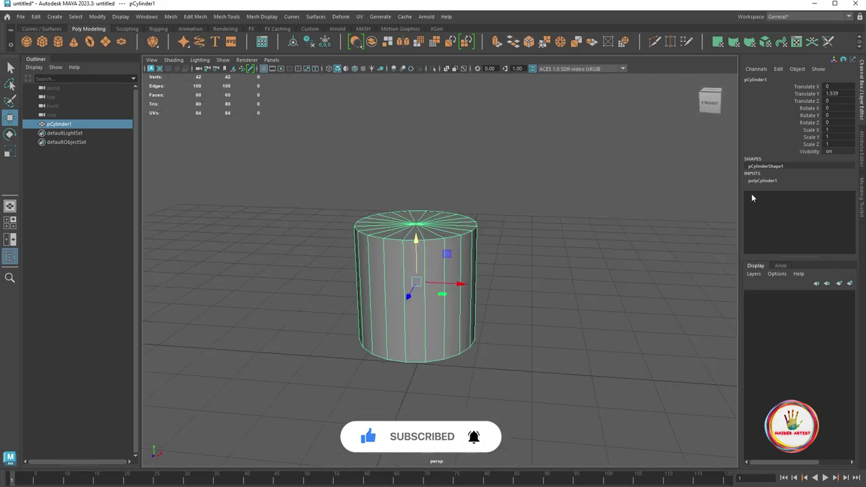
Give the cylinder 12 axis subdivisions and 0 cap subdivisions
left_click(762, 181)
left_click(793, 209)
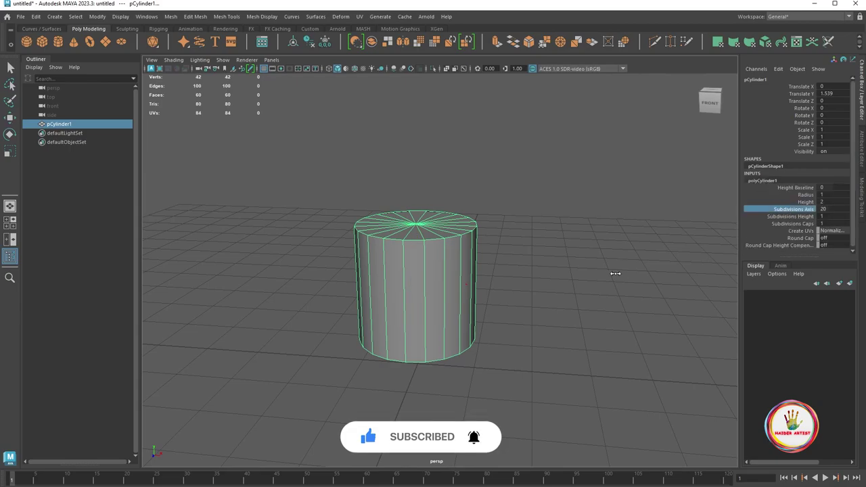
middle_click_drag(614, 271, 566, 284)
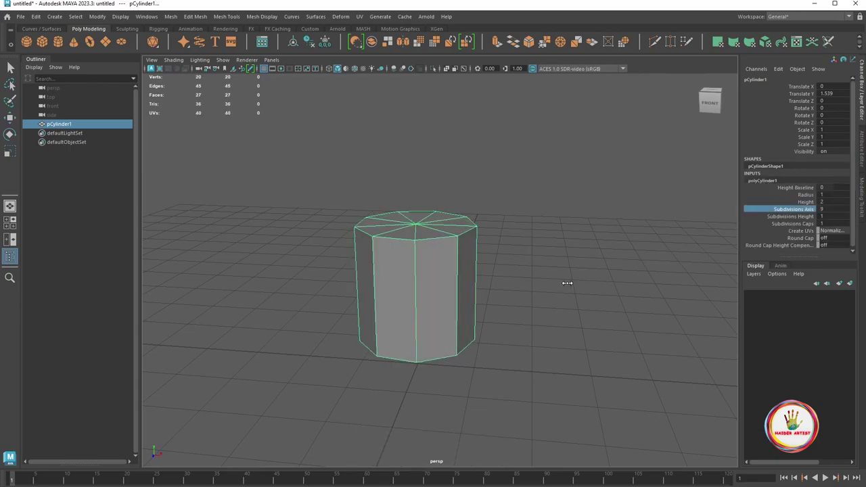
left_click_drag(562, 284, 554, 307, "alt")
middle_click_drag(553, 307, 567, 297)
scroll(504, 272, "up", 3)
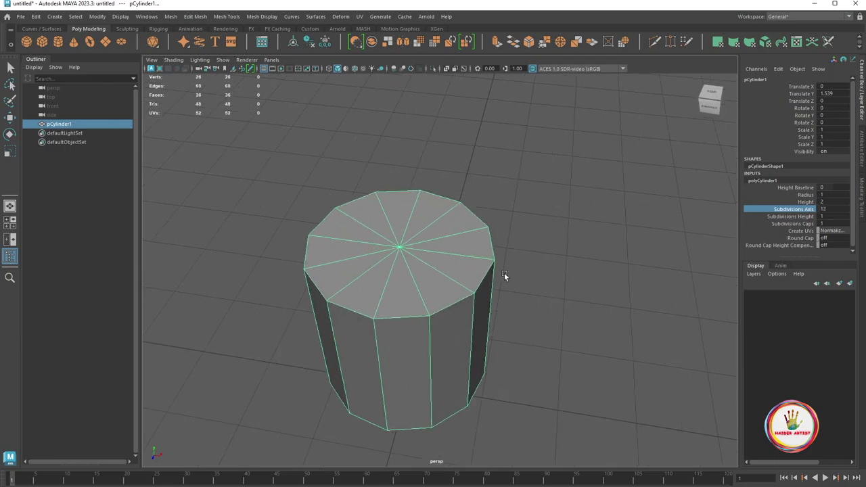
left_click(791, 223)
middle_click_drag(629, 242, 619, 241)
mouse_move(619, 242)
left_mouse_down("alt")
mouse_move(568, 284)
mouse_move(595, 236)
mouse_move(587, 248)
mouse_move(520, 246)
mouse_move(526, 263)
mouse_move(488, 276)
mouse_move(498, 274)
left_mouse_up("alt")
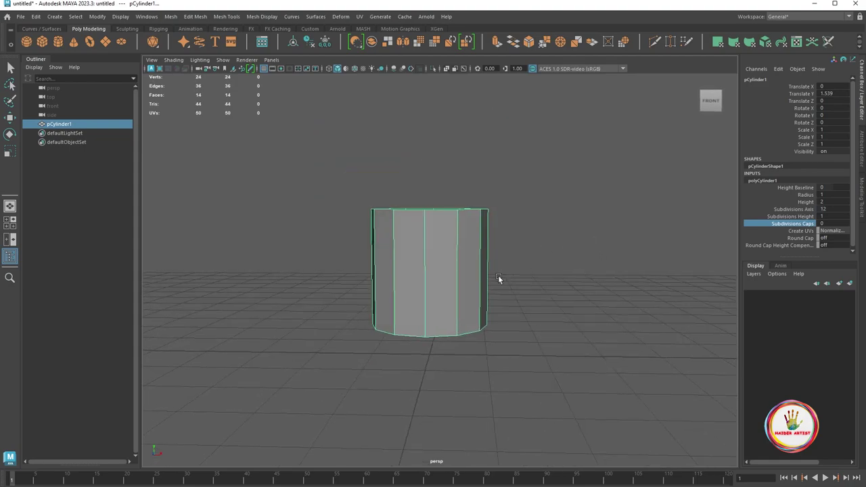
Scale the cylinder uniformly up to about 1.157
key("r")
left_click_drag(430, 267, 447, 282)
scroll(448, 282, "up", 2)
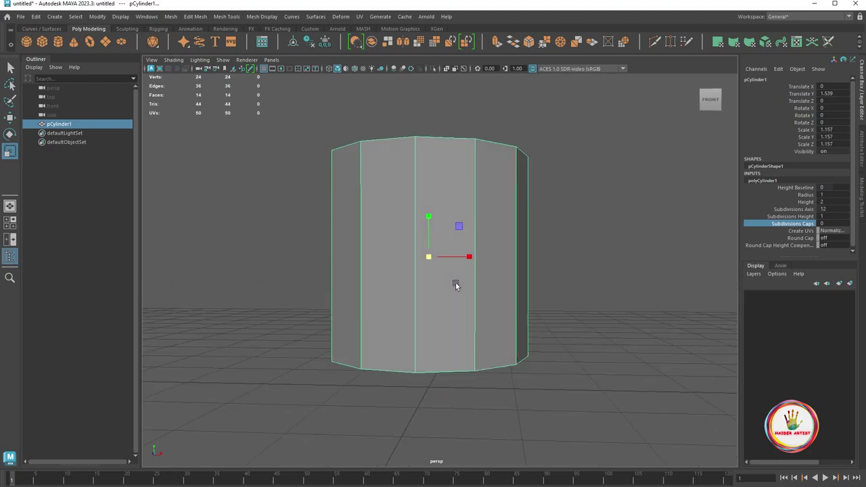
Insert edge loops at mid-height and below, then scale the lower loop outward
key("F10")
left_click(415, 223)
mouse_move(442, 208)
right_mouse_down("ctrl")
mouse_move(317, 283)
mouse_move(365, 294)
right_mouse_up("ctrl")
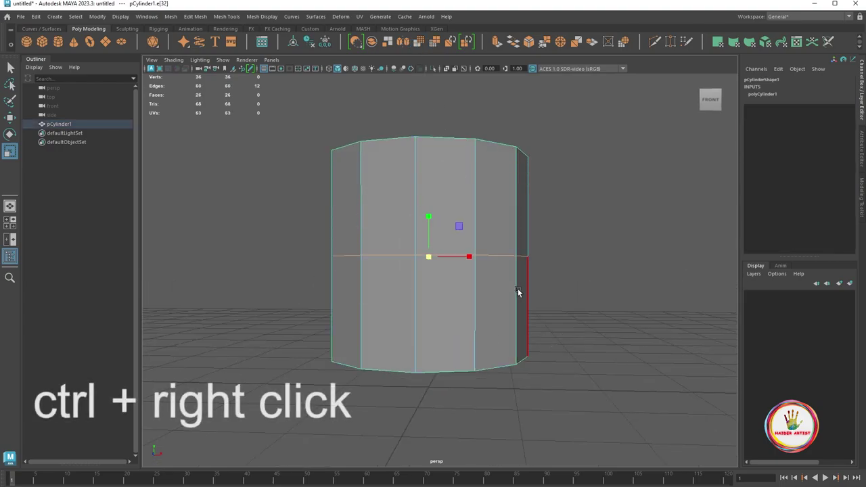
left_click_drag(486, 291, 501, 289, "alt")
key("w")
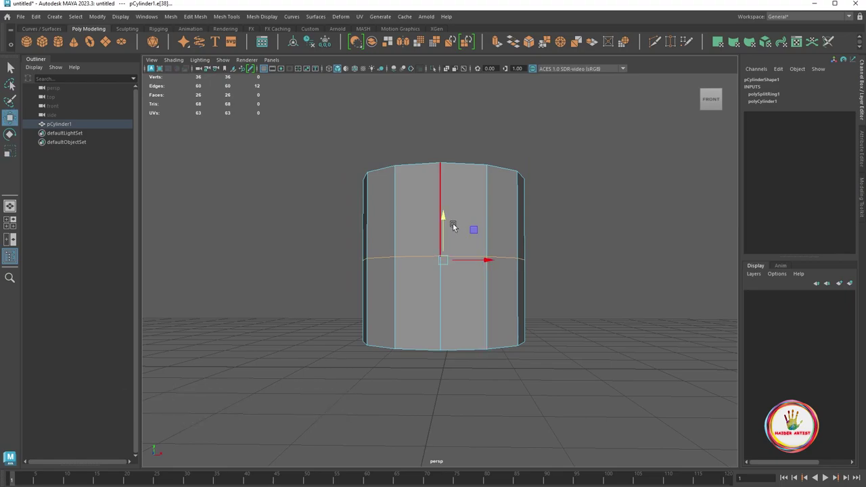
right_click_drag(578, 289, 566, 357, "ctrl")
scroll(587, 318, "up", 2)
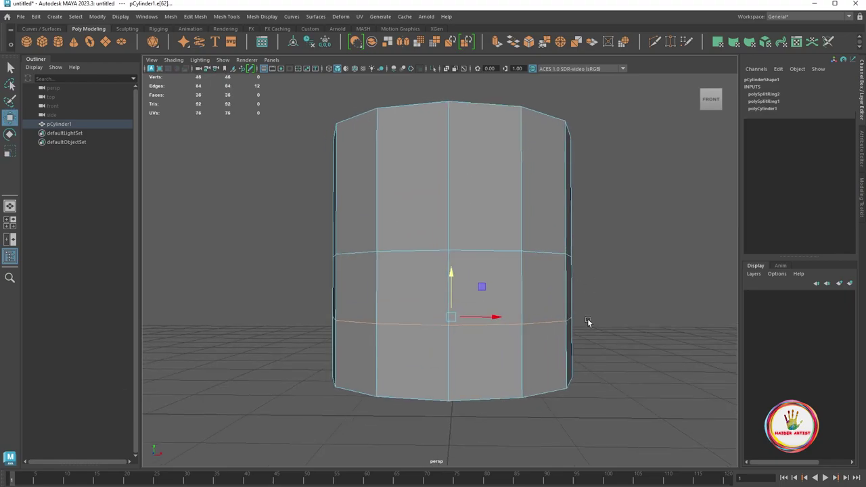
scroll(590, 315, "down", 2)
left_click_drag(588, 315, 594, 316, "alt")
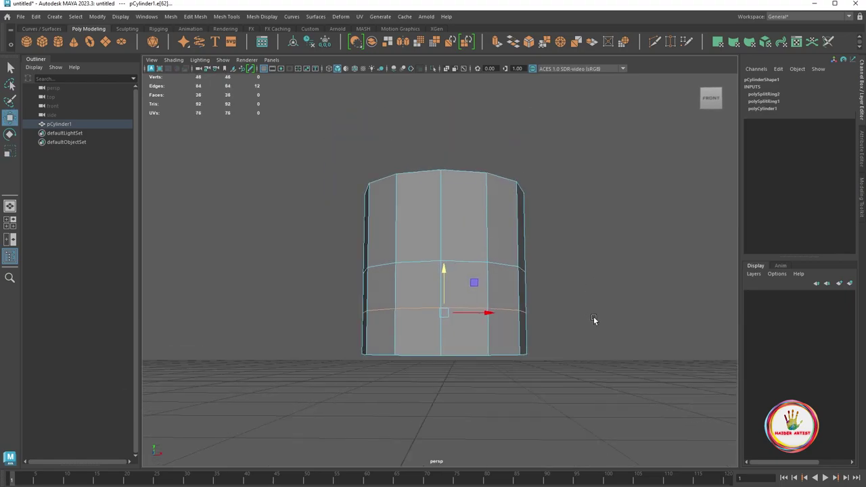
key("r")
left_click_drag(443, 311, 451, 317)
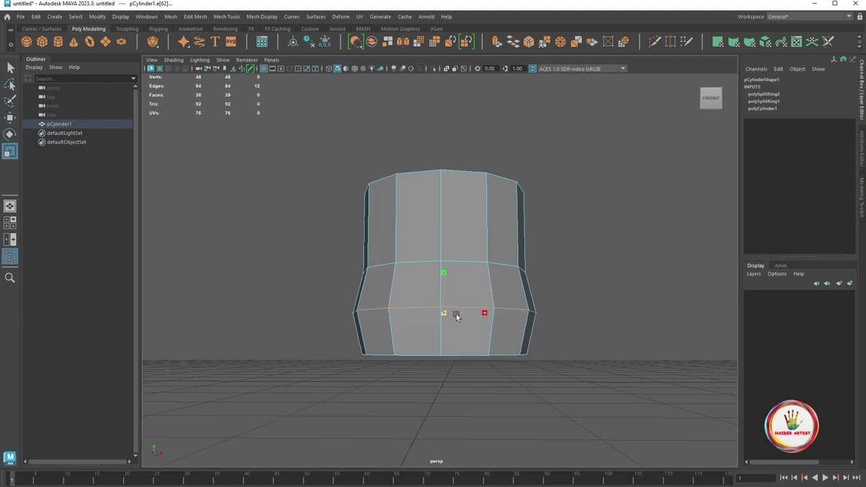
Slide the selected loop up the body and insert a new loop through the flared band
scroll(545, 328, "up", 2)
scroll(545, 328, "down", 2)
scroll(540, 320, "down", 1)
scroll(540, 320, "up", 1)
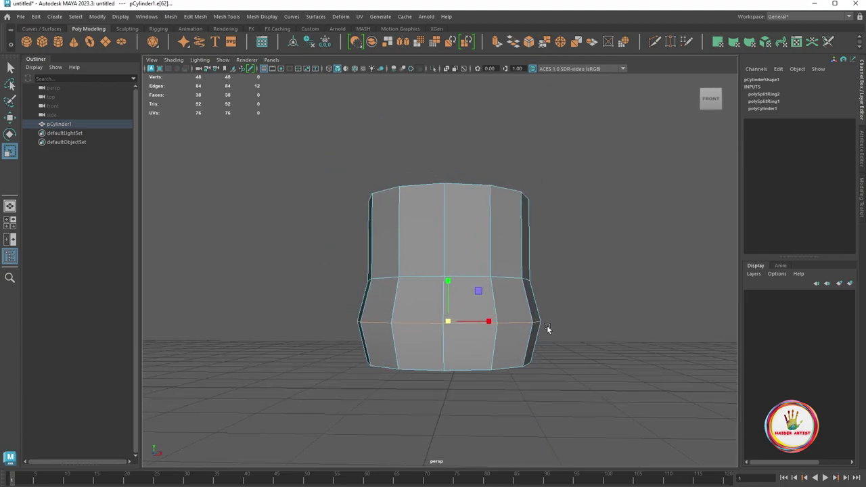
scroll(546, 328, "up", 2)
scroll(544, 320, "up", 1)
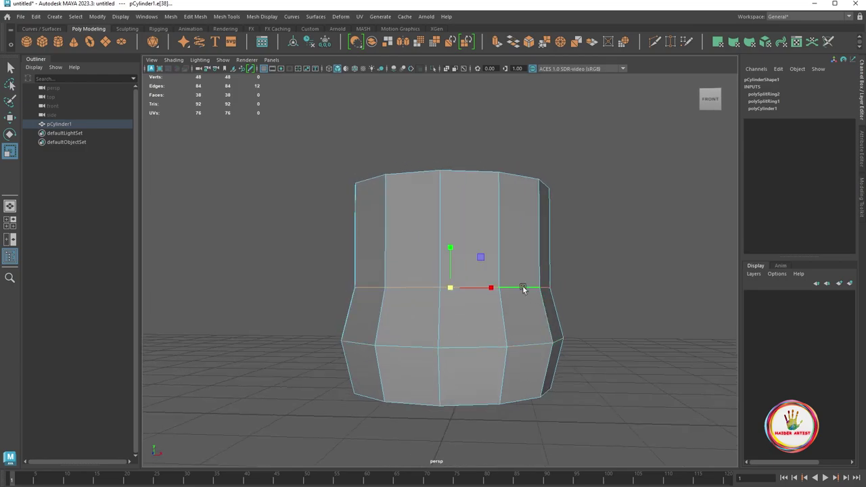
left_click_drag(452, 249, 445, 224)
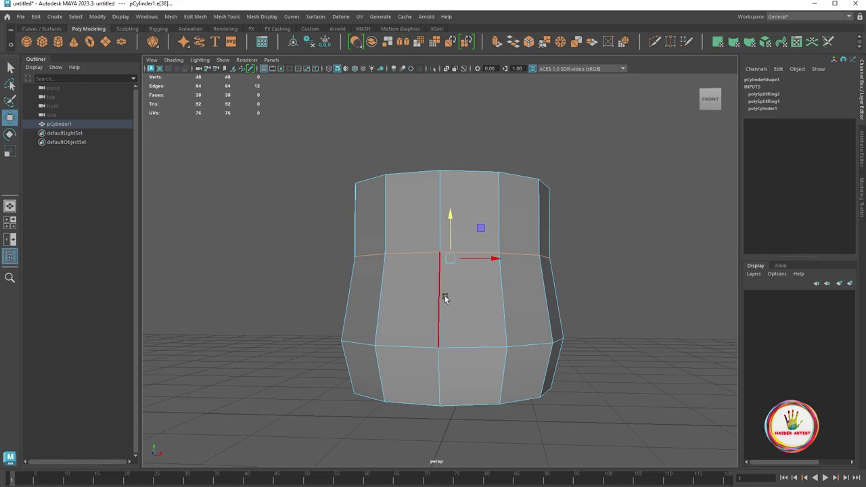
left_click(504, 301)
right_click_drag(521, 295, 515, 339, "shift")
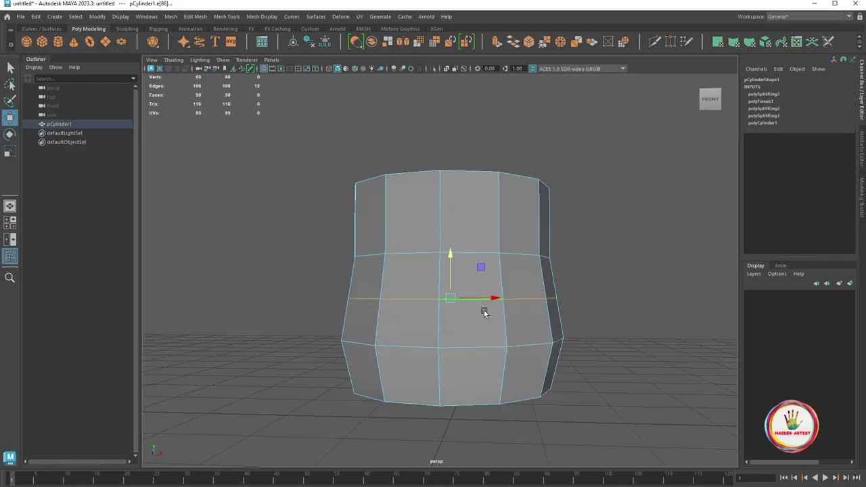
Add another loop to the lower body, then scale and slightly lower the flare loop
key("r")
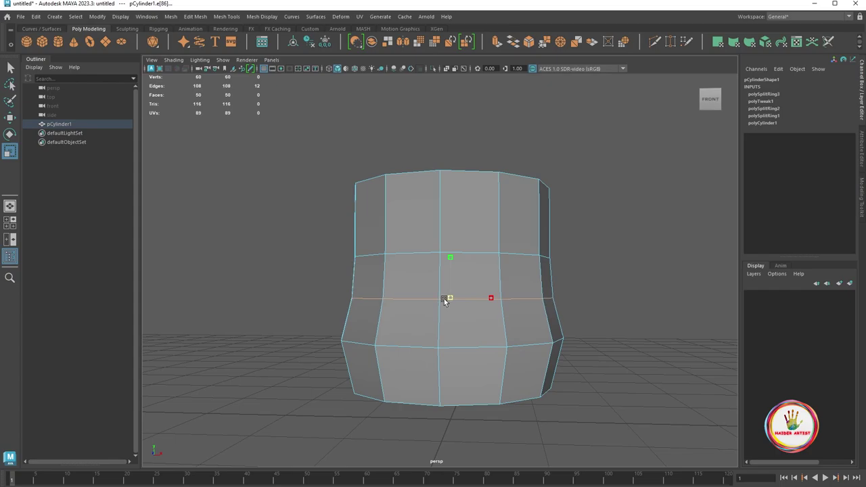
mouse_move(444, 301)
right_mouse_down("alt")
mouse_move(450, 318)
mouse_move(505, 311)
right_mouse_up("alt")
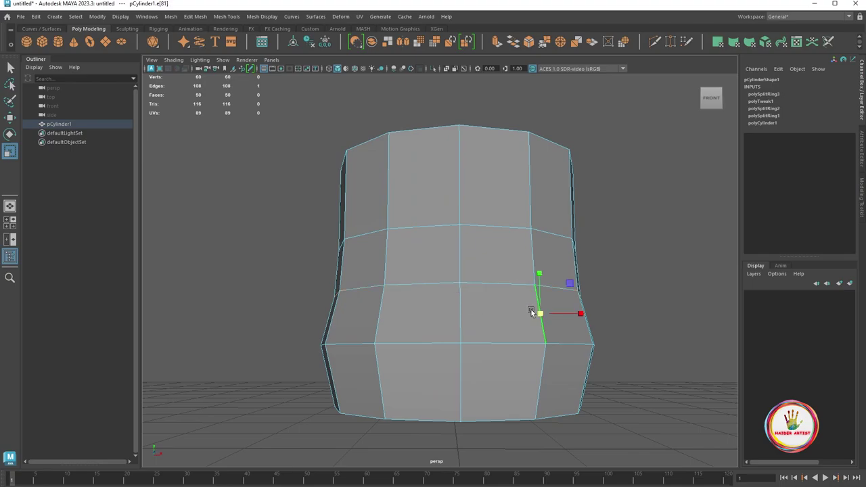
scroll(531, 311, "down", 3)
right_click_drag(466, 340, 562, 338, "shift")
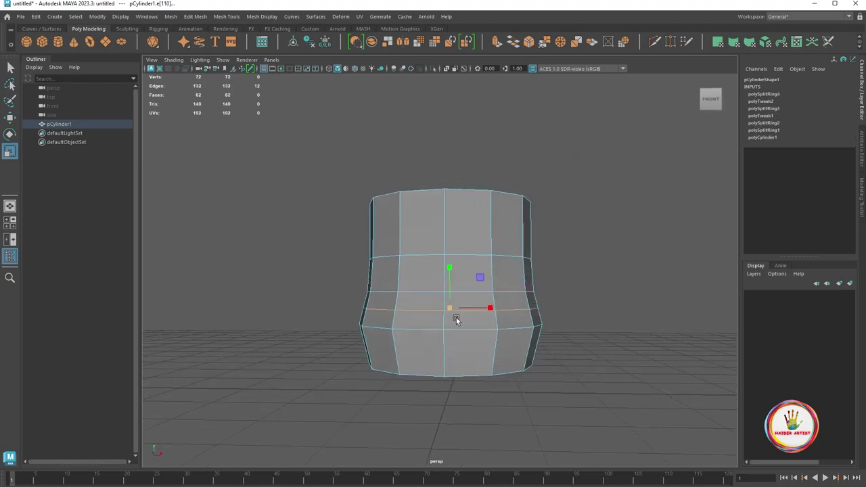
double_click(515, 331)
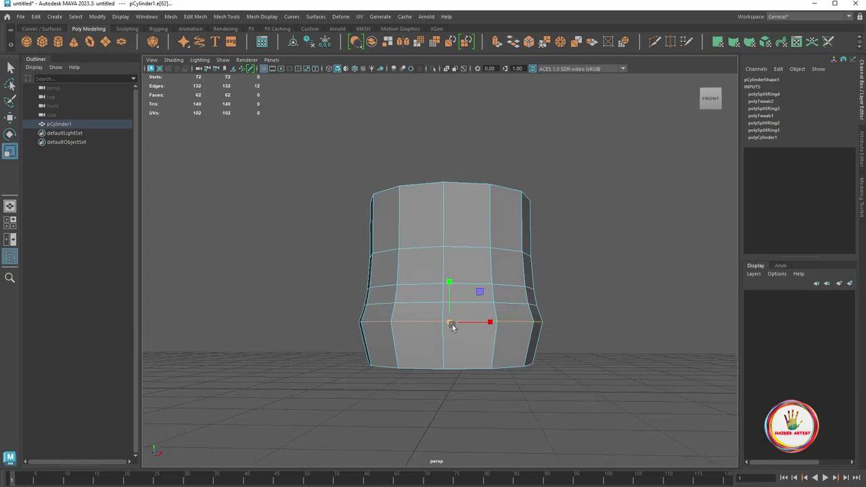
left_click_drag(451, 324, 450, 325)
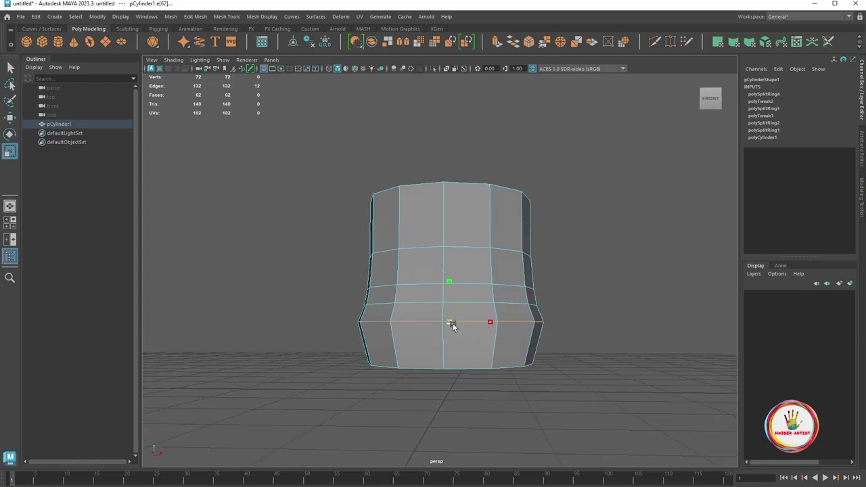
double_click(447, 305)
left_click(447, 306)
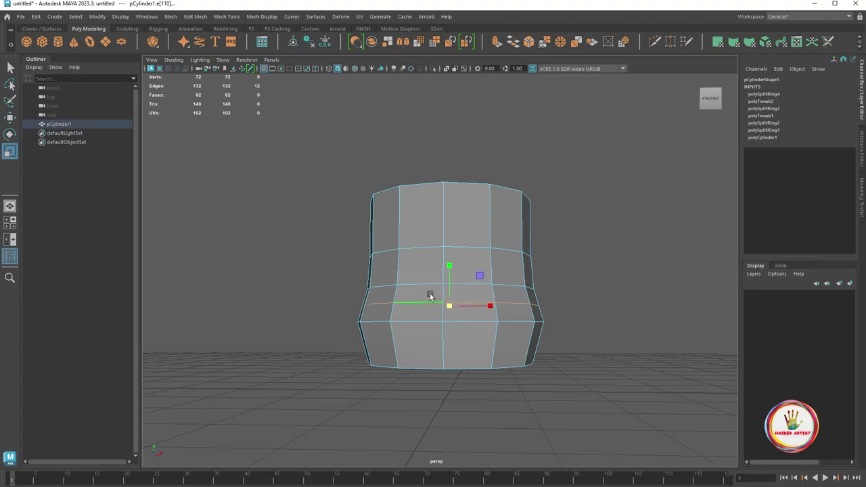
key("w")
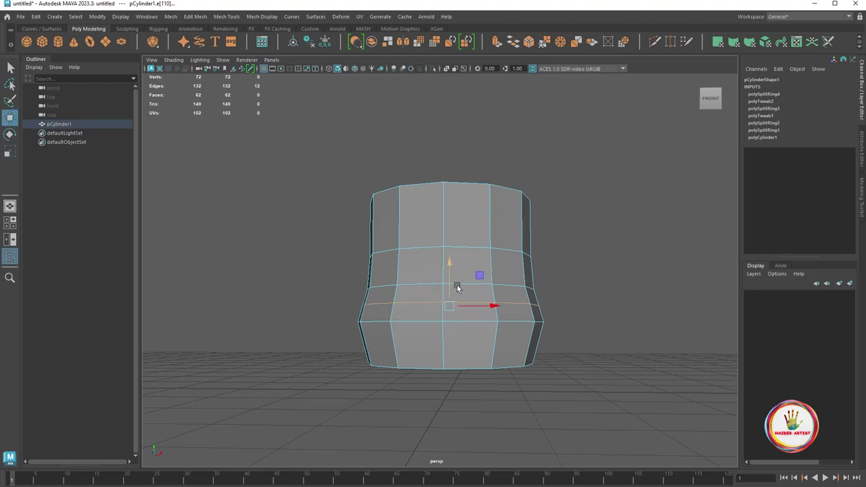
key("ctrl+z")
left_click_drag(448, 280, 450, 287)
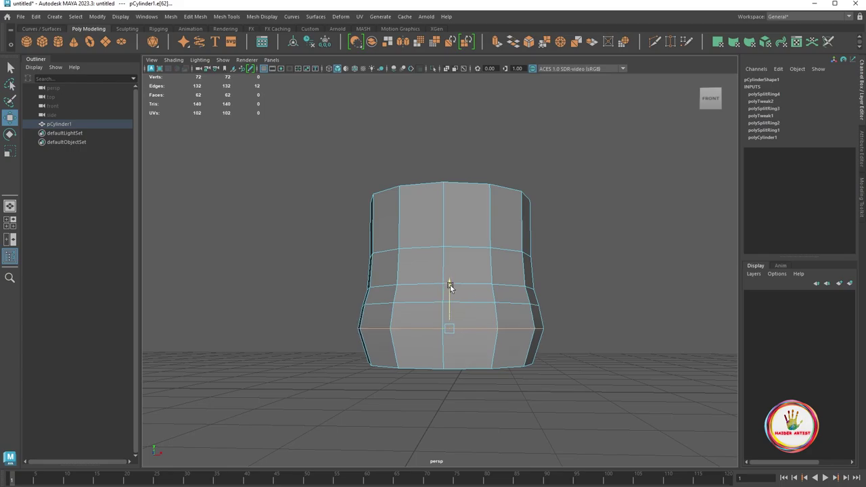
Fine-tune the selected loop's width so the lower body bulges into a vase shape
scroll(514, 290, "down", 3)
left_click_drag(537, 283, 520, 306, "alt")
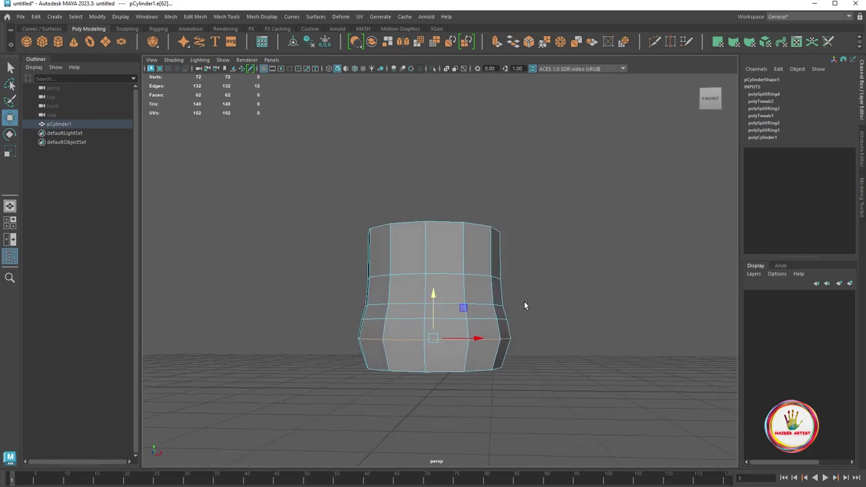
scroll(524, 302, "up", 2)
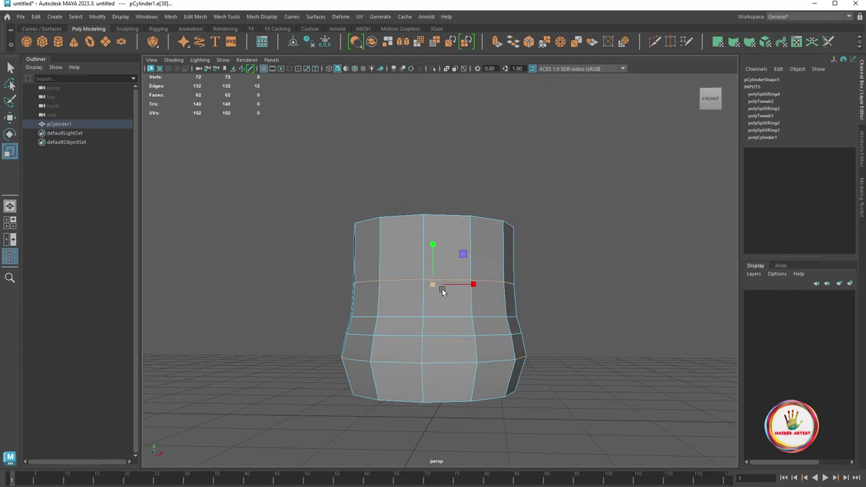
left_click_drag(434, 285, 437, 286)
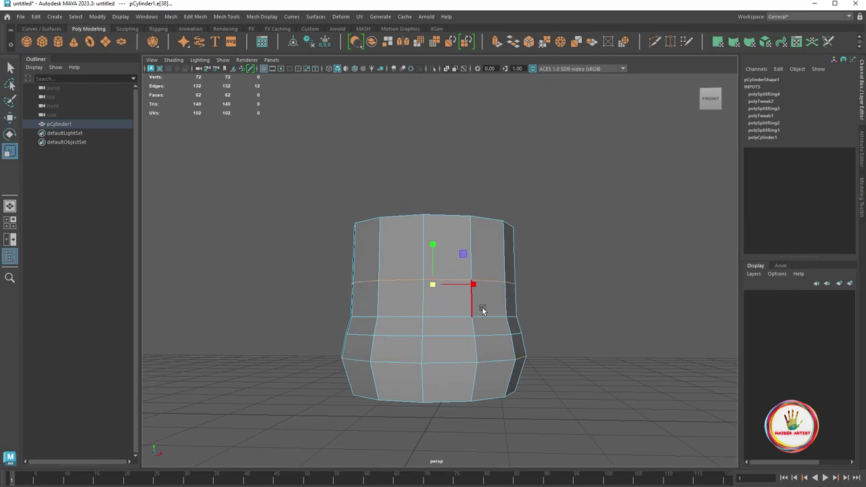
left_click_drag(427, 316, 430, 332)
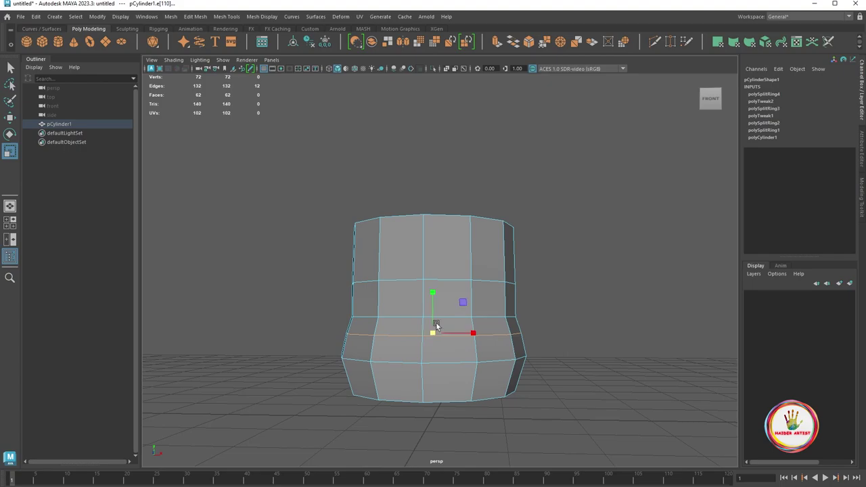
left_click_drag(431, 317, 433, 318)
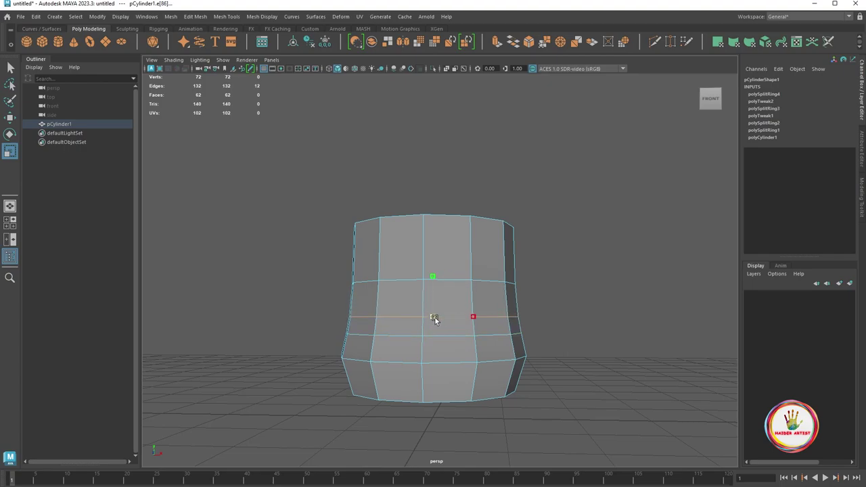
mouse_move(441, 320)
left_mouse_down("alt")
mouse_move(533, 324)
mouse_move(489, 305)
mouse_move(551, 349)
mouse_move(546, 318)
mouse_move(560, 323)
mouse_move(549, 324)
mouse_move(558, 331)
mouse_move(545, 289)
mouse_move(558, 284)
mouse_move(560, 309)
mouse_move(544, 289)
mouse_move(552, 316)
mouse_move(561, 316)
left_mouse_up("alt")
Select the top and bottom cap faces and extract them from the cylinder
key("q")
right_click_drag(405, 252, 411, 272)
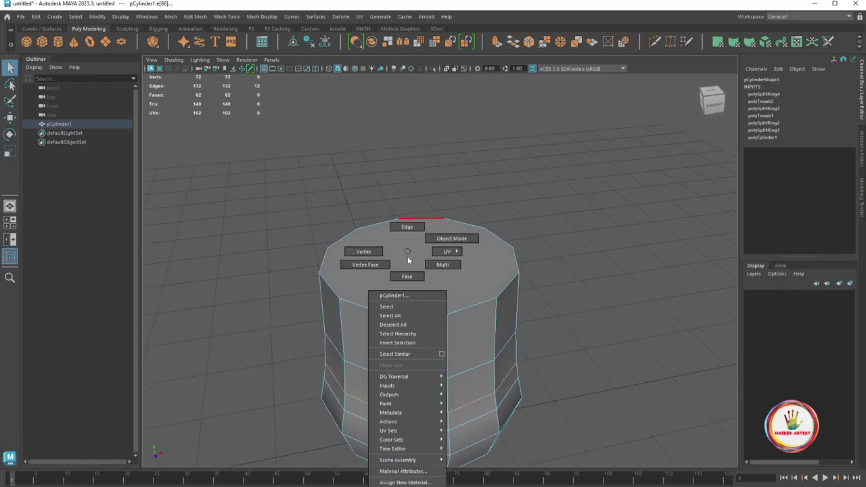
mouse_move(412, 275)
left_mouse_down("alt")
mouse_move(575, 321)
mouse_move(577, 294)
left_mouse_up("alt")
scroll(583, 318, "up", 2)
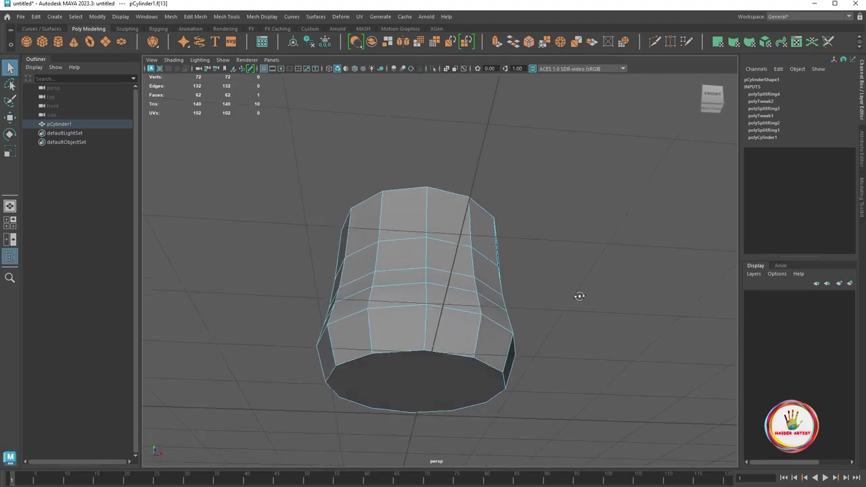
left_click(423, 383, "shift")
scroll(536, 333, "down", 3)
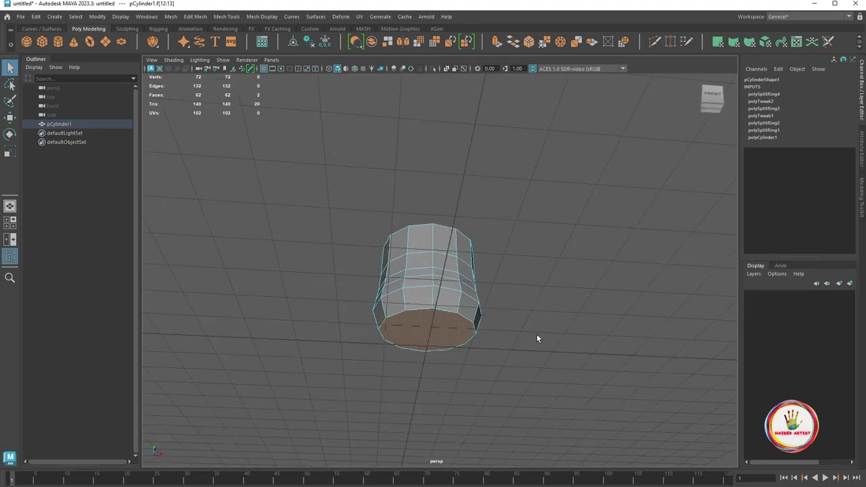
mouse_move(536, 333)
left_mouse_down("alt")
mouse_move(543, 355)
mouse_move(530, 363)
mouse_move(550, 349)
left_mouse_up("alt")
right_click_drag(543, 273, 552, 430, "shift")
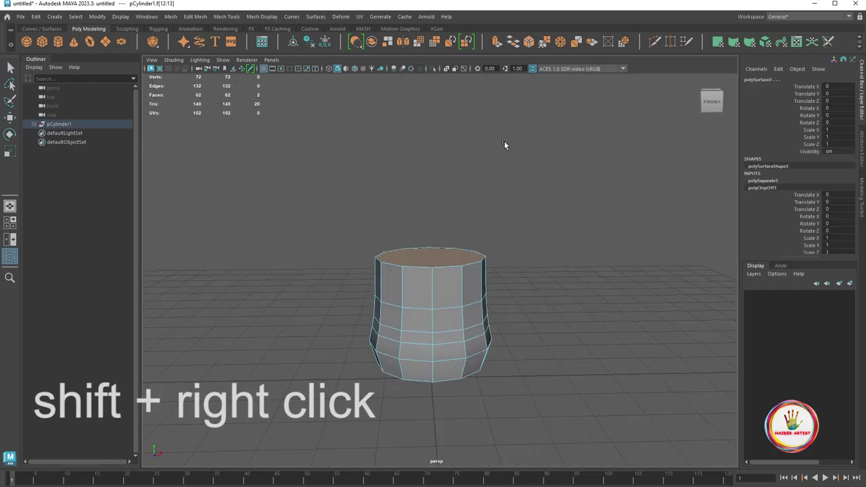
Select the detached top cap, polySurface3, and view it from above
scroll(425, 260, "up", 3)
mouse_move(493, 286)
left_mouse_down("alt")
mouse_move(469, 266)
mouse_move(576, 281)
left_mouse_up("alt")
left_click(449, 249)
left_click(449, 249)
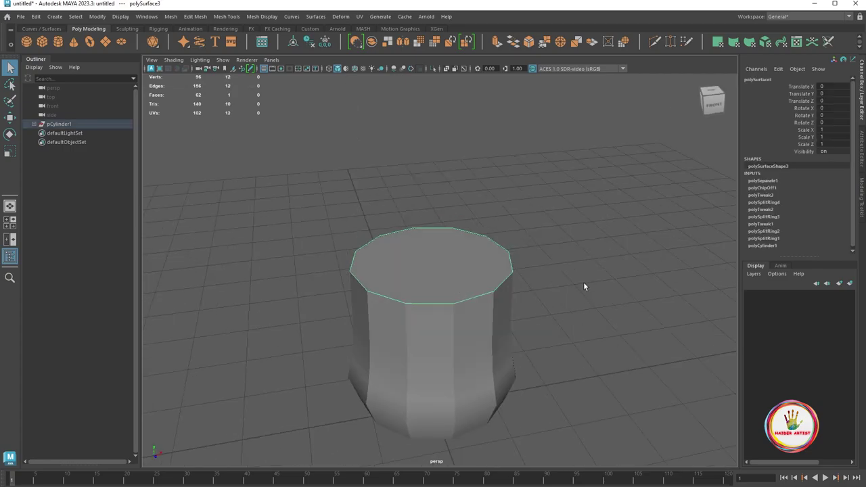
scroll(576, 287, "up", 1)
scroll(576, 294, "up", 2)
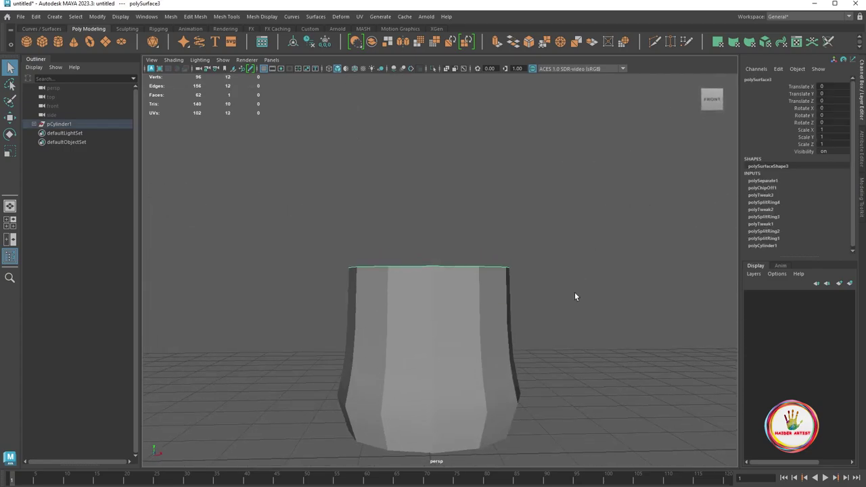
scroll(571, 295, "up", 1)
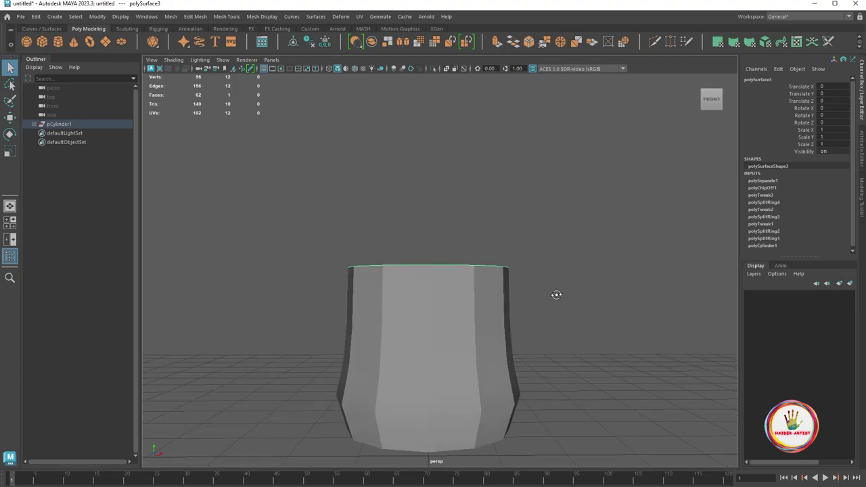
mouse_move(569, 296)
left_mouse_down("alt")
mouse_move(560, 306)
mouse_move(555, 287)
left_mouse_up("alt")
Extrude the top cap, inset it inward, and delete the center face to open a hole
key("ctrl+e")
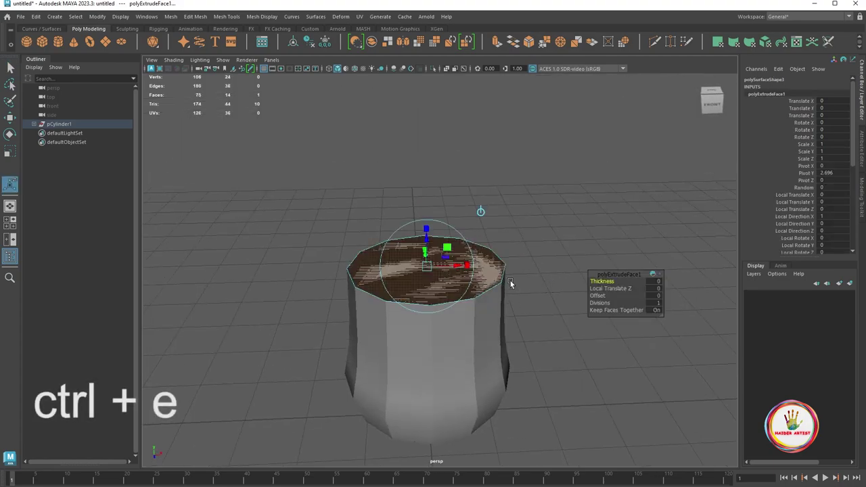
left_click(466, 266)
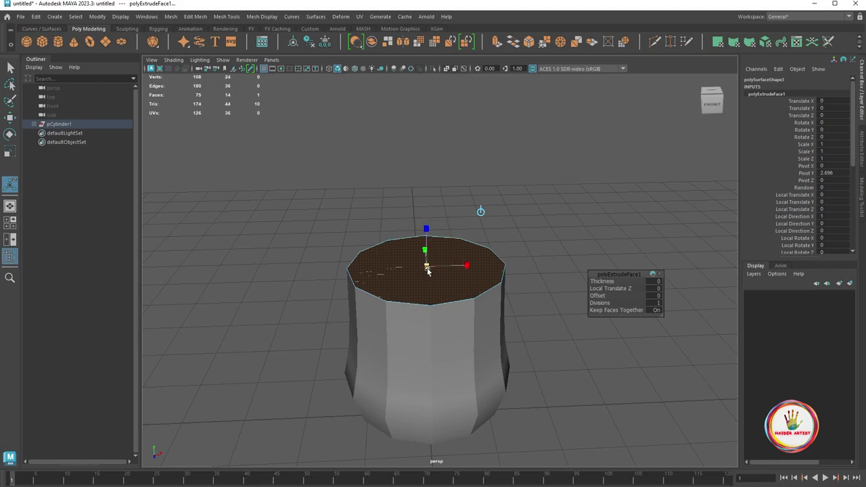
left_click_drag(428, 271, 422, 268)
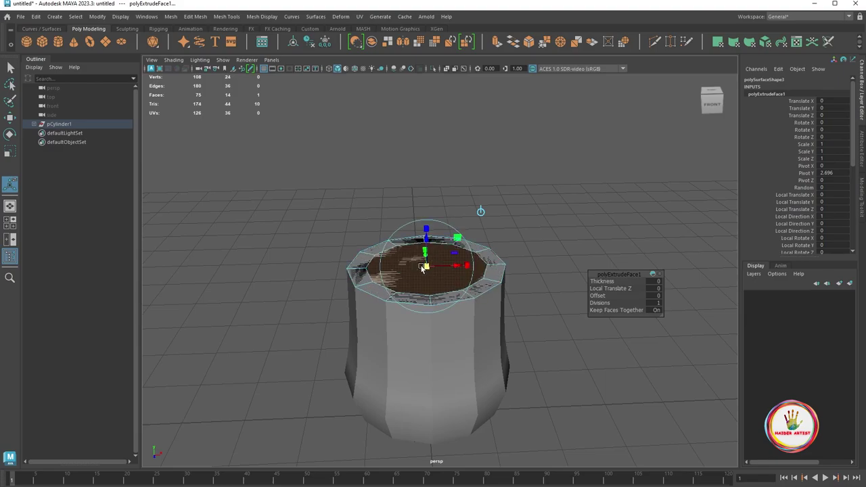
key("Delete")
scroll(464, 280, "down", 2)
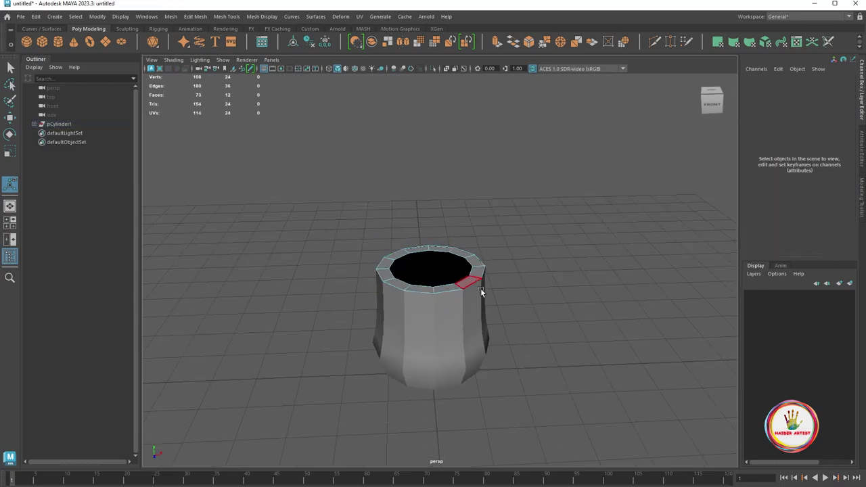
scroll(487, 287, "up", 3)
mouse_move(487, 287)
left_mouse_down("alt")
mouse_move(498, 299)
mouse_move(477, 296)
left_mouse_up("alt")
Select the ring of rim faces and scale them slightly inward
key("q")
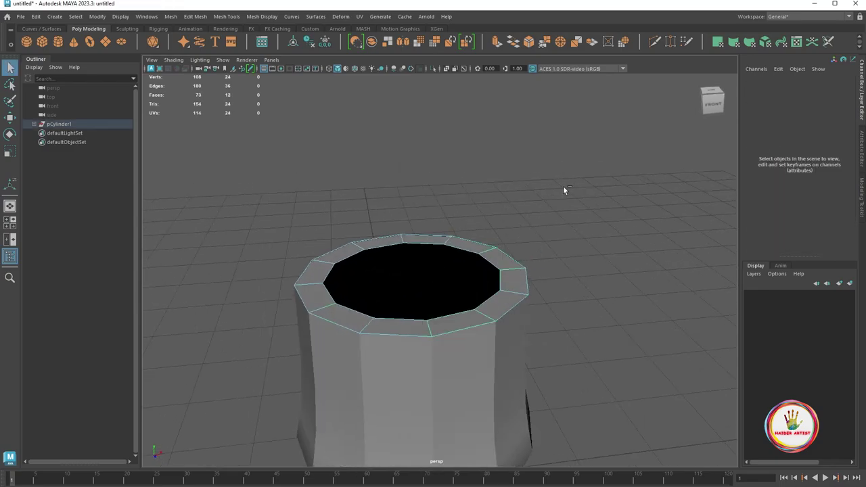
left_click(562, 185)
double_click(494, 303)
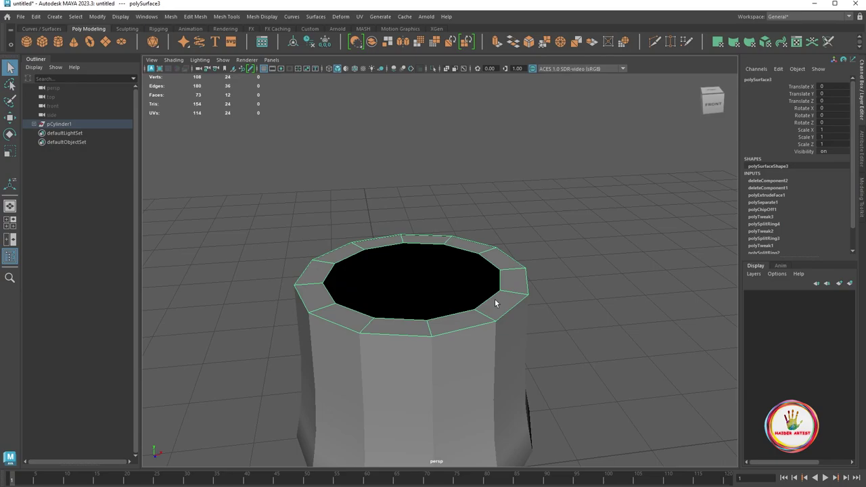
key("w")
key("5")
left_click(324, 42)
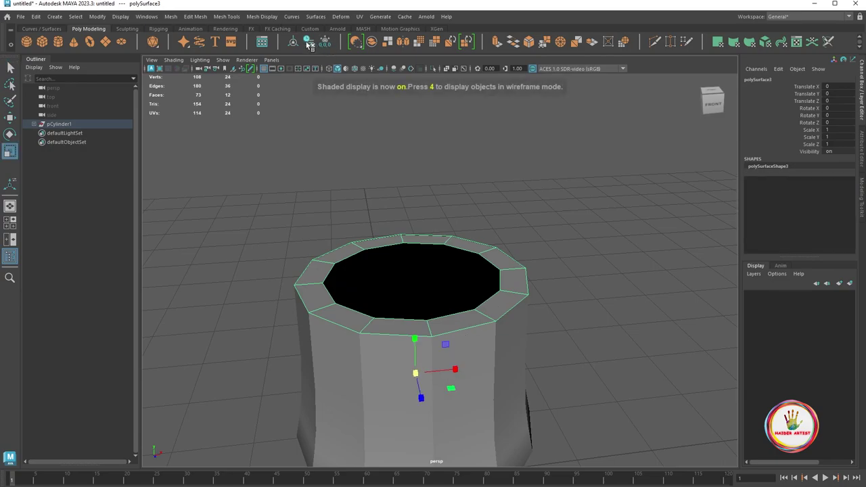
left_click(292, 41)
mouse_move(411, 277)
left_mouse_down()
mouse_move(400, 277)
mouse_move(507, 293)
mouse_move(516, 268)
mouse_move(541, 309)
mouse_move(531, 310)
left_mouse_up()
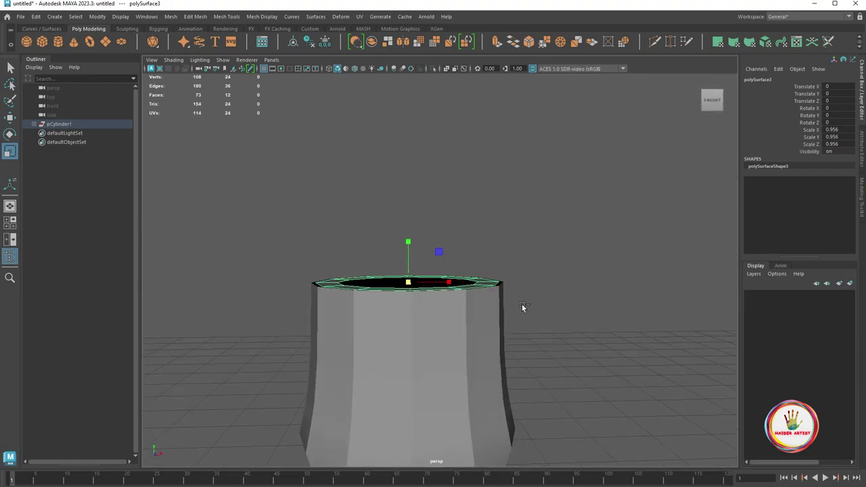
Extrude the rim faces upward about 0.251 to give the ring thickness
key("ctrl+e")
left_click_drag(457, 244, 457, 234)
mouse_move(475, 299)
left_mouse_down("alt")
mouse_move(491, 301)
mouse_move(460, 291)
left_mouse_up("alt")
key("q")
left_click(565, 204)
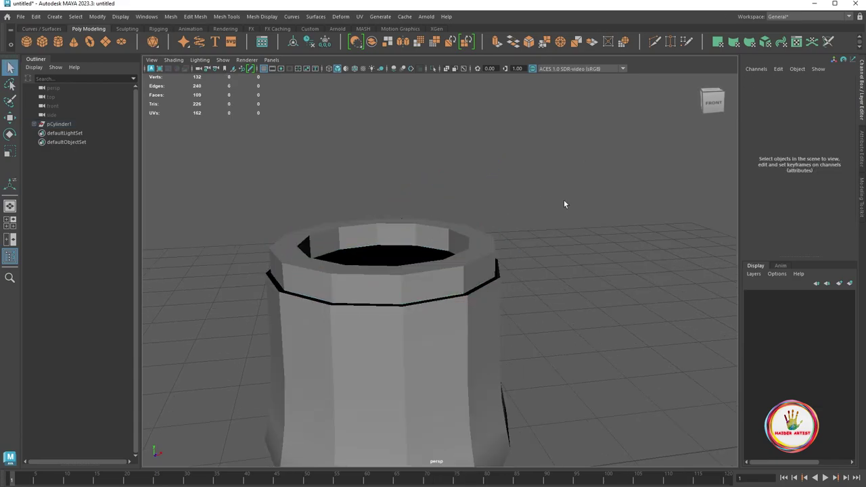
left_click(397, 289)
mouse_move(397, 290)
left_mouse_down("alt")
mouse_move(411, 303)
mouse_move(433, 295)
left_mouse_up("alt")
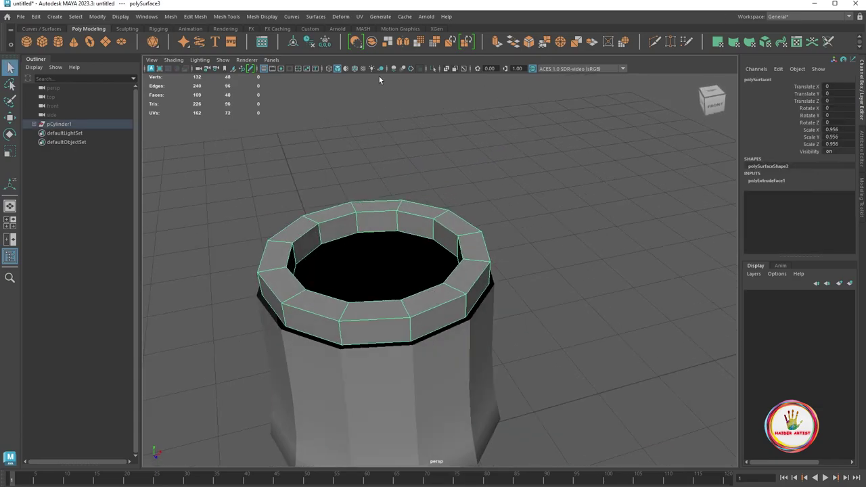
Isolate the ring and select its four corner edge loops
left_click(433, 68)
right_click_drag(450, 348, 436, 321)
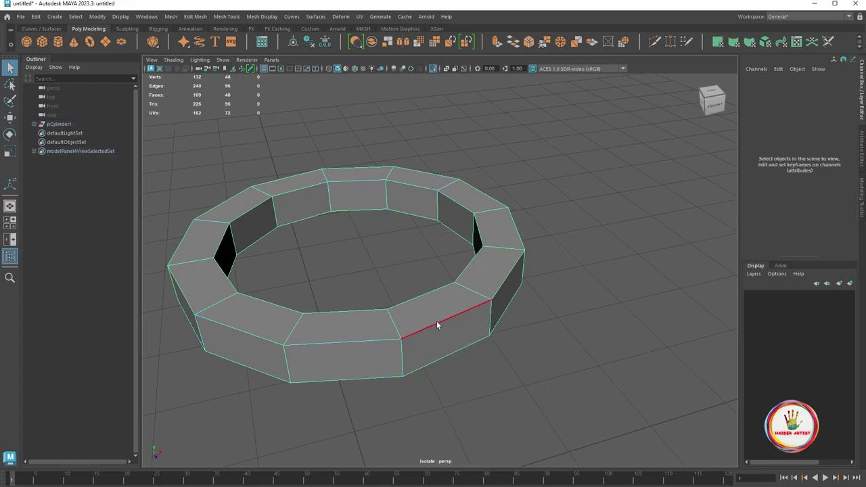
double_click(436, 321)
double_click(441, 361, "shift")
double_click(424, 296, "shift")
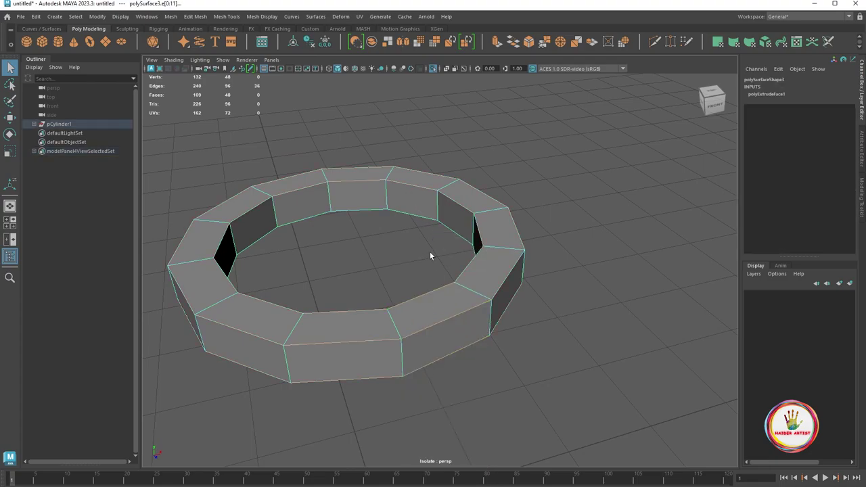
double_click(433, 216, "shift")
mouse_move(449, 260)
left_mouse_down("alt")
mouse_move(464, 284)
mouse_move(497, 257)
mouse_move(507, 296)
mouse_move(498, 313)
mouse_move(591, 281)
mouse_move(602, 289)
mouse_move(600, 281)
left_mouse_up("alt")
Bevel the selected loops with fraction 0.5 and 2 segments
key("ctrl+b")
left_click_drag(504, 297, 498, 304, "alt")
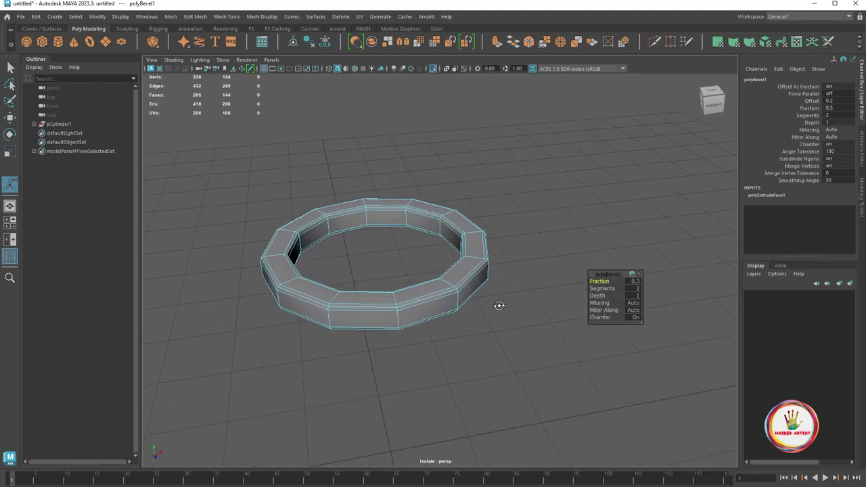
middle_click_drag(498, 303, 498, 304)
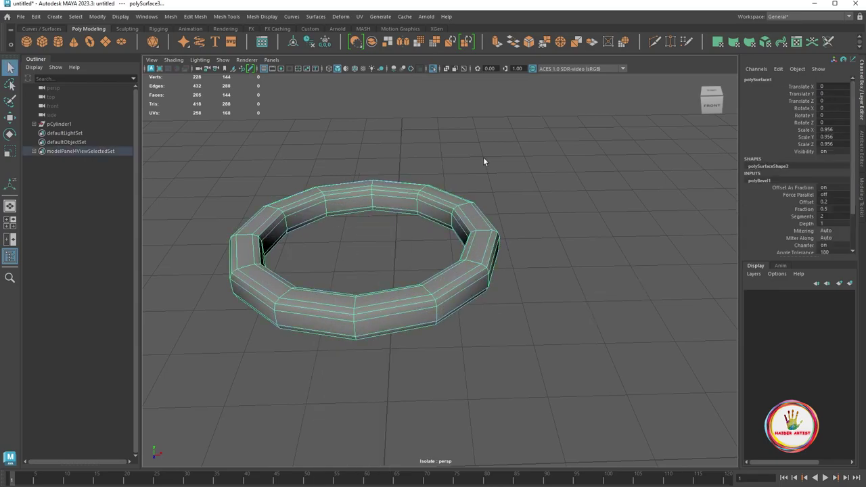
Apply Mesh > Smooth with 1 division to the bevelled ring
left_click(483, 160)
mouse_move(491, 237)
left_mouse_down("alt")
mouse_move(504, 252)
mouse_move(441, 298)
mouse_move(561, 291)
mouse_move(476, 178)
left_mouse_up("alt")
left_click(441, 299)
right_click_drag(476, 145, 558, 211, "shift")
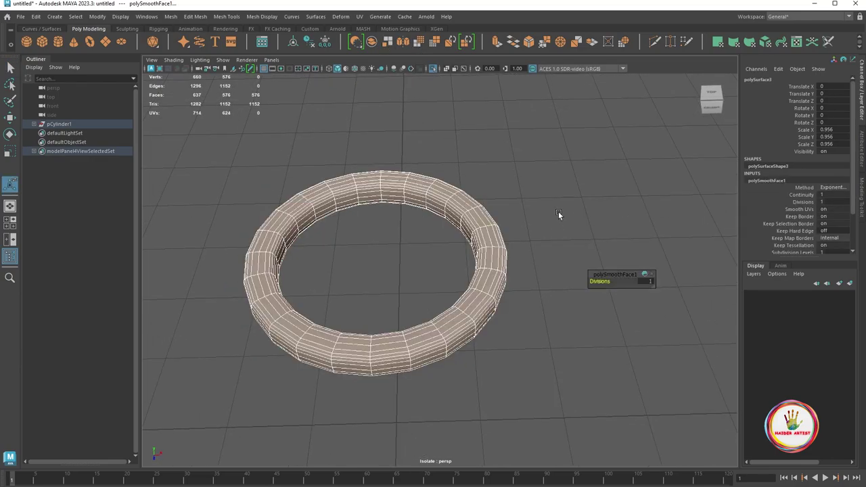
left_click(558, 211)
scroll(537, 255, "down", 3)
left_click_drag(537, 255, 487, 273, "alt")
Turn off Isolate Select to show the ring on the cup, then reselect the rim ring
scroll(486, 272, "up", 2)
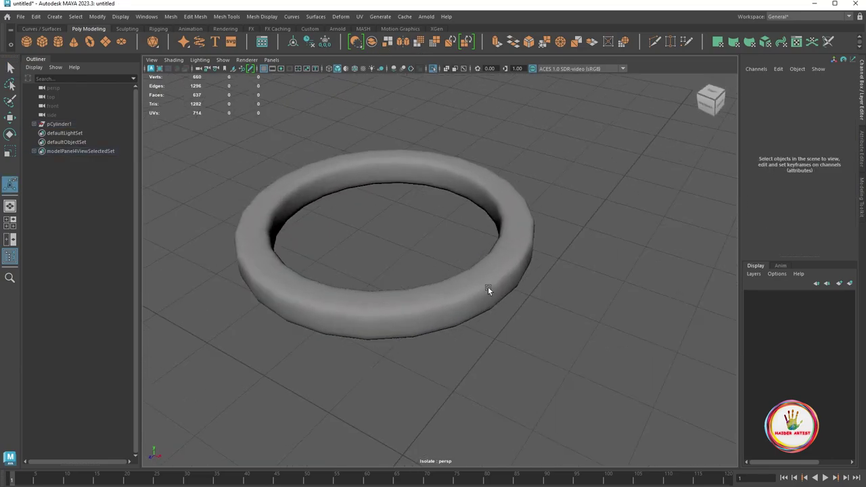
left_click(488, 289)
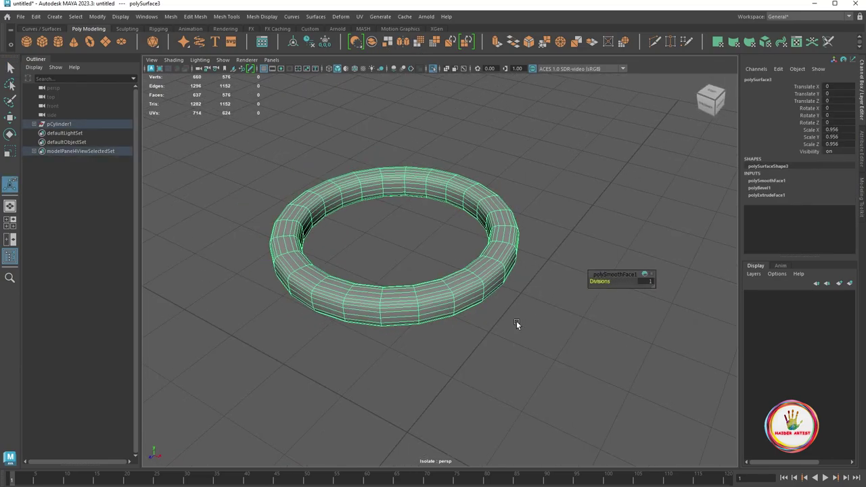
left_click_drag(516, 323, 523, 300, "alt")
left_click(524, 300)
middle_click_drag(523, 299, 522, 282, "alt")
left_click_drag(522, 282, 447, 113, "alt")
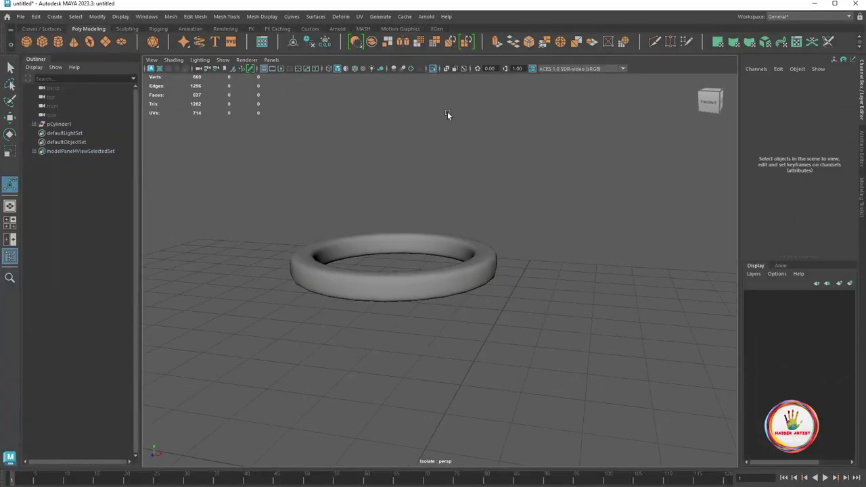
left_click(434, 69)
scroll(512, 302, "down", 3)
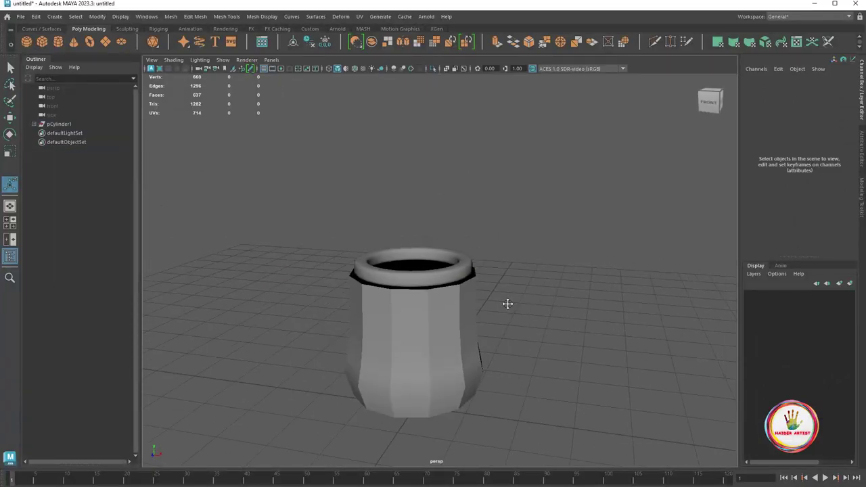
left_click_drag(502, 295, 498, 286, "alt")
scroll(495, 282, "up", 3)
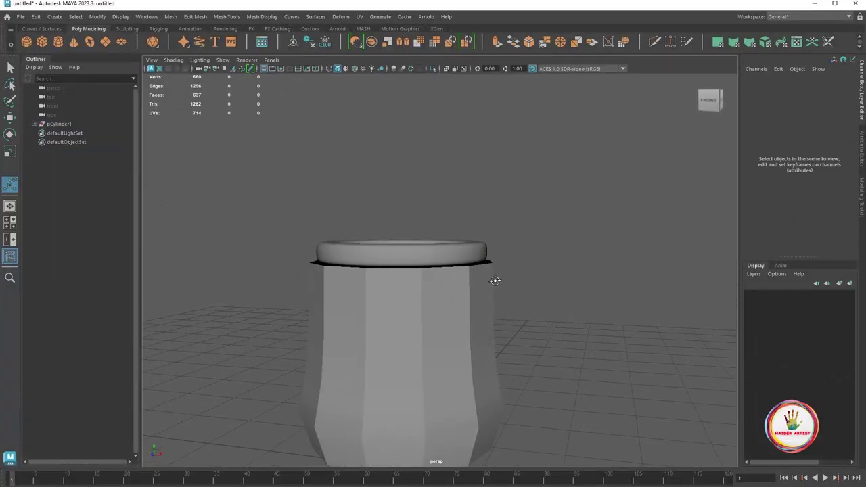
left_click(477, 268)
scroll(512, 309, "down", 3)
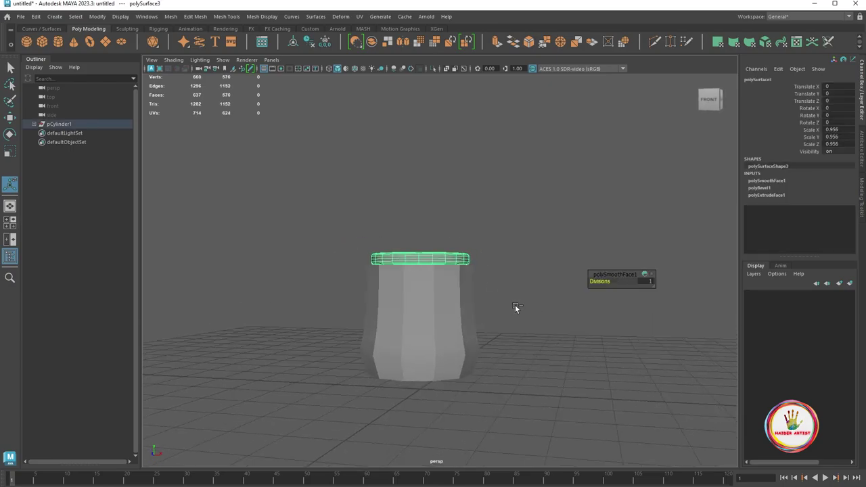
Duplicate the rim ring and move the copy down to the cup's base
key("ctrl+d")
key("w")
left_click_drag(419, 233, 417, 340)
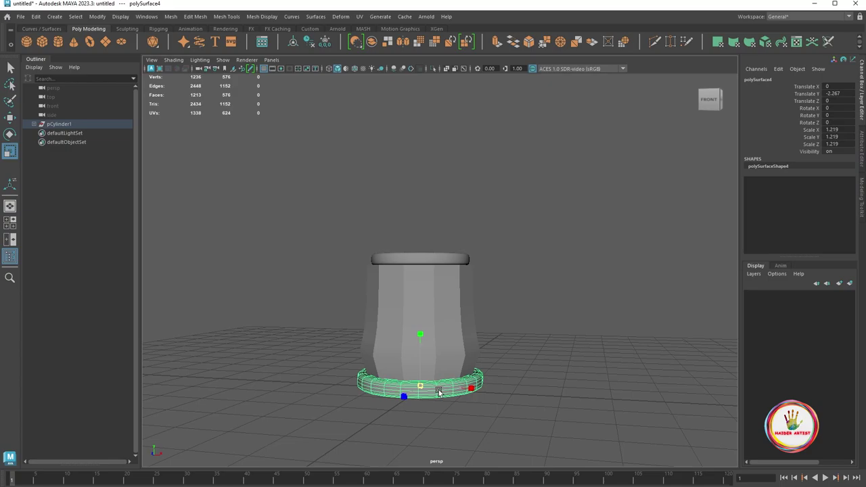
Nudge the base ring down to Translate Y -2.321 and deselect it
scroll(534, 356, "up", 3)
scroll(539, 329, "down", 3)
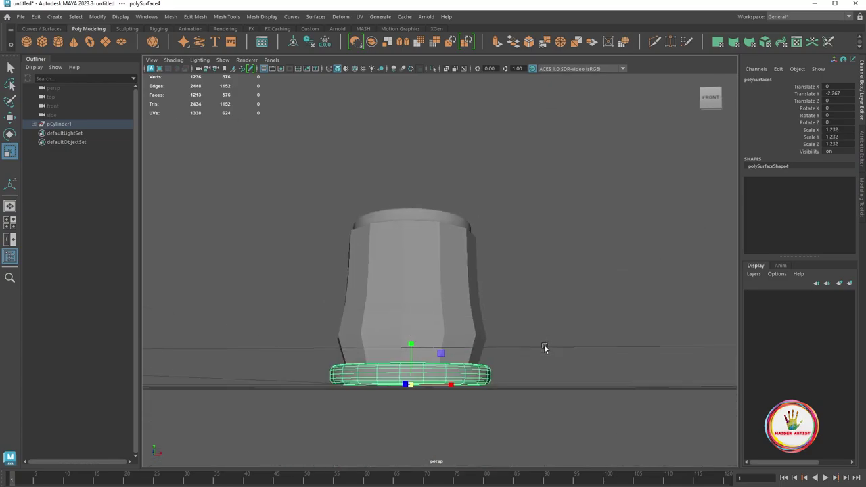
left_click_drag(540, 329, 541, 338, "alt")
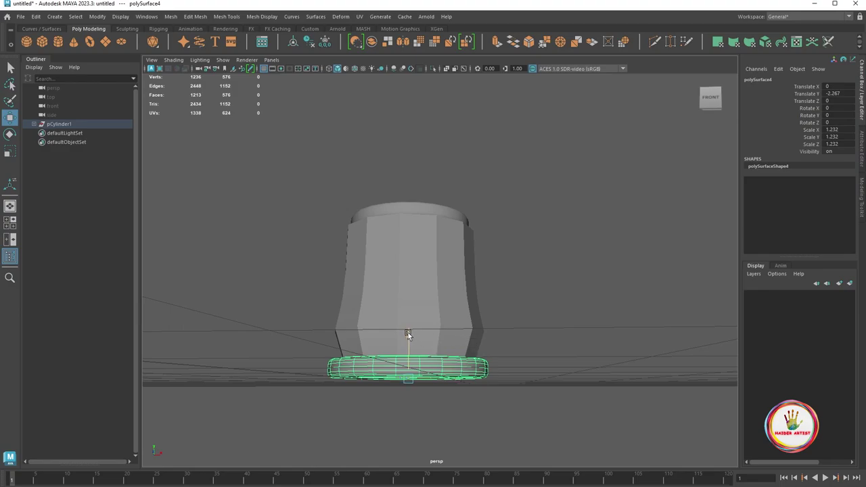
left_click_drag(408, 334, 409, 337)
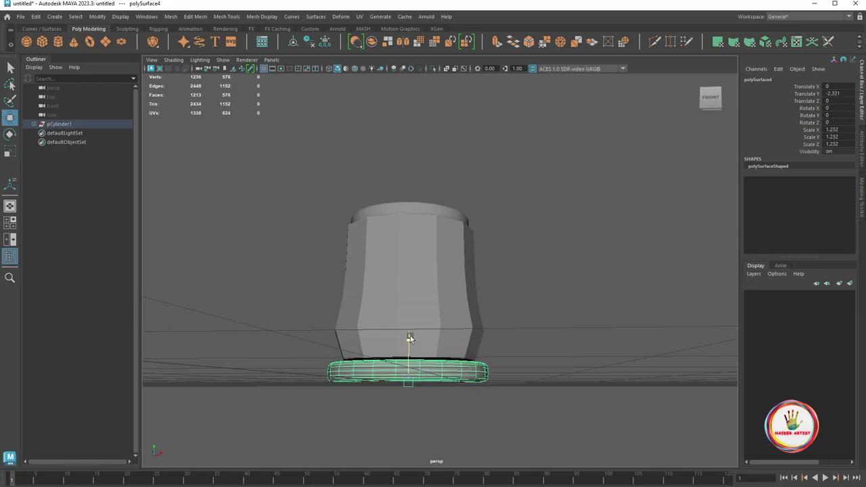
left_click(536, 287)
mouse_move(537, 288)
left_mouse_down("alt")
mouse_move(482, 355)
mouse_move(464, 349)
mouse_move(481, 355)
left_mouse_up("alt")
scroll(474, 305, "up", 2)
Isolate the mug body and extrude its faces inward with Ctrl+E to give the walls thickness
scroll(475, 320, "down", 2)
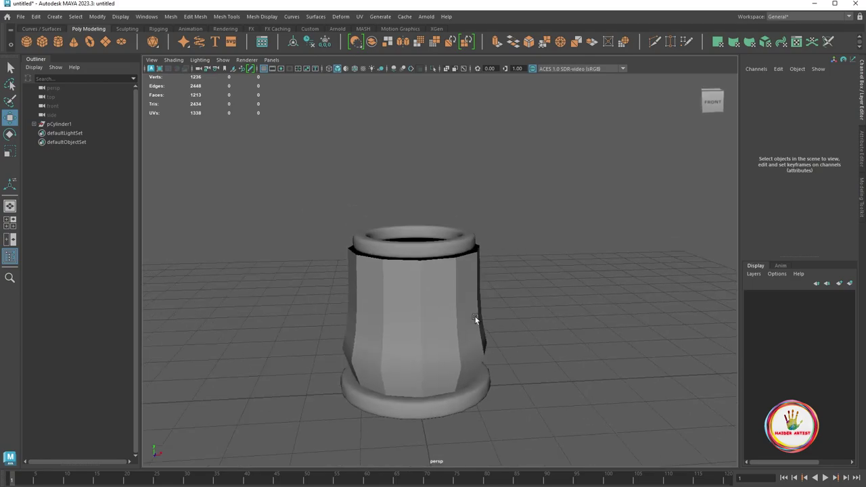
scroll(466, 309, "up", 2)
left_click(457, 298)
scroll(514, 309, "down", 2)
mouse_move(526, 304)
left_mouse_down("alt")
mouse_move(526, 276)
mouse_move(554, 312)
mouse_move(518, 263)
mouse_move(510, 280)
mouse_move(547, 305)
mouse_move(532, 293)
left_mouse_up("alt")
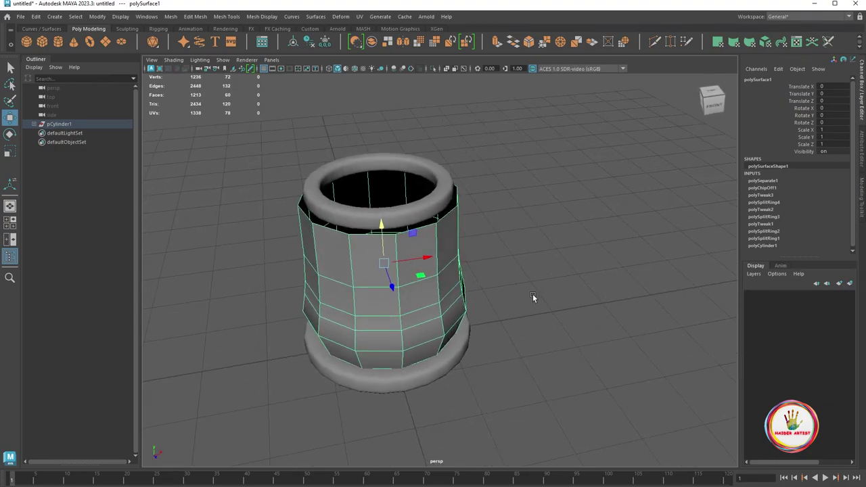
left_click(432, 68)
key("ctrl+e")
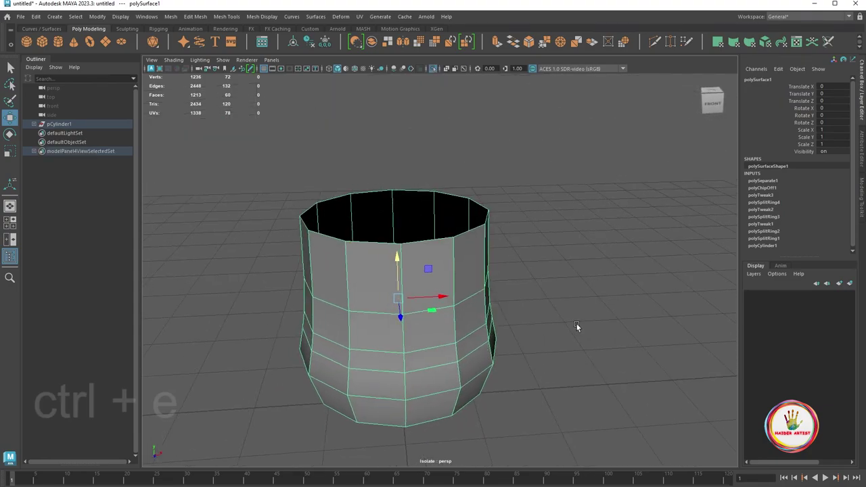
key("ctrl+e")
mouse_move(584, 324)
left_mouse_down("alt")
mouse_move(482, 376)
mouse_move(478, 240)
mouse_move(457, 216)
left_mouse_up("alt")
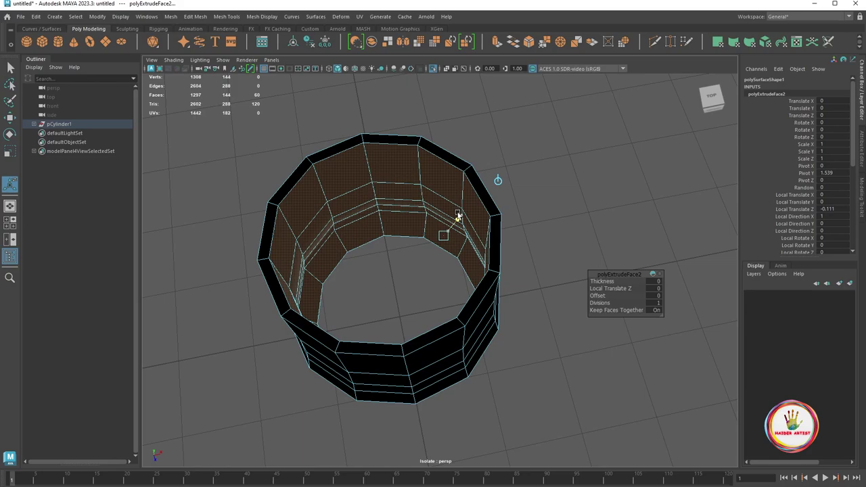
key("F8")
Reverse the body's normals so it shades grey instead of black
left_click(533, 174)
left_click_drag(564, 300, 477, 300, "alt")
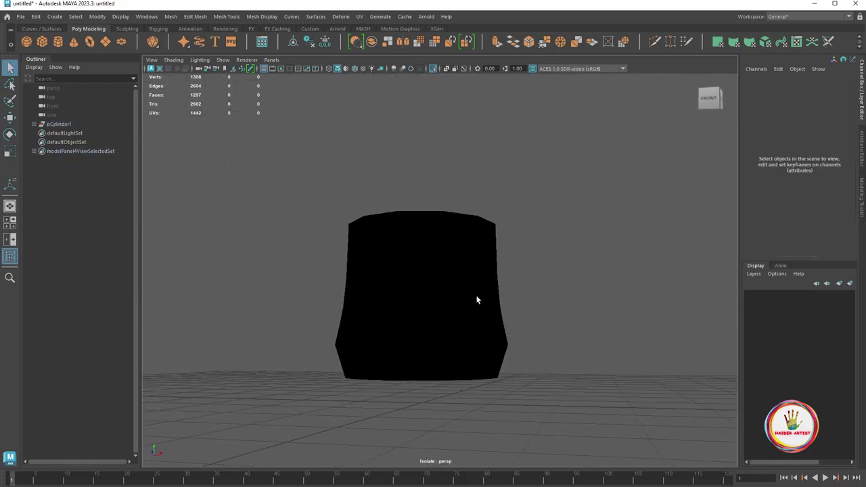
left_click(477, 299)
left_click_drag(533, 299, 540, 303, "alt")
left_click(271, 17)
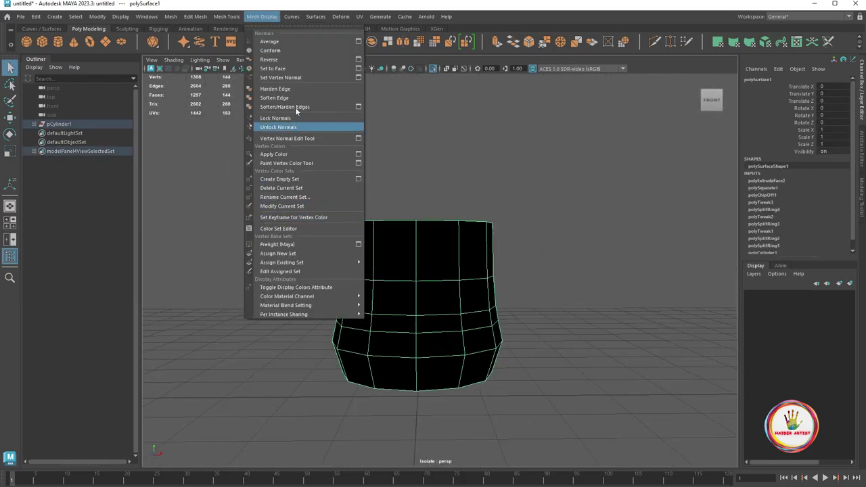
left_click(269, 59)
left_click(576, 272)
mouse_move(576, 272)
left_mouse_down("alt")
mouse_move(535, 341)
mouse_move(485, 303)
left_mouse_up("alt")
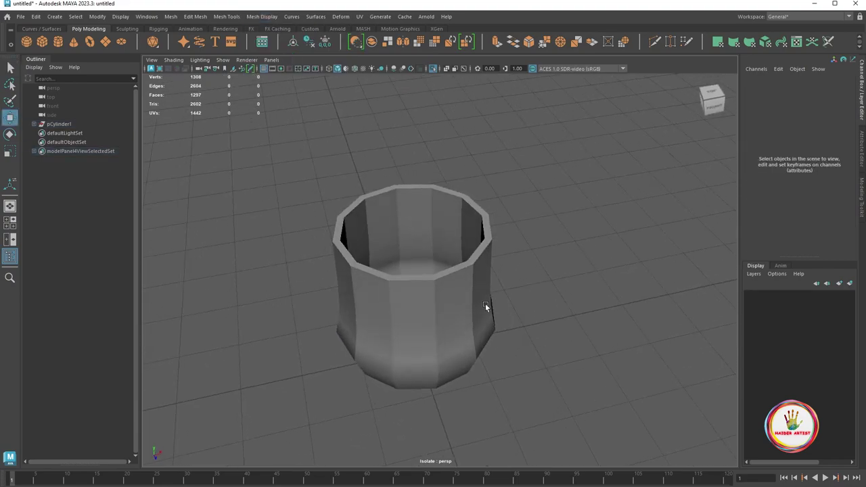
left_click(485, 303)
key("w")
left_click_drag(523, 261, 492, 208, "alt")
Bring the rim and base rings back into view and put the mug body into vertex mode
left_click(434, 68)
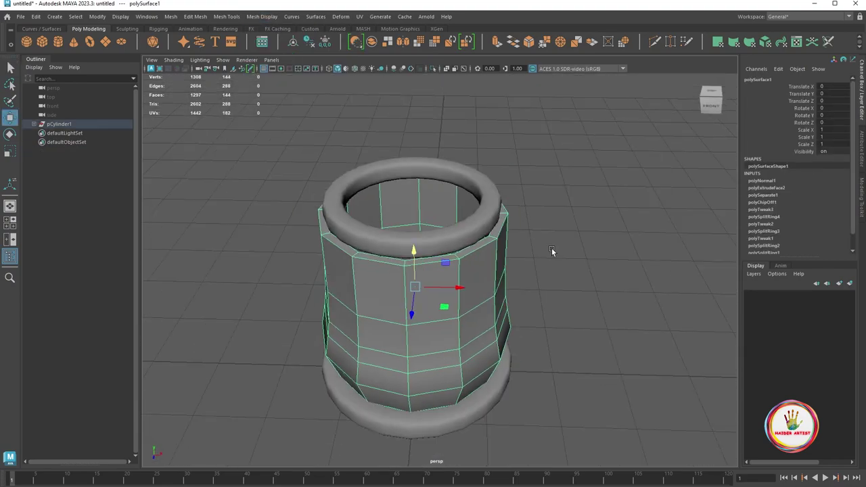
left_click_drag(550, 247, 591, 293, "alt")
left_click(495, 331)
left_click_drag(495, 330, 549, 338, "alt")
scroll(541, 336, "up", 2)
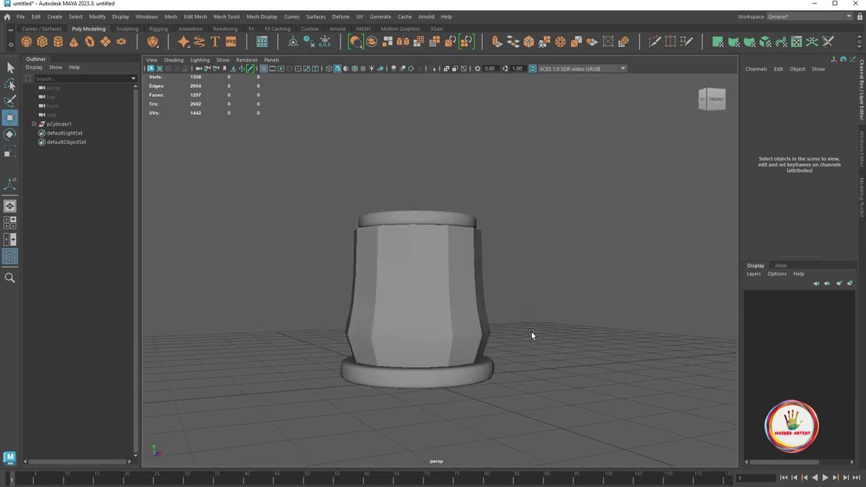
scroll(530, 292, "up", 2)
left_click(490, 322)
scroll(489, 322, "up", 2)
right_click_drag(489, 322, 389, 291)
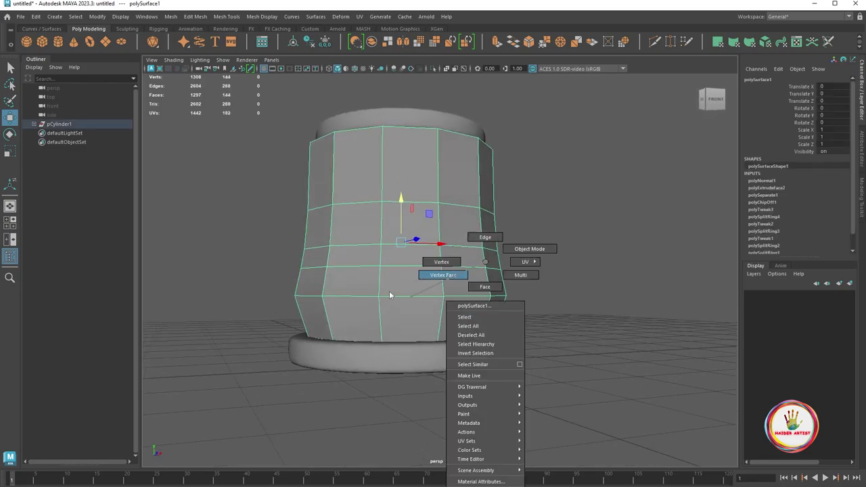
scroll(355, 252, "down", 2)
scroll(347, 271, "down", 1)
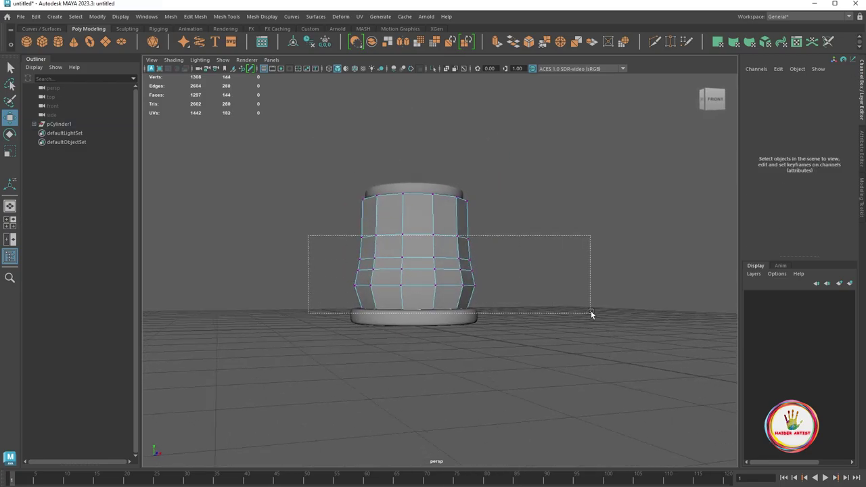
Select a band of vertex rows on the body and scale them slightly
left_click_drag(591, 310, 602, 294)
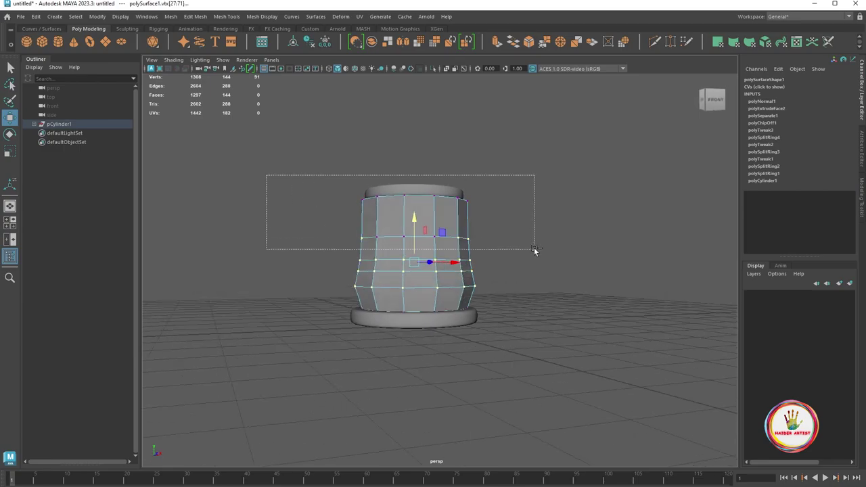
mouse_move(524, 245)
left_mouse_down("alt")
mouse_move(518, 263)
mouse_move(284, 261)
mouse_move(460, 274)
mouse_move(408, 243)
left_mouse_up("alt")
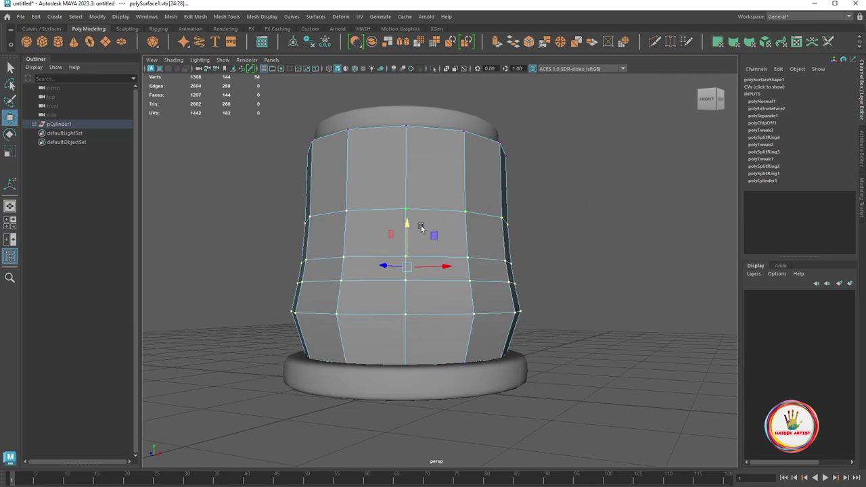
left_click_drag(404, 229, 401, 220)
scroll(456, 264, "down", 3)
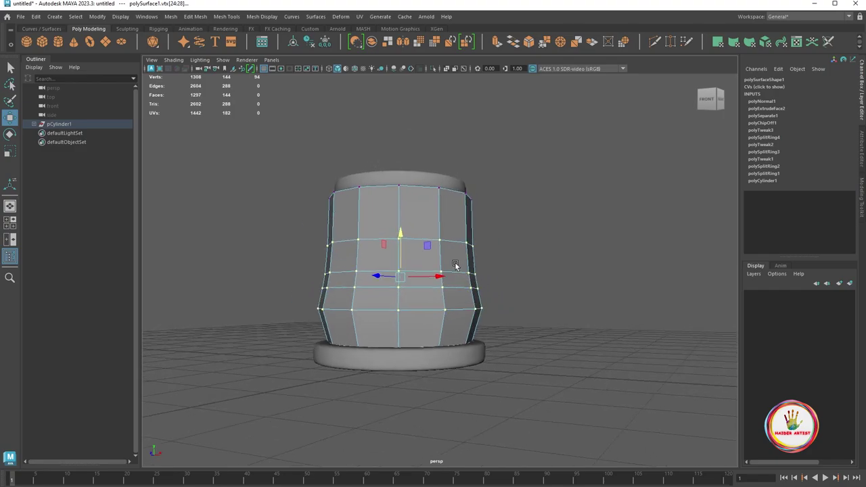
left_click_drag(444, 269, 324, 242, "alt")
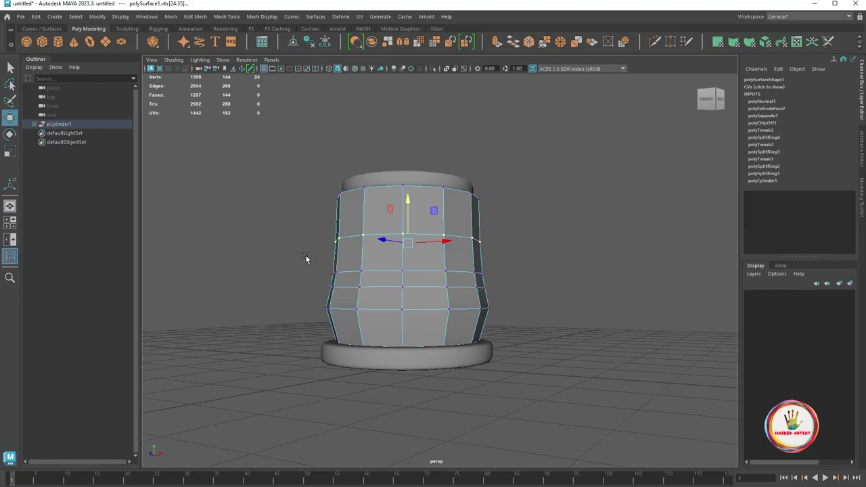
mouse_move(401, 248)
left_mouse_down("alt")
mouse_move(426, 284)
mouse_move(507, 286)
mouse_move(493, 309)
left_mouse_up("alt")
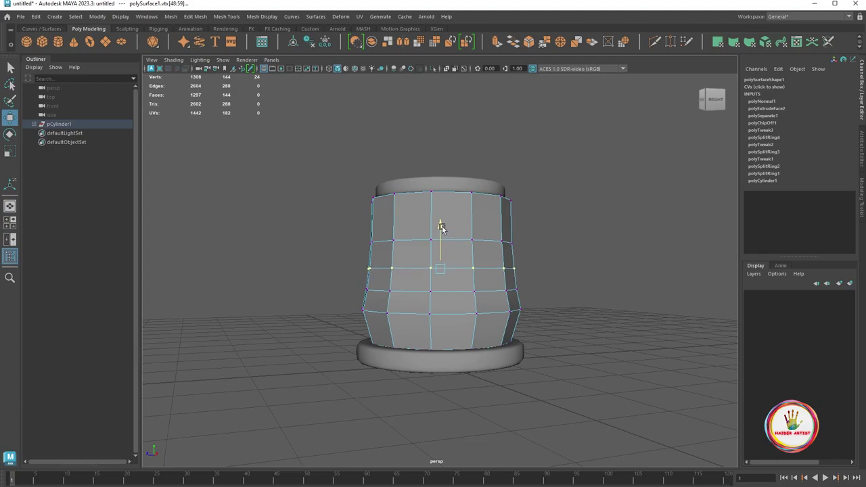
scroll(441, 228, "up", 2)
Check a horizontal edge loop on the body, then return to object mode
key("F10")
left_click(490, 308)
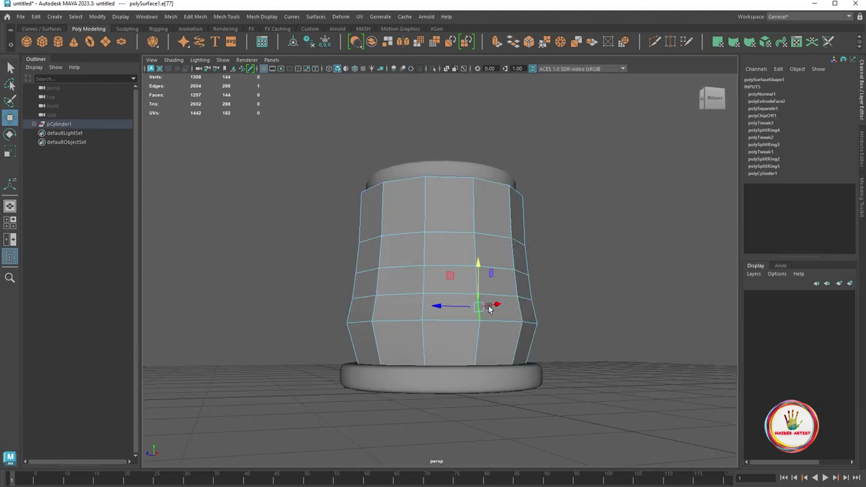
left_click_drag(498, 287, 471, 305, "alt")
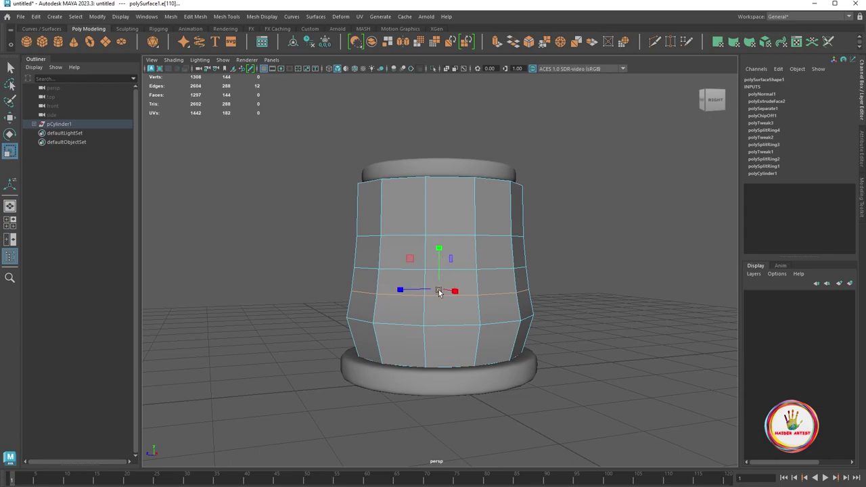
scroll(438, 296, "down", 2)
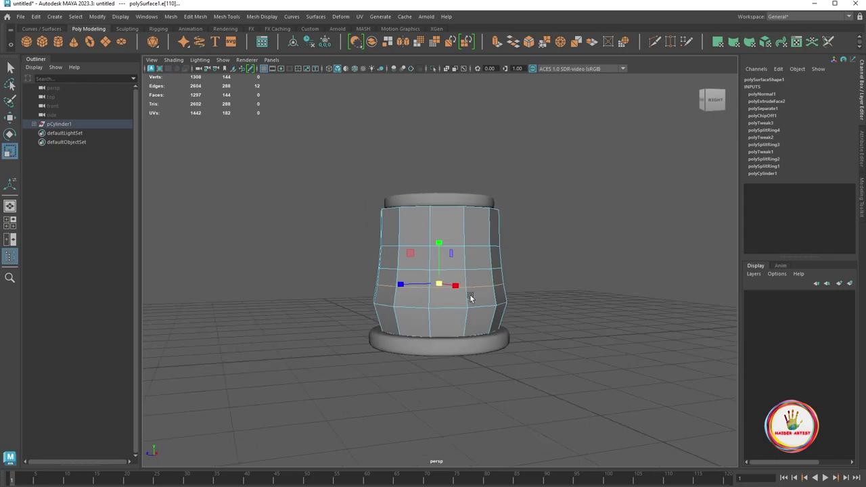
left_click_drag(469, 293, 455, 309, "alt")
right_click_drag(433, 278, 618, 87)
mouse_move(383, 338)
left_mouse_down("alt")
mouse_move(380, 347)
mouse_move(353, 333)
left_mouse_up("alt")
scroll(460, 305, "up", 2)
mouse_move(460, 305)
left_mouse_down("alt")
mouse_move(463, 242)
mouse_move(470, 338)
left_mouse_up("alt")
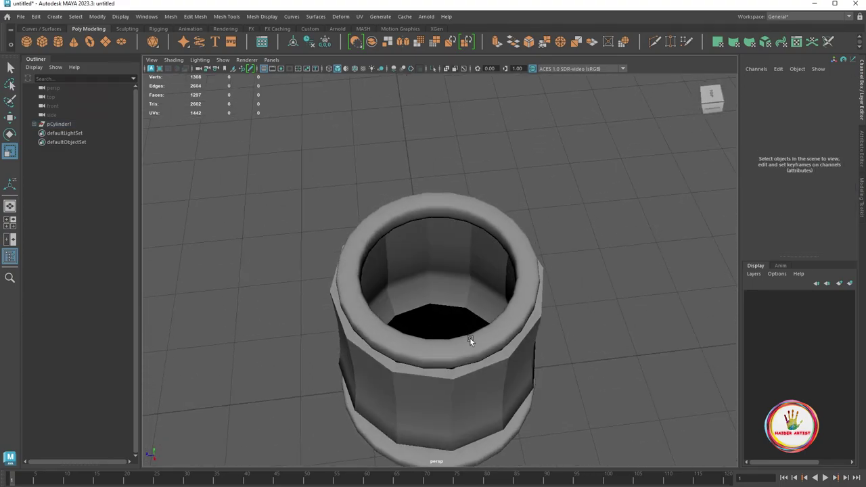
Select the top rim ring to check its fit around the body's opening, then reselect the body
left_click(482, 308)
mouse_move(481, 308)
left_mouse_down("alt")
mouse_move(478, 315)
mouse_move(454, 300)
left_mouse_up("alt")
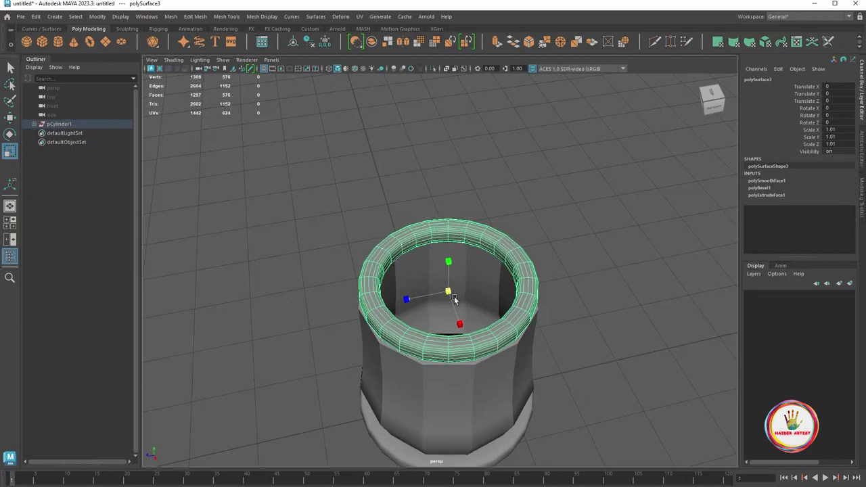
scroll(527, 334, "down", 3)
left_click_drag(528, 334, 558, 264, "alt")
left_click(558, 265)
scroll(541, 316, "up", 3)
scroll(519, 262, "down", 2)
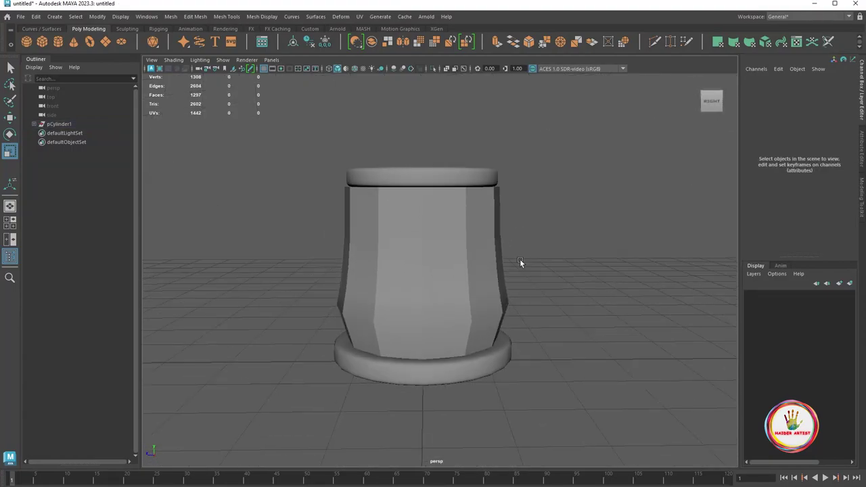
scroll(519, 262, "down", 2)
left_click(492, 292)
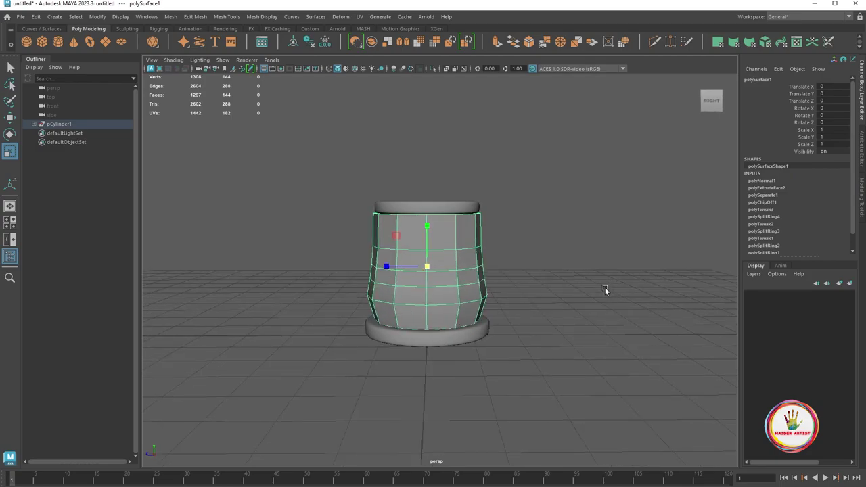
Isolate the mug body and select its vertical edge loops
key("q")
left_click_drag(601, 278, 565, 233, "alt")
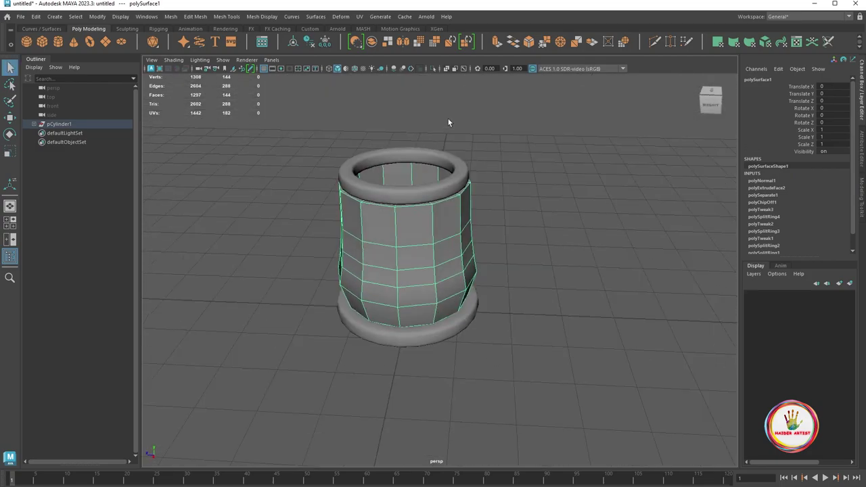
left_click(434, 71)
key("f")
left_click_drag(433, 223, 401, 245, "alt")
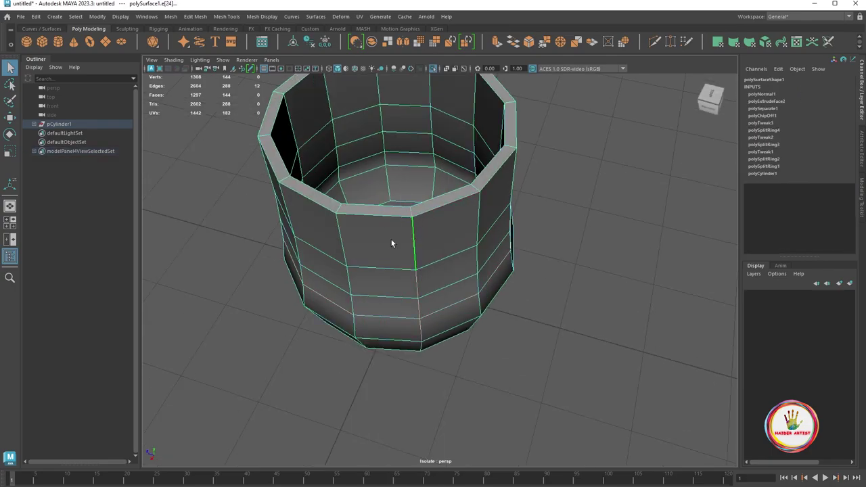
mouse_move(341, 238)
left_mouse_down("alt")
mouse_move(412, 251)
mouse_move(388, 252)
left_mouse_up("alt")
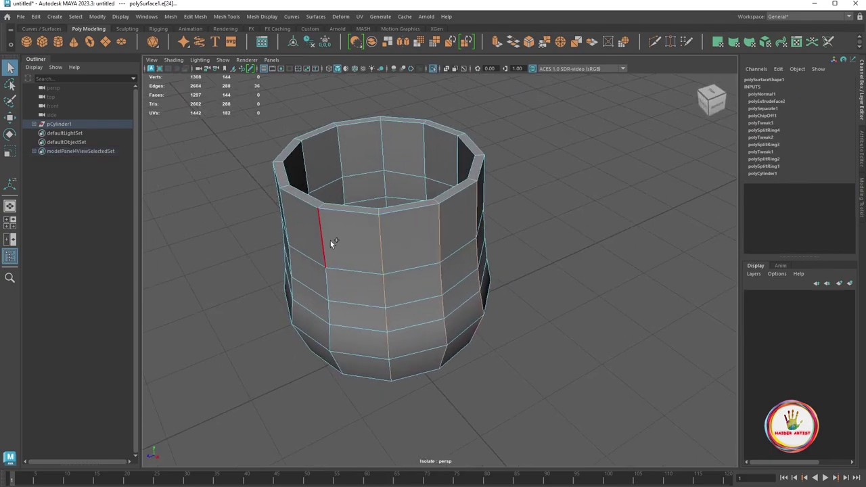
mouse_move(330, 240)
left_mouse_down("alt")
mouse_move(320, 236)
mouse_move(439, 303)
mouse_move(344, 248)
mouse_move(400, 324)
mouse_move(382, 327)
mouse_move(490, 294)
left_mouse_up("alt")
scroll(344, 248, "up", 2)
left_click(359, 272, "shift")
double_click(323, 257, "shift")
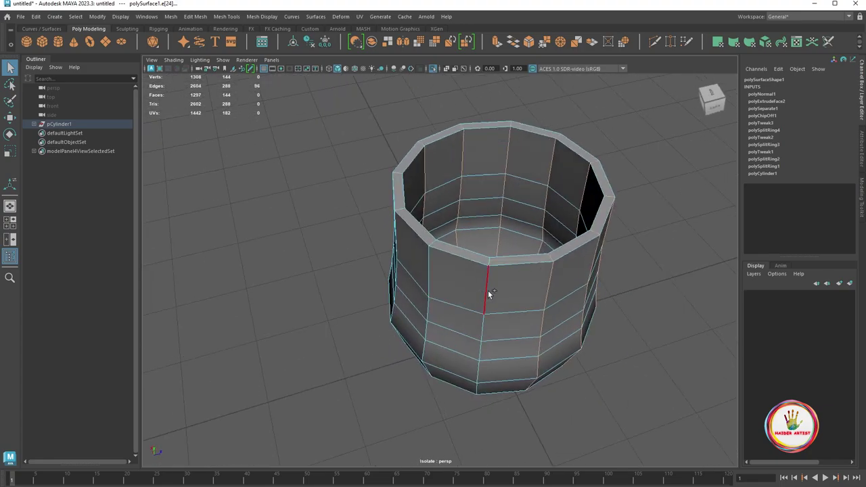
double_click(428, 269, "shift")
left_click_drag(429, 269, 453, 230, "alt")
double_click(406, 210, "shift")
mouse_move(406, 210)
left_mouse_down("alt")
mouse_move(498, 303)
mouse_move(561, 286)
mouse_move(508, 332)
mouse_move(518, 334)
left_mouse_up("alt")
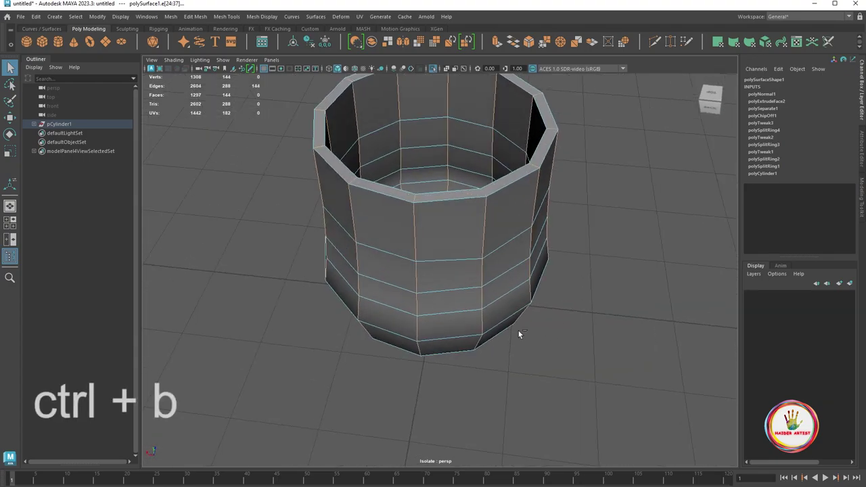
Bevel the selected vertical edges with 2 segments, then pick individual beveled edges
key("ctrl+b")
left_click_drag(602, 288, 603, 281)
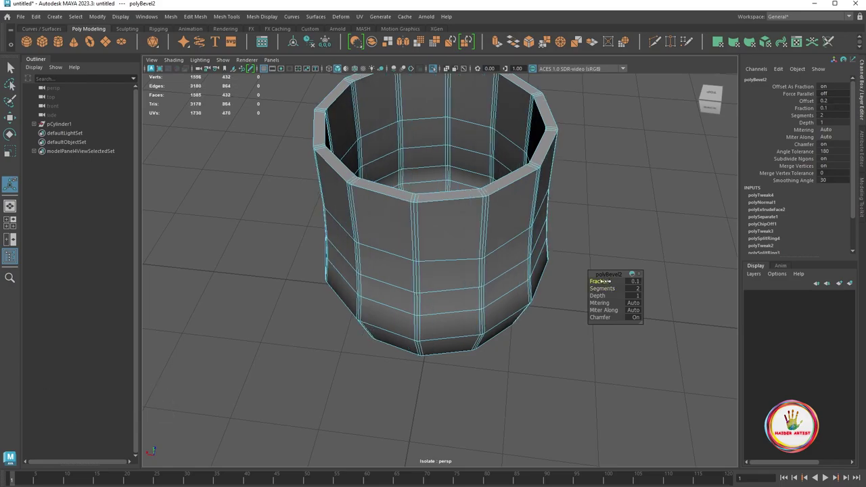
scroll(548, 292, "up", 3)
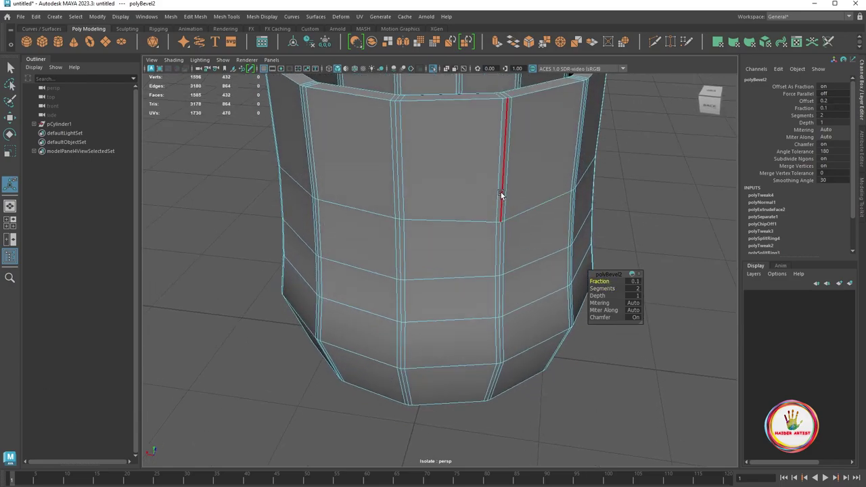
left_click(501, 192)
scroll(402, 216, "down", 3)
scroll(424, 323, "up", 5)
scroll(424, 324, "down", 3)
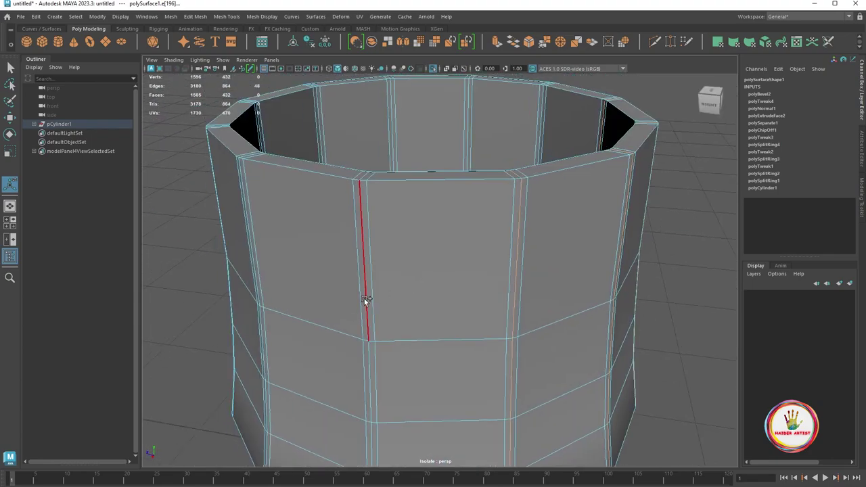
mouse_move(364, 300)
left_mouse_down("alt")
mouse_move(427, 308)
mouse_move(358, 325)
mouse_move(398, 303)
mouse_move(487, 319)
left_mouse_up("alt")
left_click(438, 299)
Restore the vertical edge selection with undo and bevel those edges again
left_click_drag(432, 297, 416, 335, "alt")
left_click(534, 289)
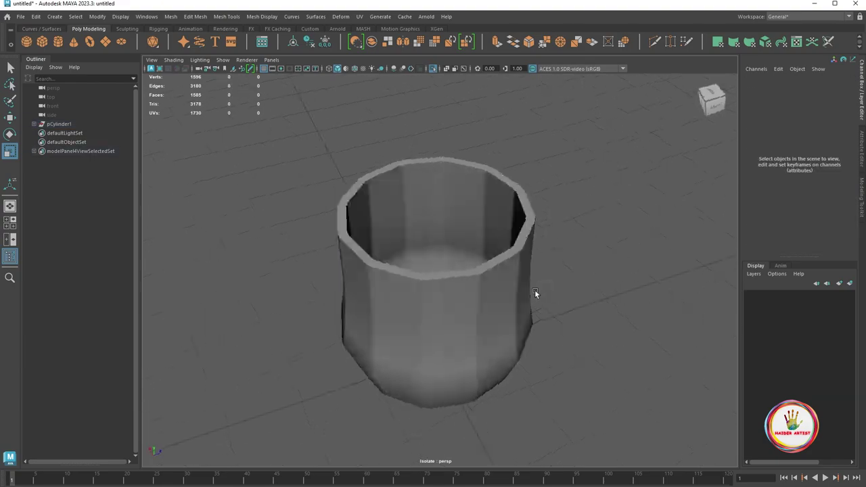
mouse_move(534, 290)
left_mouse_down("alt")
mouse_move(524, 241)
mouse_move(518, 276)
left_mouse_up("alt")
mouse_move(518, 276)
right_mouse_down("alt")
mouse_move(518, 326)
mouse_move(492, 331)
right_mouse_up("alt")
key("ctrl+z")
mouse_move(492, 331)
left_mouse_down("alt")
mouse_move(492, 253)
mouse_move(472, 279)
left_mouse_up("alt")
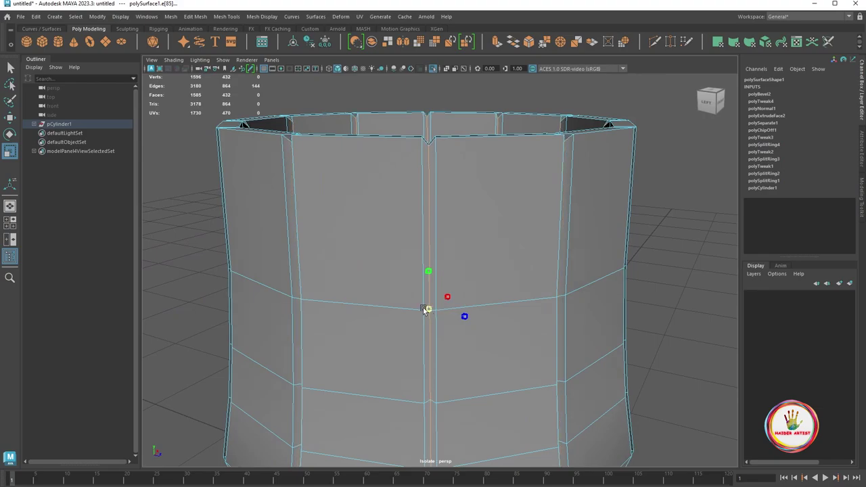
left_click_drag(485, 313, 514, 317, "alt")
mouse_move(514, 317)
right_mouse_down("alt")
mouse_move(511, 300)
mouse_move(512, 331)
right_mouse_up("alt")
mouse_move(512, 331)
left_mouse_down("alt")
mouse_move(476, 320)
mouse_move(471, 282)
mouse_move(483, 323)
left_mouse_up("alt")
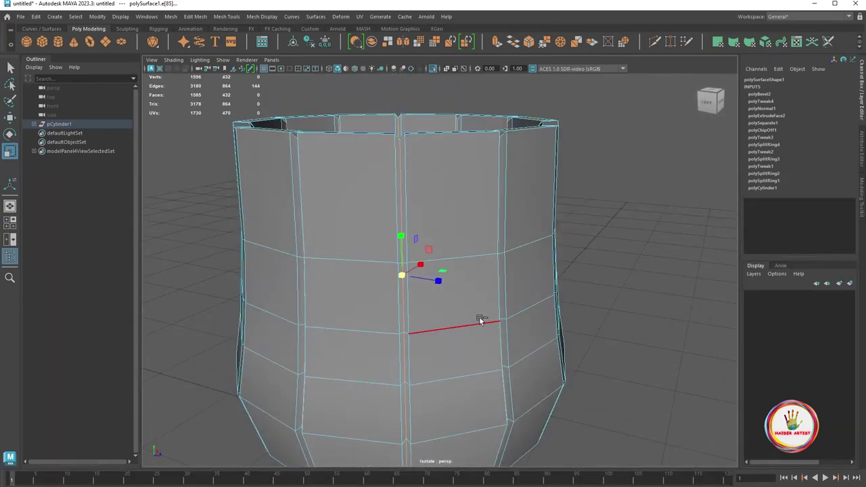
key("ctrl+b")
mouse_move(470, 290)
left_mouse_down("alt")
mouse_move(500, 296)
mouse_move(605, 280)
left_mouse_up("alt")
Inspect the plank-bevelled body, then turn Isolate Select off to show the rim and foot rings
scroll(546, 274, "down", 3)
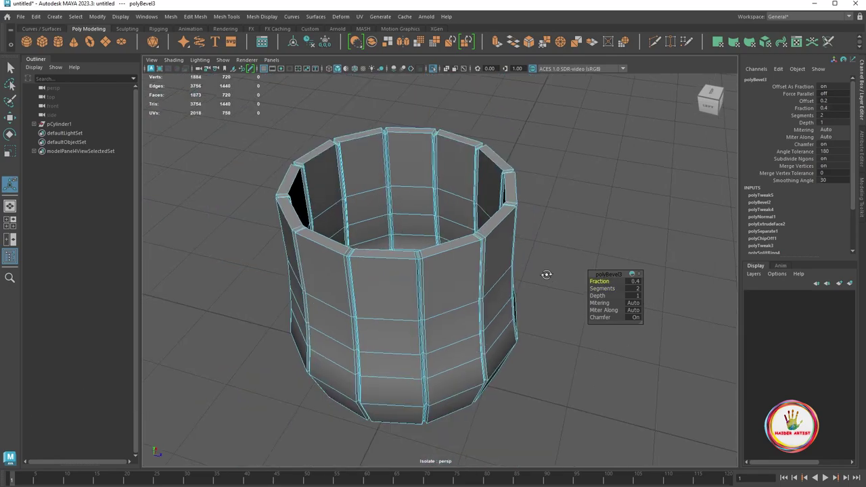
right_click_drag(415, 246, 589, 236)
mouse_move(589, 236)
left_mouse_down("alt")
mouse_move(494, 253)
mouse_move(512, 232)
mouse_move(467, 270)
left_mouse_up("alt")
scroll(500, 295, "up", 3)
scroll(508, 289, "up", 2)
left_click_drag(508, 289, 464, 284, "alt")
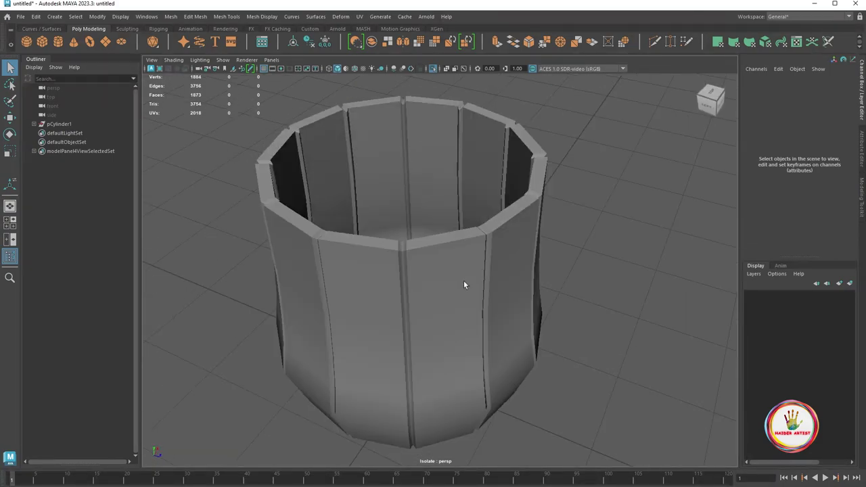
left_click(464, 284)
left_click_drag(595, 209, 552, 163, "alt")
left_click(552, 162)
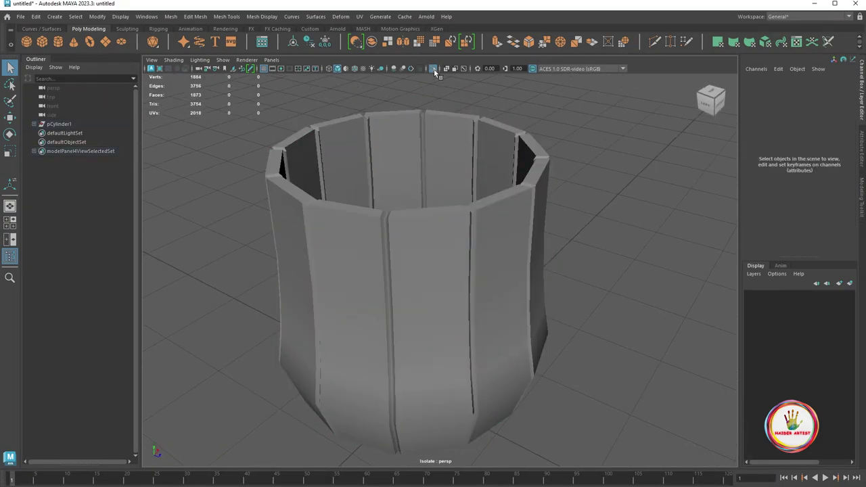
left_click(433, 69)
scroll(589, 269, "down", 3)
mouse_move(589, 269)
left_mouse_down("alt")
mouse_move(622, 253)
mouse_move(649, 259)
mouse_move(589, 280)
left_mouse_up("alt")
Select the mug body and delete its first extra vertical edge loop
scroll(589, 280, "up", 3)
scroll(597, 286, "up", 2)
scroll(615, 291, "down", 2)
left_click(457, 266)
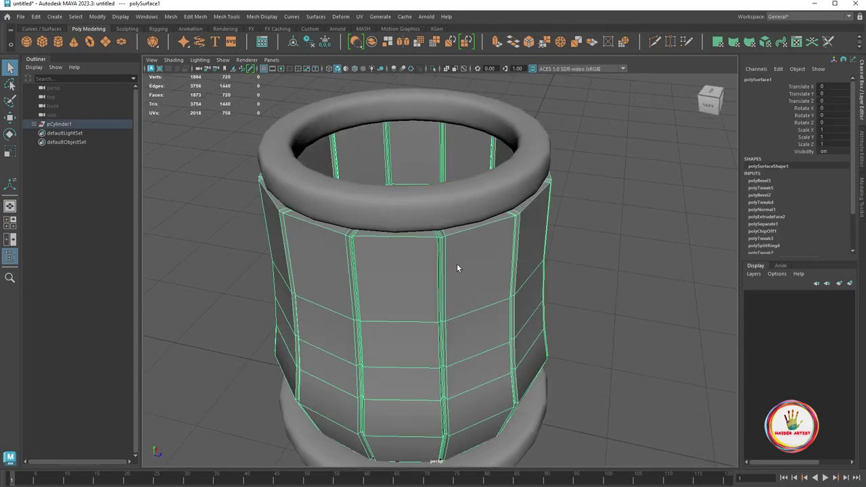
scroll(506, 254, "up", 3)
scroll(503, 267, "down", 3)
scroll(504, 280, "down", 1)
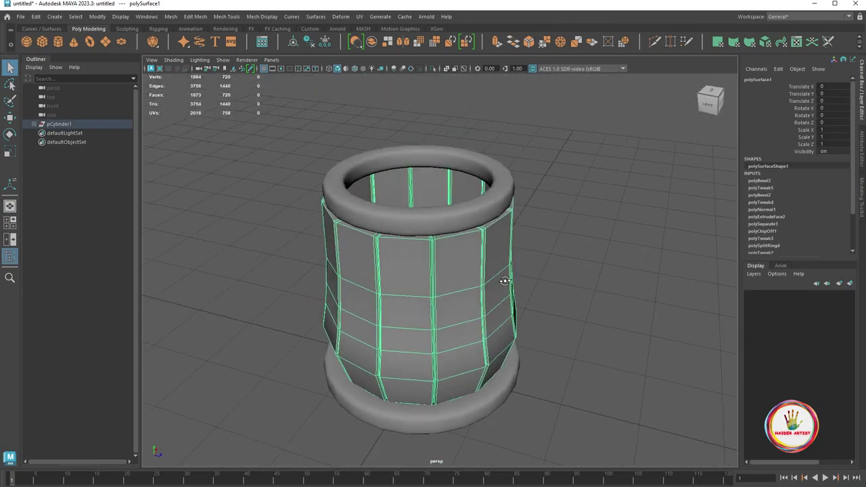
scroll(475, 266, "up", 3)
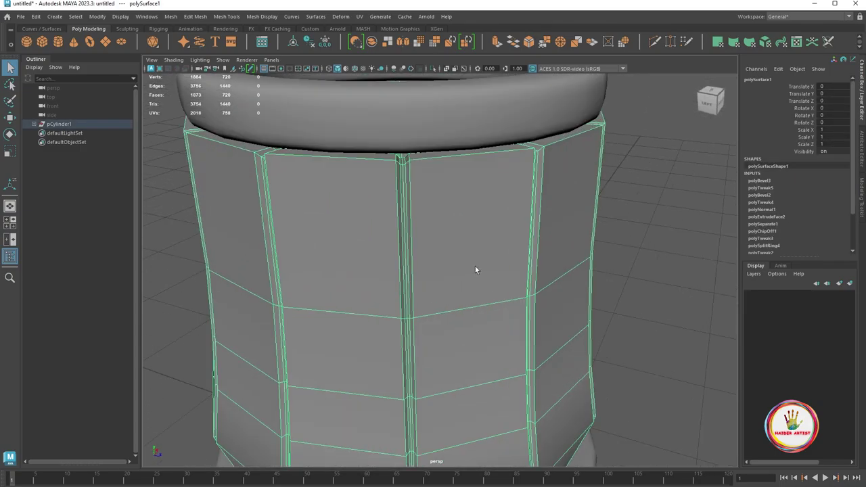
scroll(473, 266, "up", 2)
scroll(473, 266, "up", 1)
scroll(474, 257, "up", 2)
key("F10")
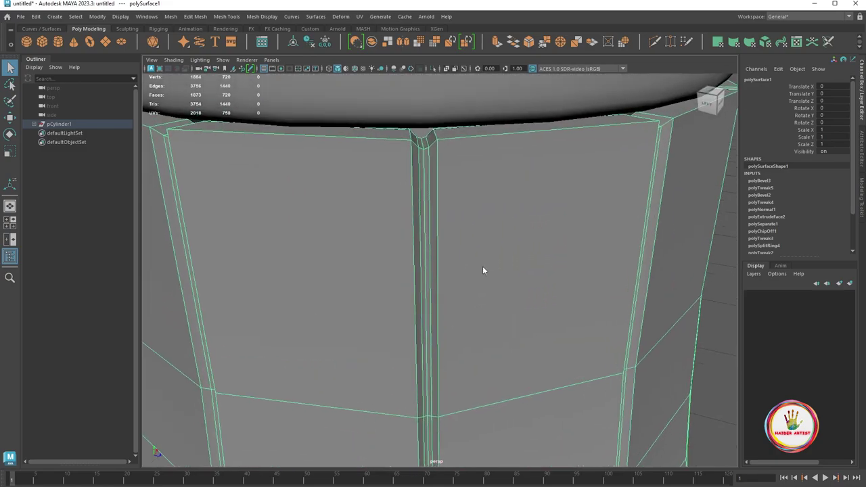
double_click(438, 199)
right_click(475, 179, "shift")
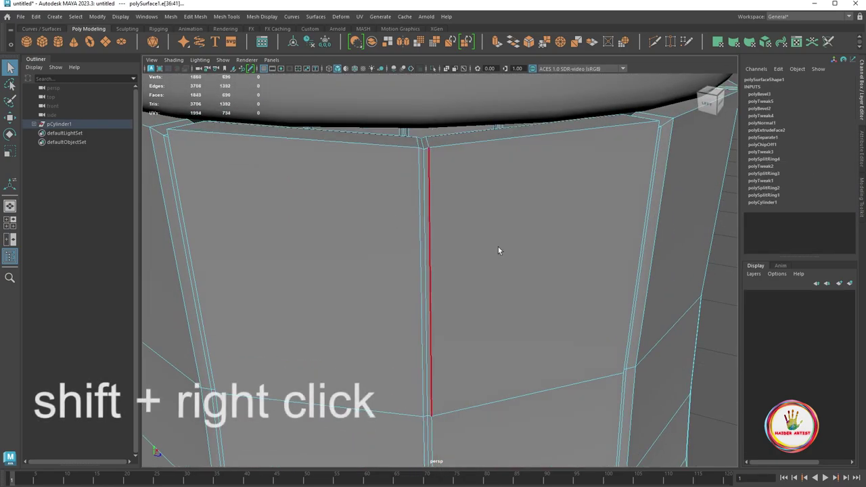
key("Delete")
Delete the remaining extra vertical edge loops so the walls are plain wide facets
scroll(498, 247, "down", 3)
scroll(484, 236, "up", 3)
right_click_drag(378, 248, 471, 206)
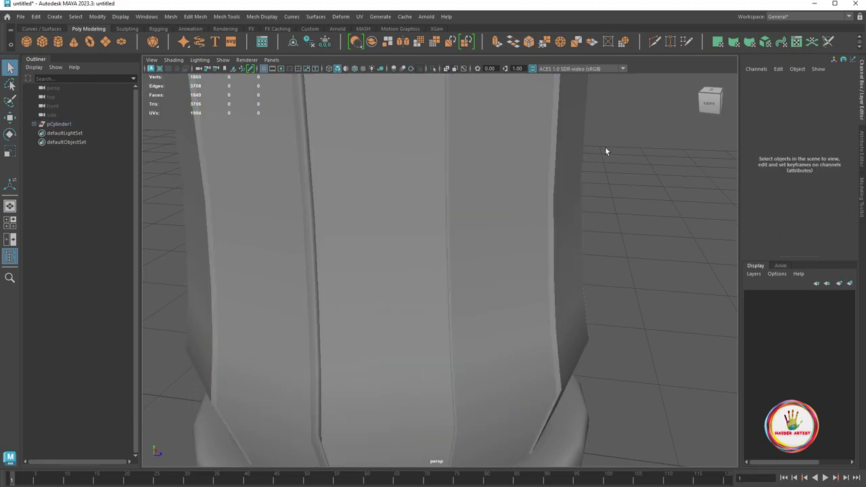
scroll(593, 160, "down", 4)
scroll(514, 191, "up", 5)
scroll(473, 210, "down", 2)
key("F10")
left_click(443, 229)
scroll(507, 188, "up", 3)
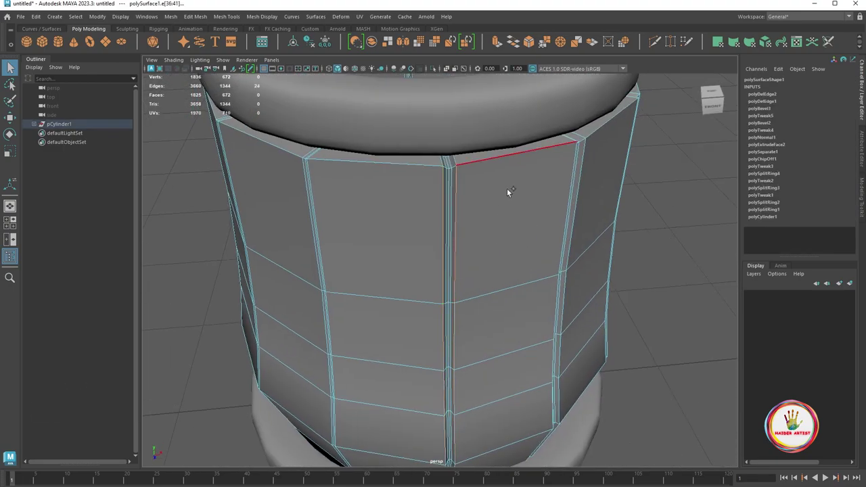
right_click_drag(493, 198, 289, 371, "shift")
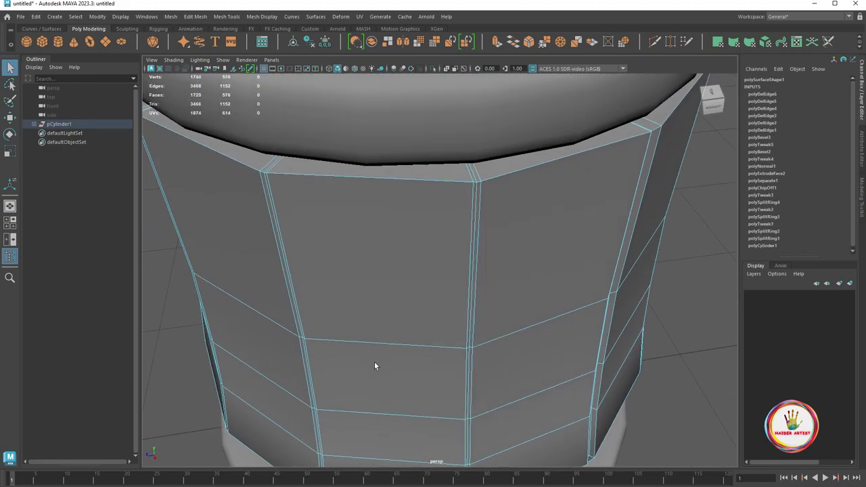
scroll(374, 365, "down", 3)
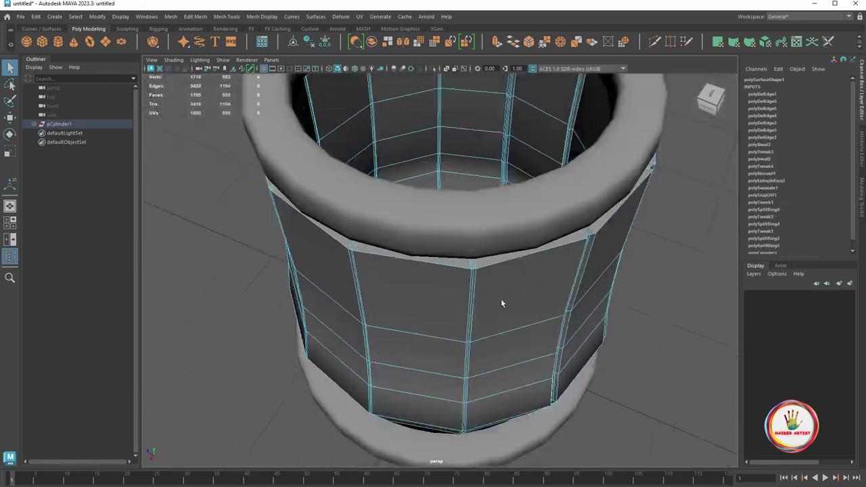
scroll(501, 298, "up", 3)
double_click(464, 297)
key("Delete")
scroll(432, 298, "up", 2)
key("Delete")
scroll(437, 304, "down", 2)
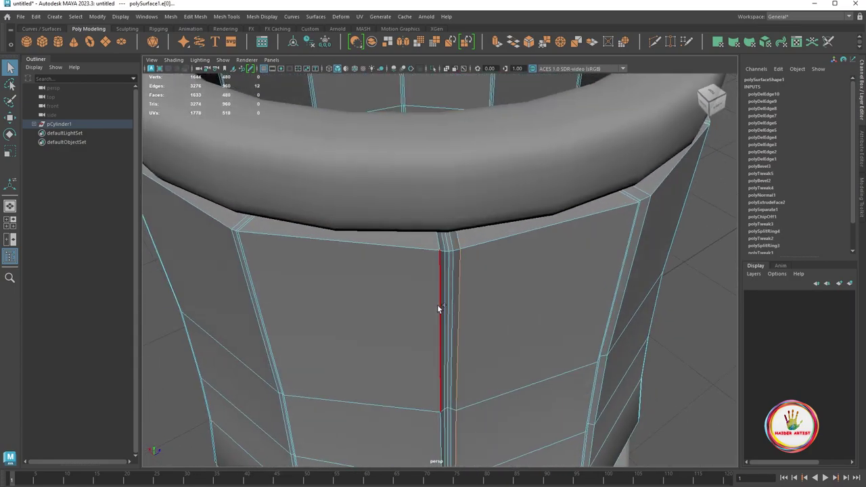
scroll(426, 324, "down", 5)
Select the top rim ring with the Move tool active
left_click_drag(516, 312, 644, 331, "alt")
left_click(491, 358)
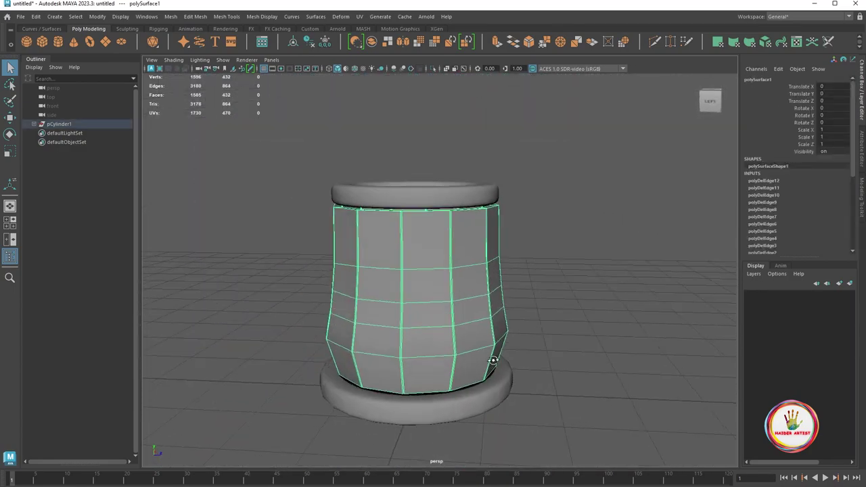
left_click(500, 368)
key("w")
left_click(573, 264)
scroll(574, 288, "down", 2)
scroll(480, 266, "up", 3)
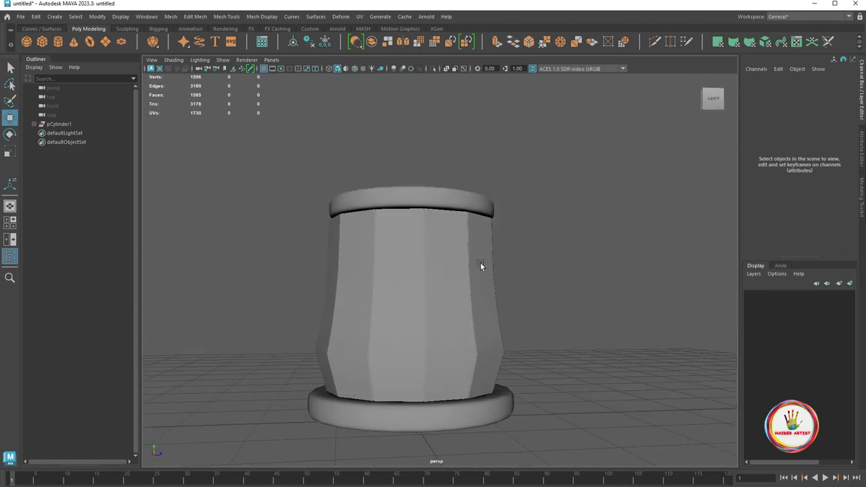
scroll(472, 300, "up", 3)
scroll(455, 255, "up", 2)
left_click(473, 277)
Lower the top rim slightly onto the body and convert a rim edge loop to faces
scroll(473, 277, "up", 3)
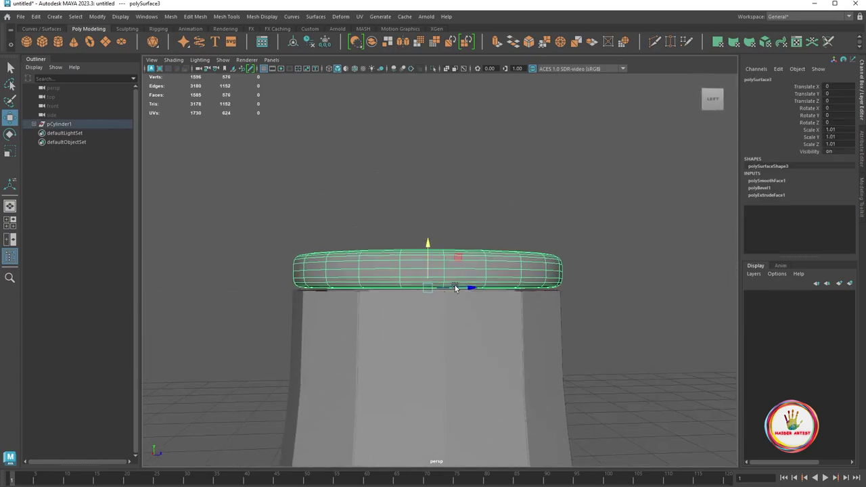
left_click_drag(425, 250, 537, 386)
double_click(532, 350)
mouse_move(533, 354)
right_mouse_down("ctrl")
mouse_move(526, 408)
mouse_move(532, 378)
right_mouse_up("ctrl")
scroll(524, 359, "down", 3)
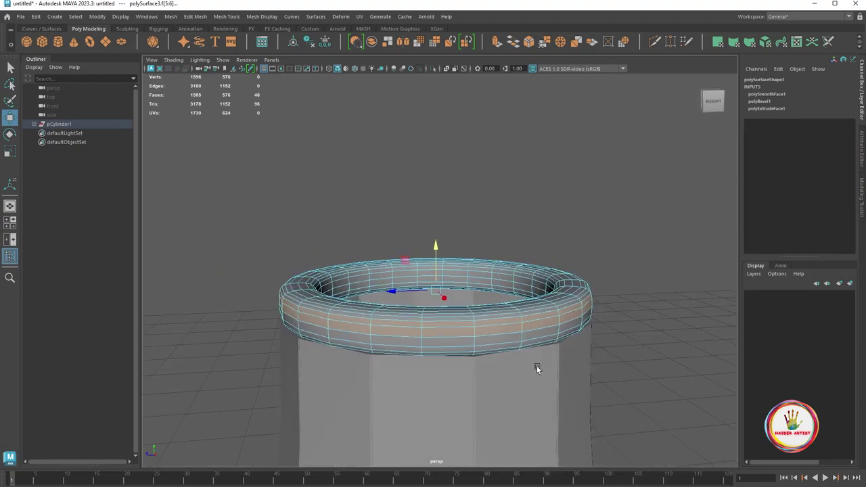
scroll(495, 348, "up", 5)
key("q")
Add a face loop on the rim's top, undoing a misplaced selection
scroll(496, 348, "down", 3)
left_click_drag(496, 347, 577, 324, "alt")
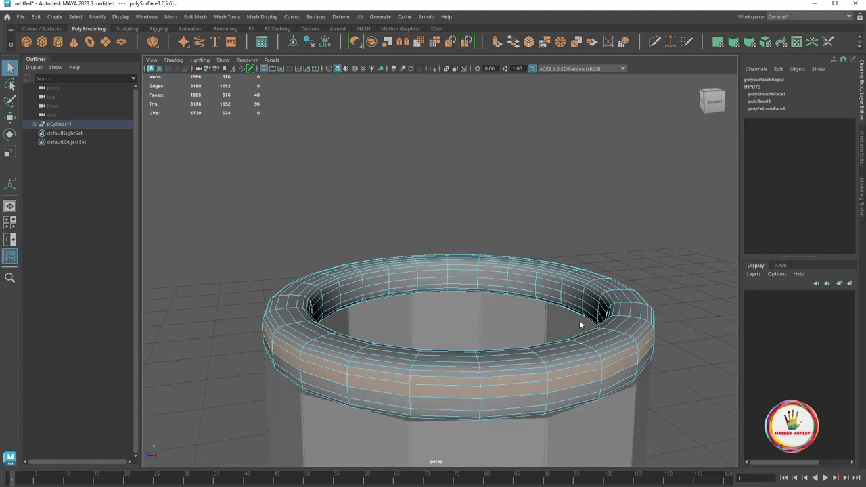
scroll(578, 319, "up", 4)
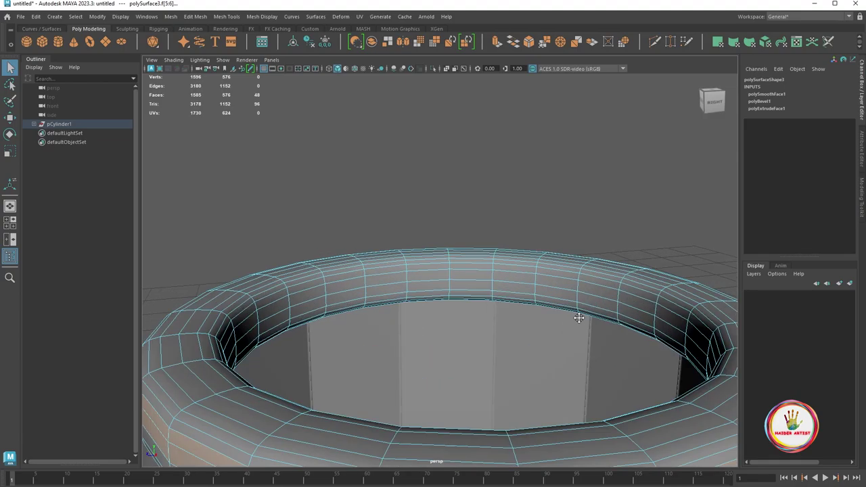
double_click(604, 292, "shift")
scroll(603, 289, "down", 3)
scroll(591, 325, "up", 3)
mouse_move(604, 289)
left_mouse_down("alt")
mouse_move(591, 324)
mouse_move(604, 297)
left_mouse_up("alt")
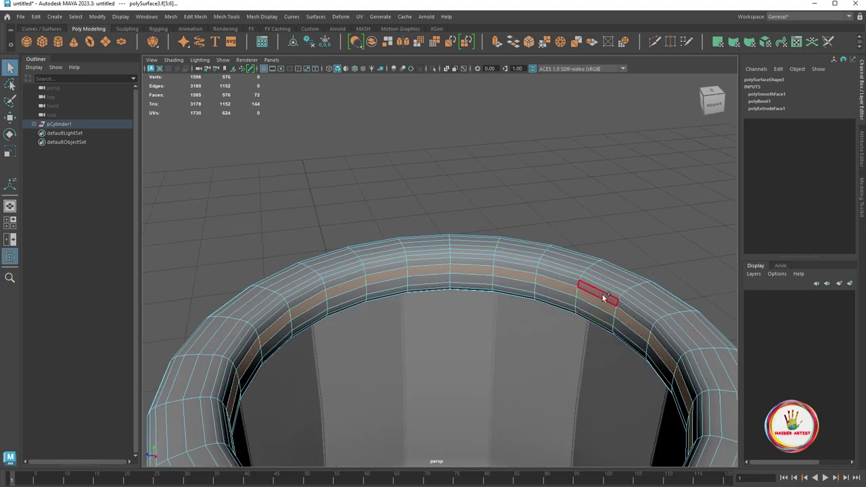
double_click(680, 360, "shift")
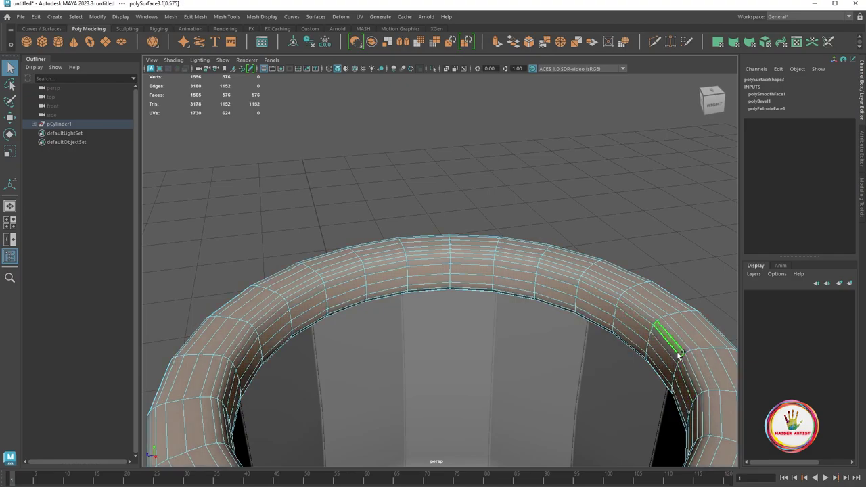
left_click(673, 326)
key("ctrl+z")
Reselect a rim face loop and add every other face loop around the rim
double_click(663, 349)
double_click(629, 305, "shift")
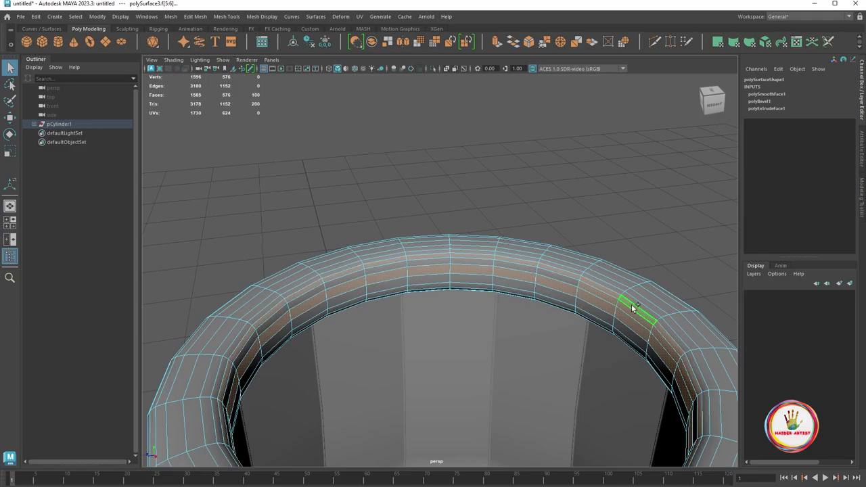
double_click(555, 277, "shift")
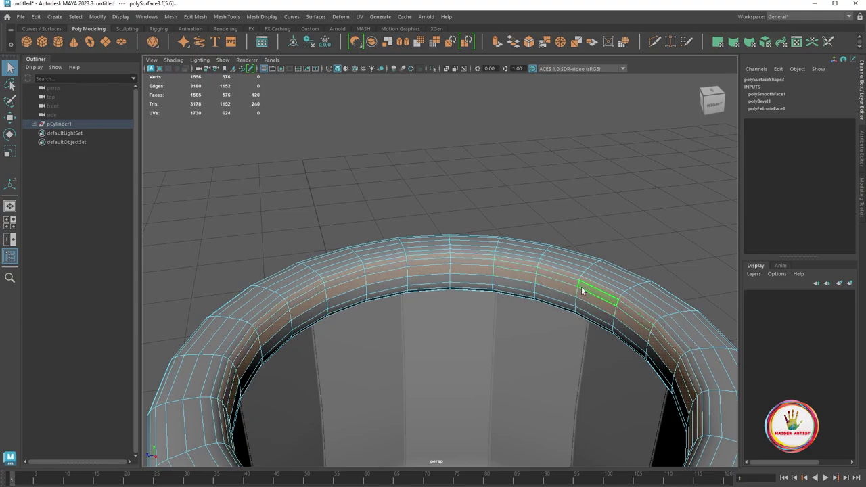
left_click_drag(580, 286, 515, 340, "alt")
left_click(534, 327, "shift")
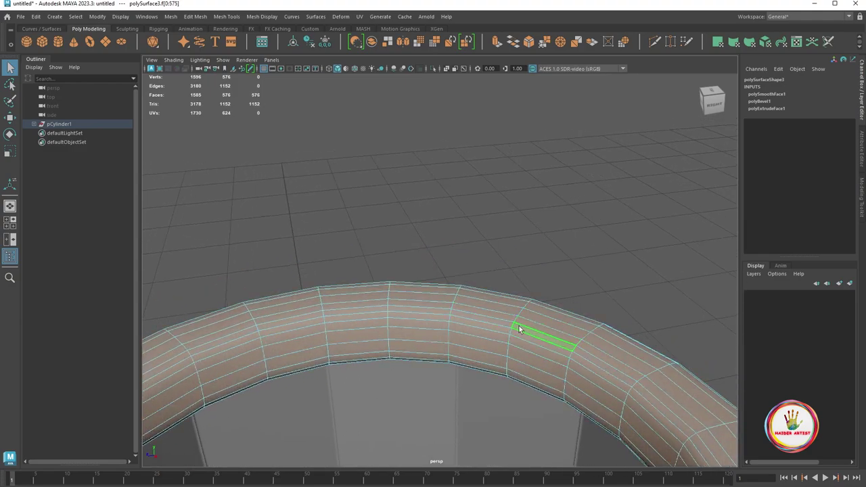
double_click(494, 320, "shift")
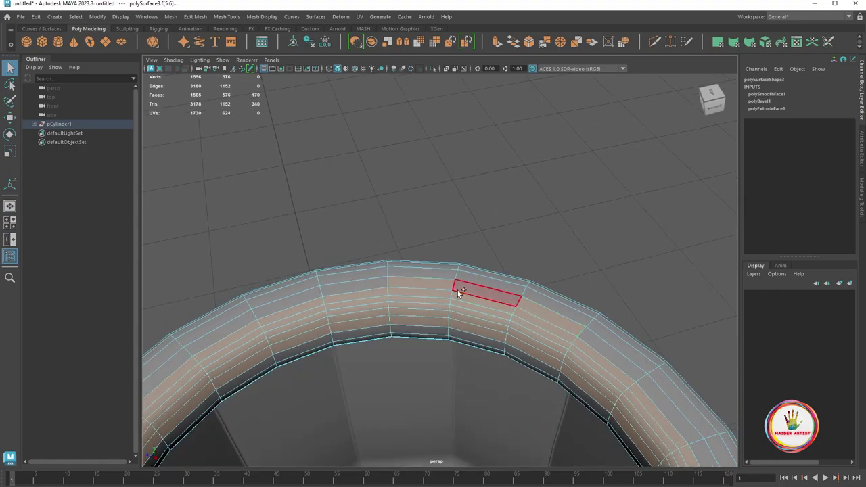
left_click_drag(556, 304, 493, 341, "alt")
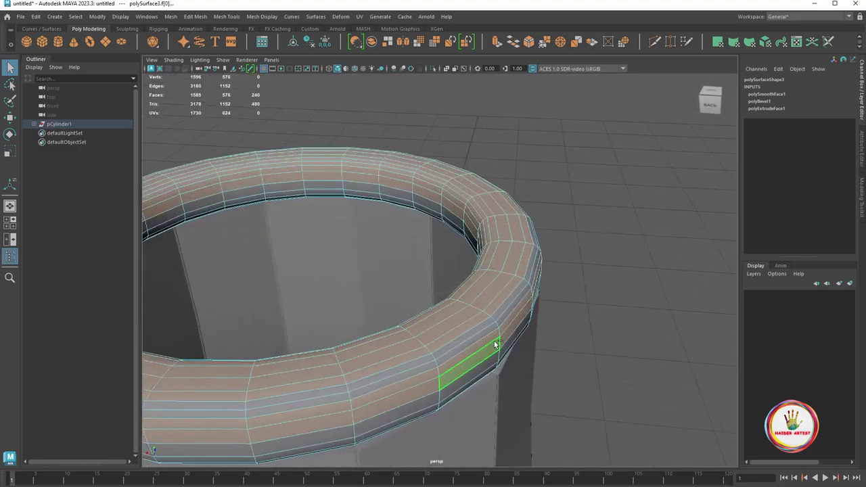
left_click(423, 362, "shift")
left_click_drag(422, 360, 525, 338, "alt")
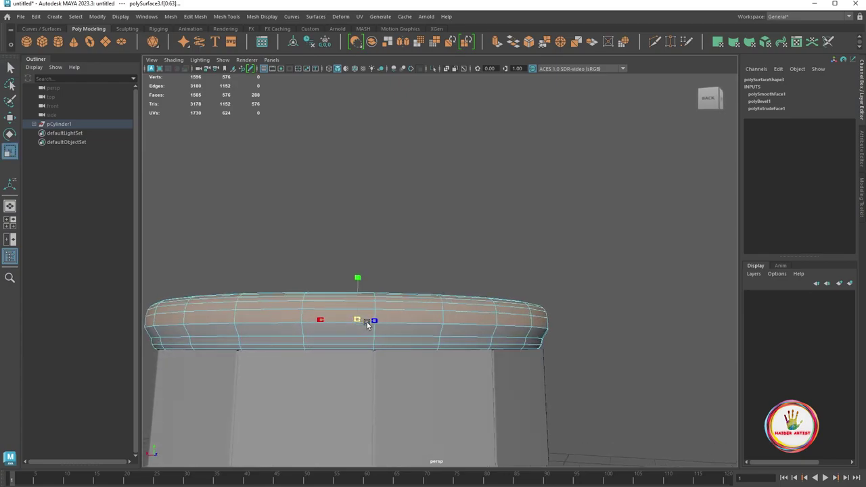
Return to object mode, delete the ring at the mug's bottom, and check the underside
mouse_move(367, 325)
left_mouse_down("alt")
mouse_move(383, 359)
mouse_move(382, 347)
left_mouse_up("alt")
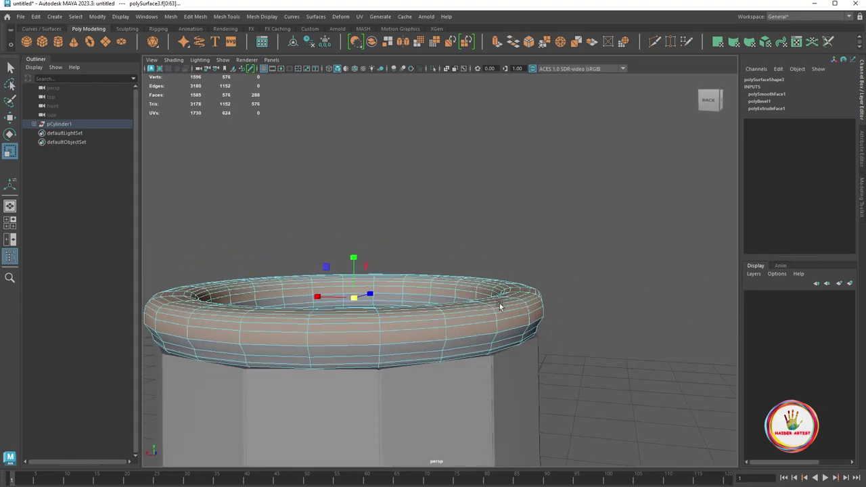
mouse_move(501, 307)
left_mouse_down("alt")
mouse_move(531, 263)
mouse_move(551, 282)
mouse_move(548, 304)
mouse_move(551, 296)
left_mouse_up("alt")
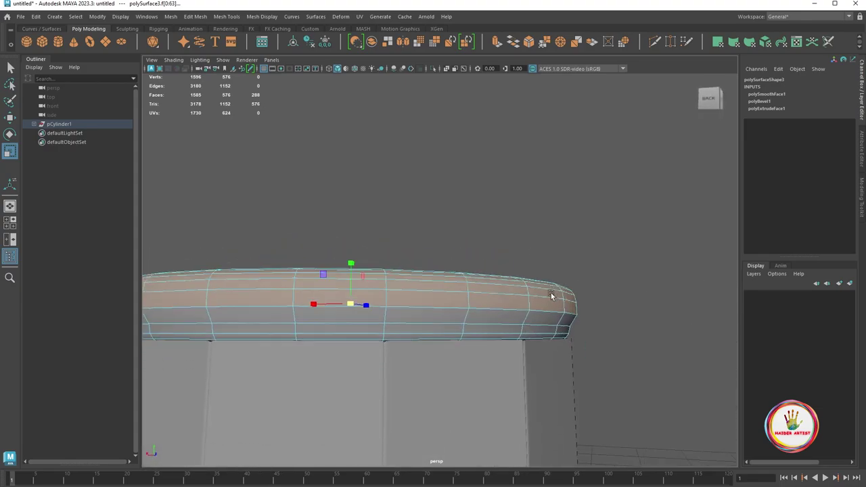
key("F10")
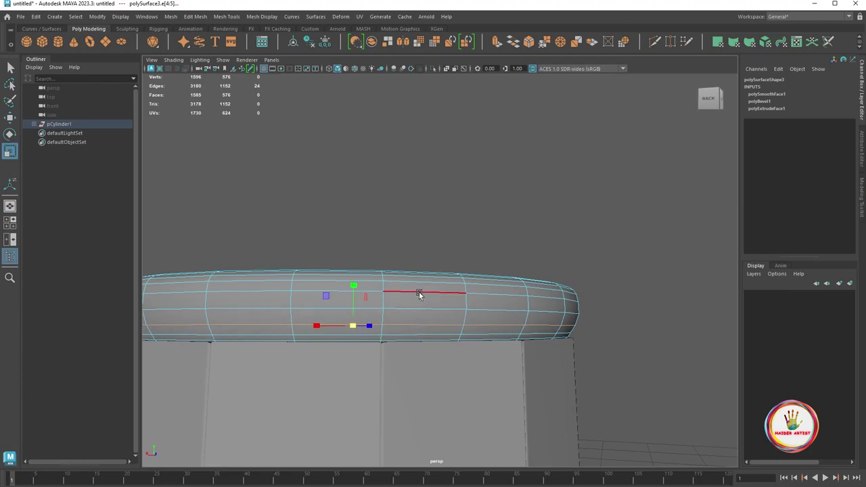
scroll(418, 292, "down", 5)
right_click_drag(301, 256, 574, 95)
mouse_move(548, 317)
left_mouse_down("alt")
mouse_move(499, 345)
mouse_move(481, 309)
left_mouse_up("alt")
left_click(481, 309)
key("Delete")
mouse_move(491, 275)
left_mouse_down("alt")
mouse_move(481, 237)
mouse_move(401, 326)
mouse_move(503, 335)
left_mouse_up("alt")
Freeze transforms and delete history on the top rim ring polySurface3
scroll(497, 228, "up", 3)
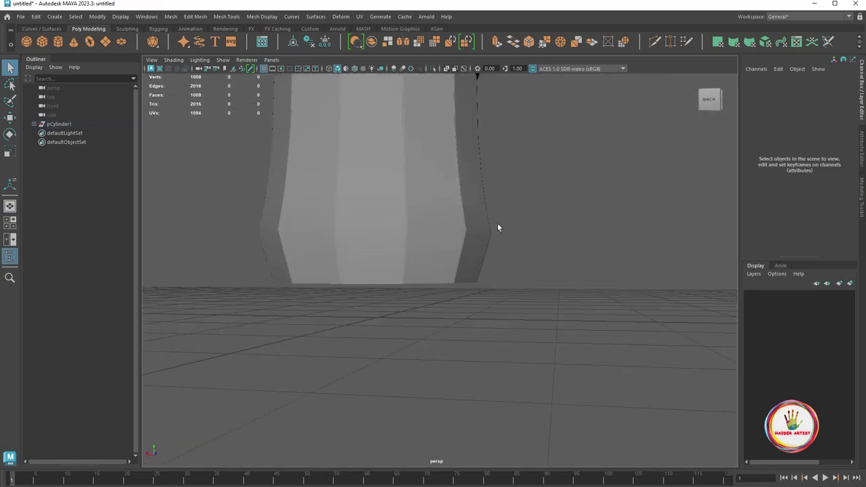
scroll(497, 227, "down", 5)
scroll(501, 227, "down", 2)
left_click(493, 215)
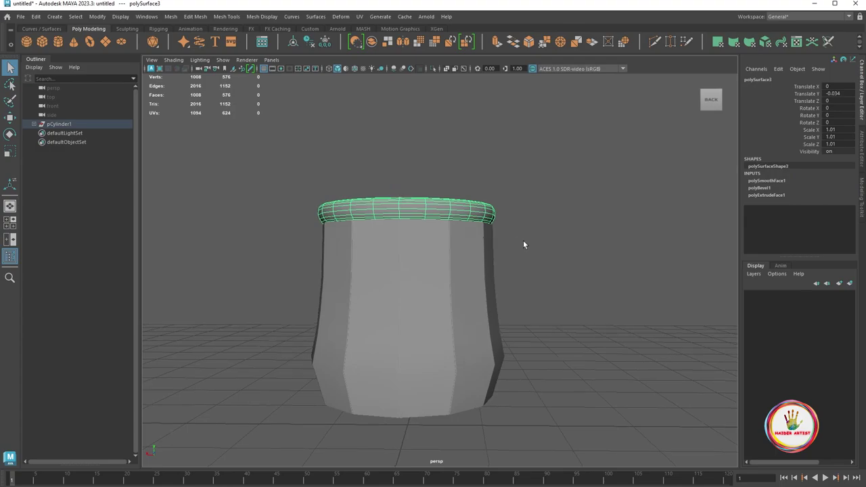
left_click_drag(523, 244, 528, 251, "alt")
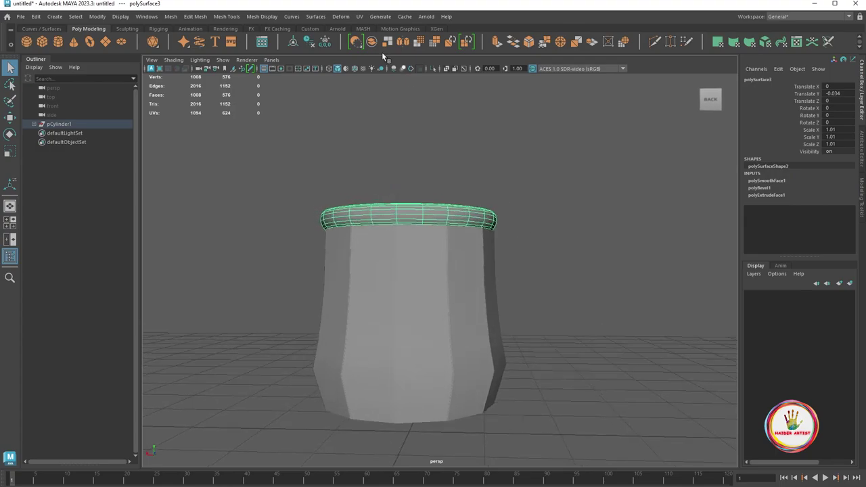
left_click(323, 44)
left_click(306, 42)
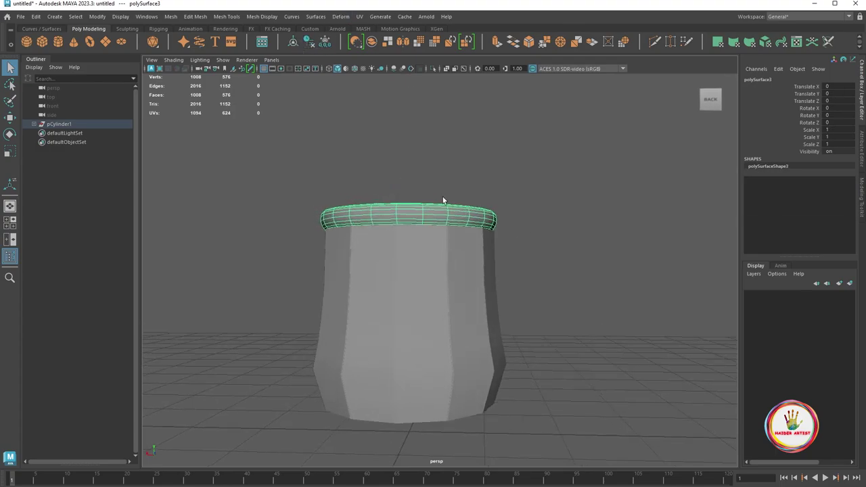
scroll(539, 286, "down", 3)
left_click_drag(615, 319, 550, 302, "alt")
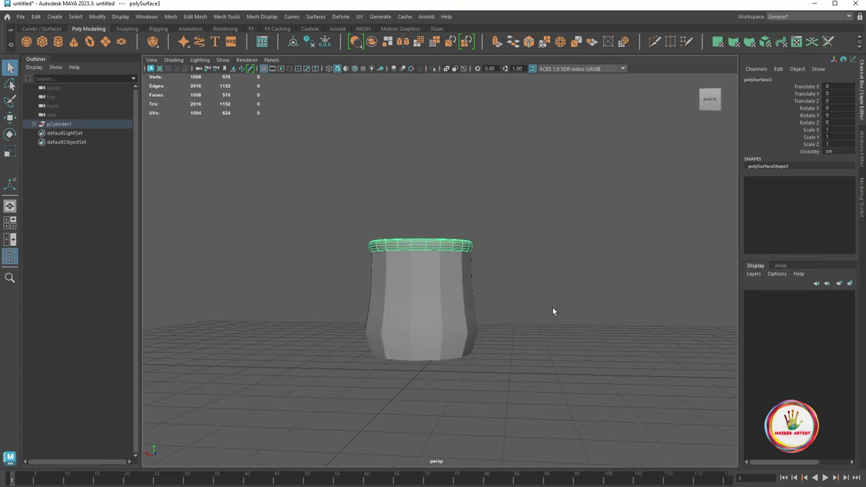
Duplicate the rim, flip it with Scale Y -1, and place it enlarged at the mug's base
key("ctrl+d")
key("ctrl+d")
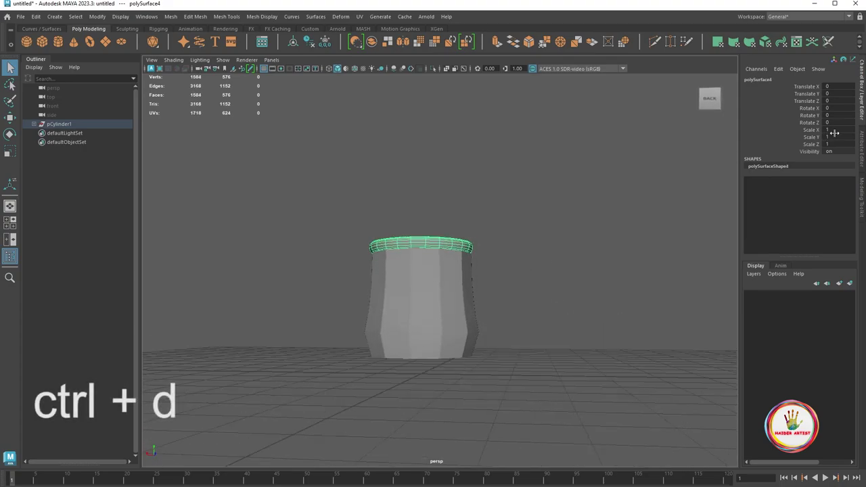
double_click(835, 136)
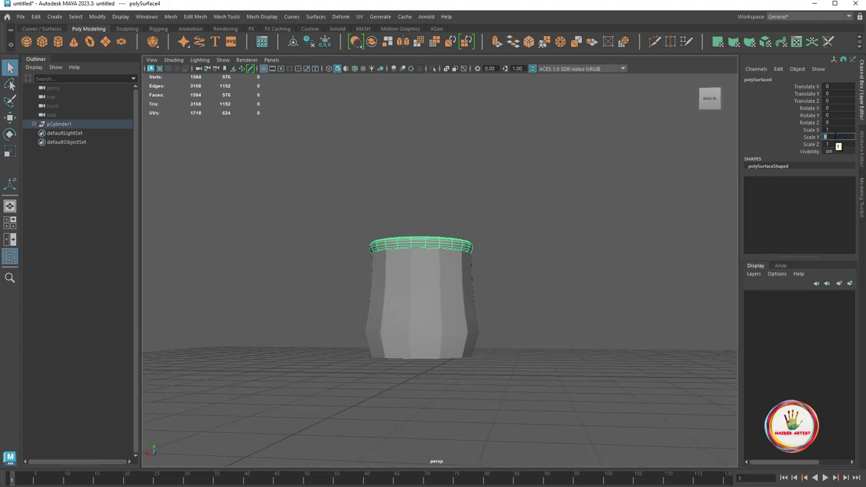
key("Return")
scroll(499, 280, "up", 3)
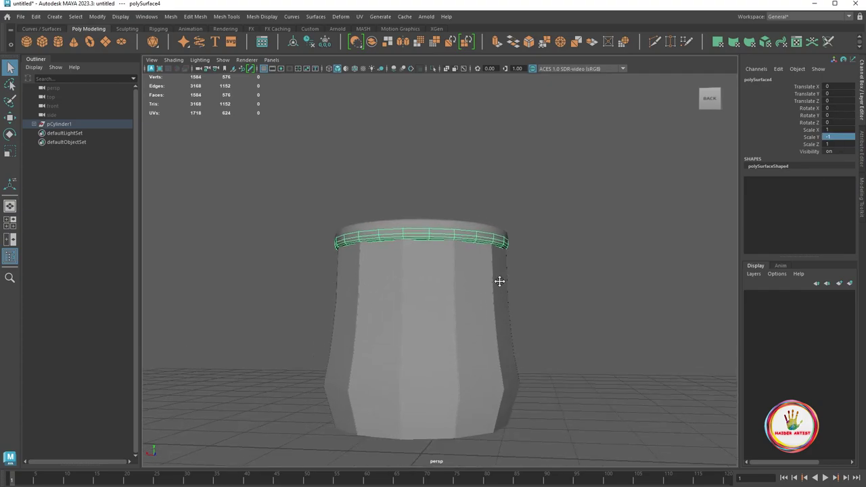
key("w")
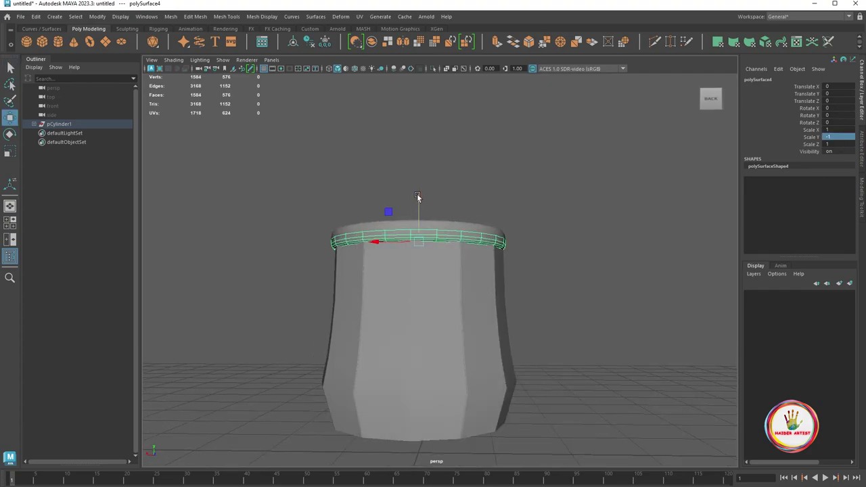
left_click_drag(417, 203, 392, 384)
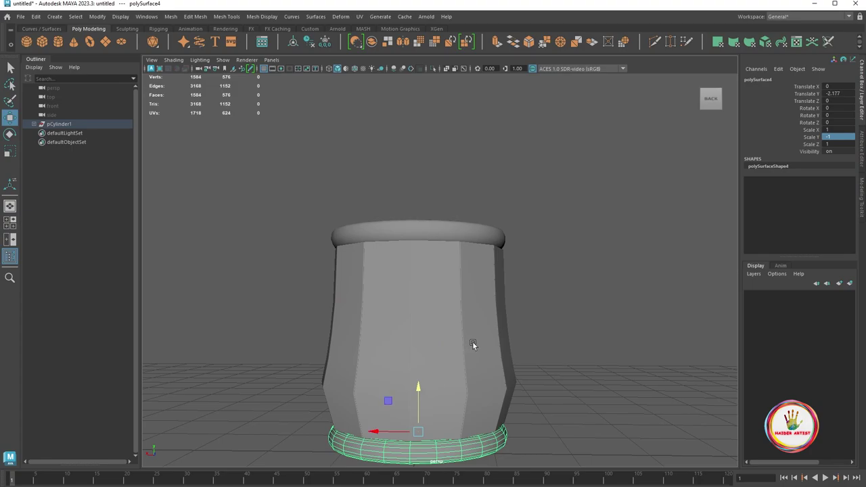
scroll(472, 345, "down", 3)
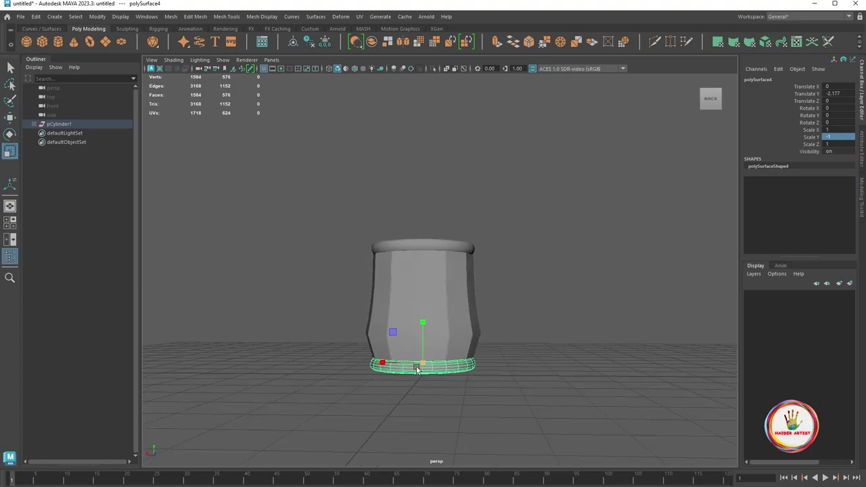
left_click_drag(419, 361, 433, 376)
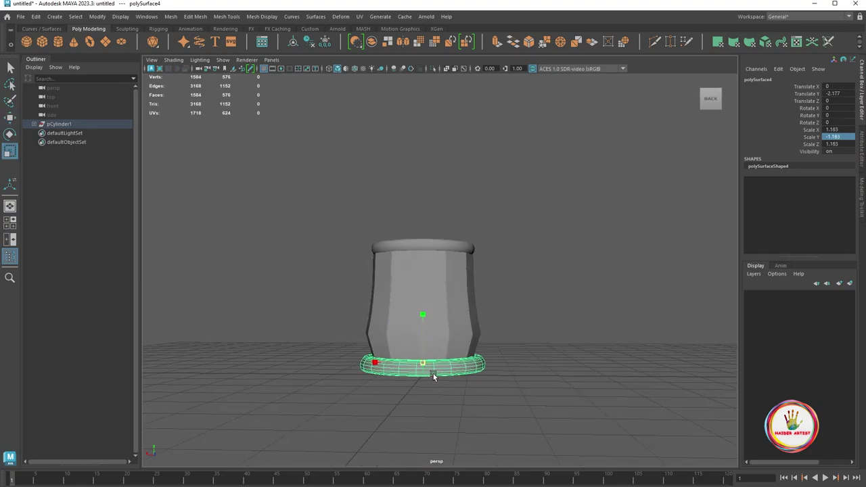
left_click(541, 329)
scroll(530, 337, "up", 2)
scroll(527, 326, "up", 1)
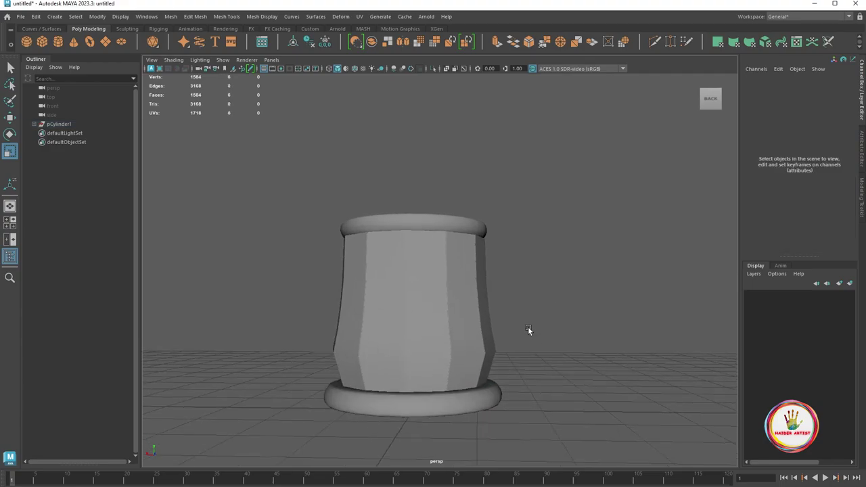
Isolate the mug body and select its rim edge loops
left_click_drag(522, 329, 545, 338, "alt")
scroll(518, 317, "up", 2)
left_click(491, 295)
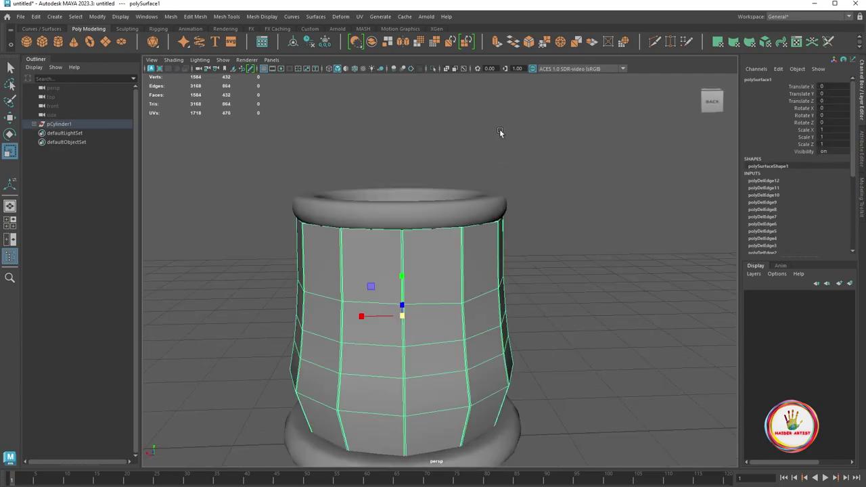
left_click(434, 68)
left_click_drag(447, 278, 451, 119, "alt")
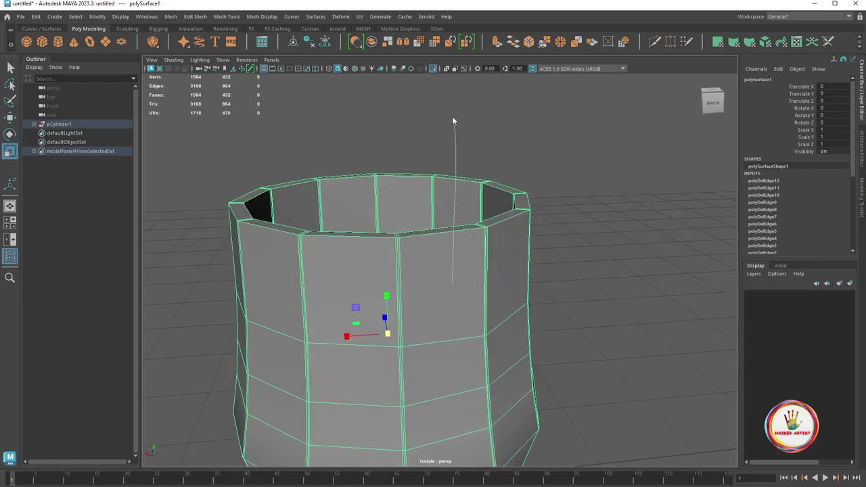
left_click(453, 119)
double_click(420, 233)
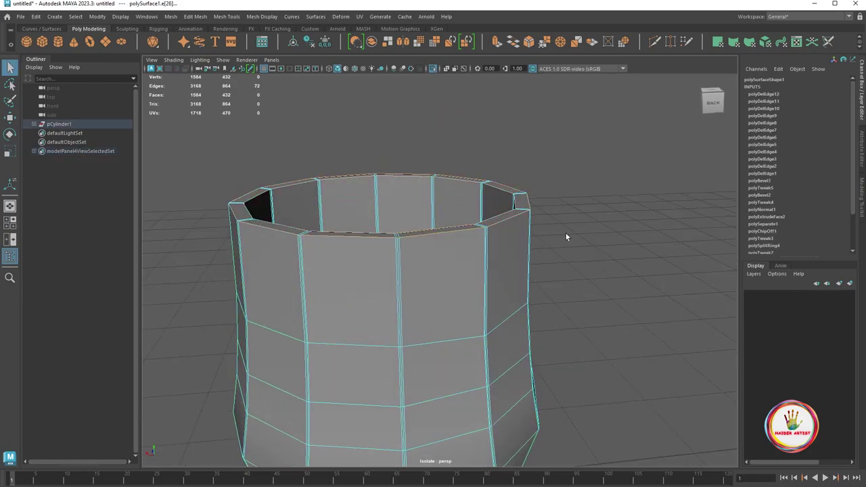
left_click_drag(566, 235, 452, 240, "alt")
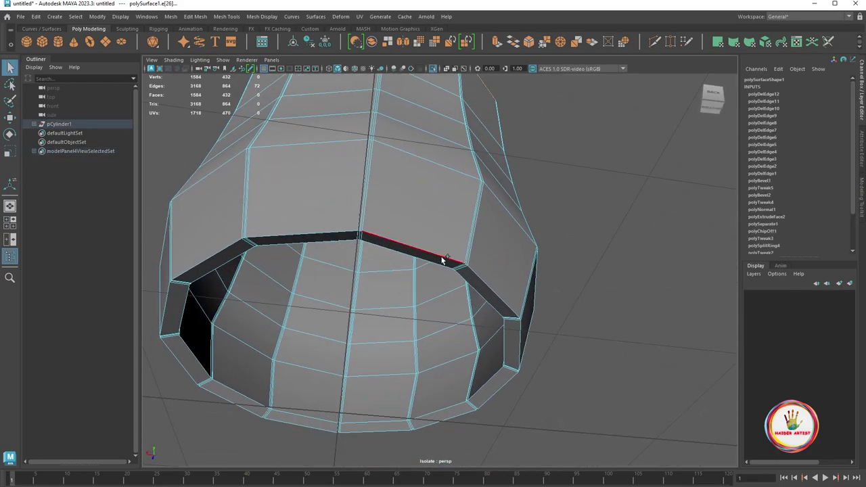
double_click(433, 266, "shift")
left_click_drag(432, 264, 559, 296, "alt")
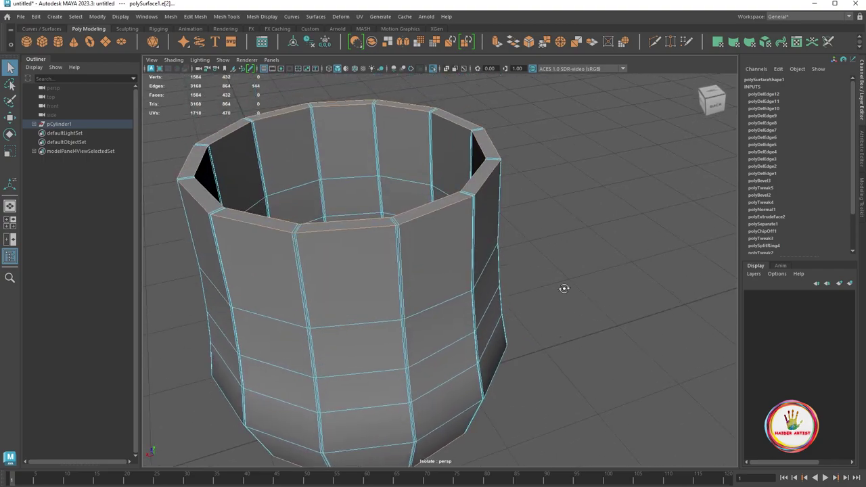
Bevel the selected rim edge loops with 2 segments at fraction 0.2
key("ctrl+b")
scroll(545, 307, "up", 4)
scroll(550, 300, "up", 3)
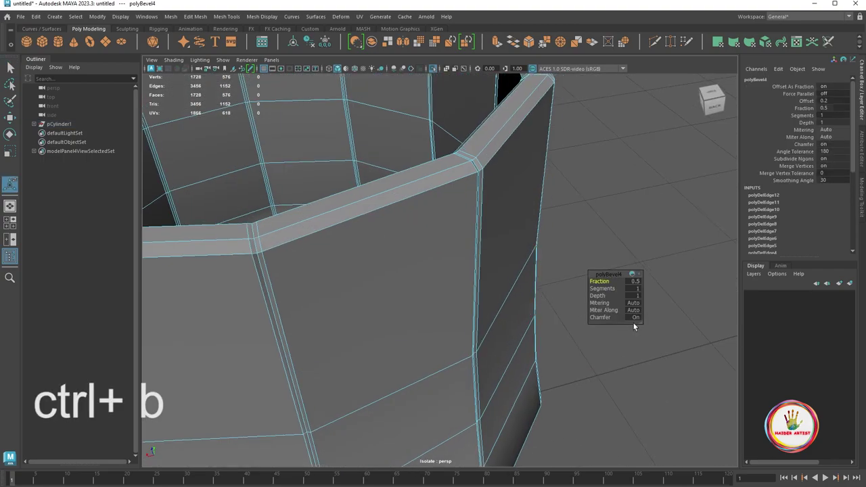
left_click_drag(601, 288, 599, 281)
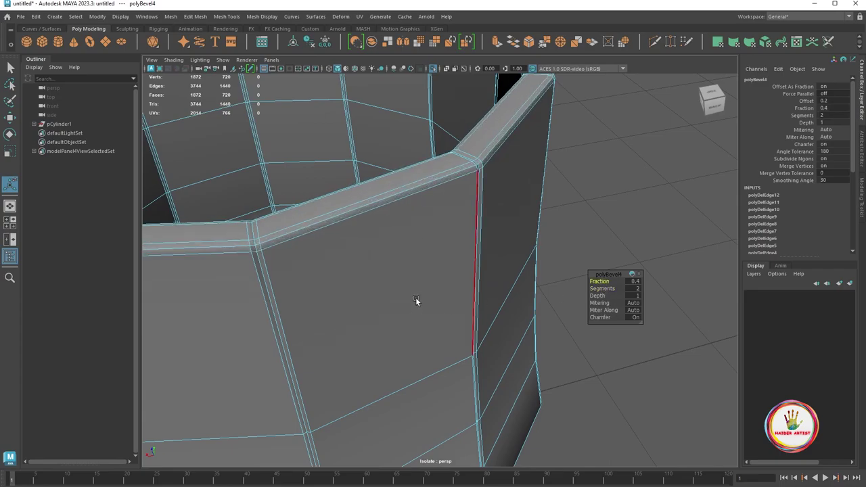
scroll(415, 300, "down", 3)
scroll(426, 294, "up", 4)
middle_click_drag(478, 292, 478, 274)
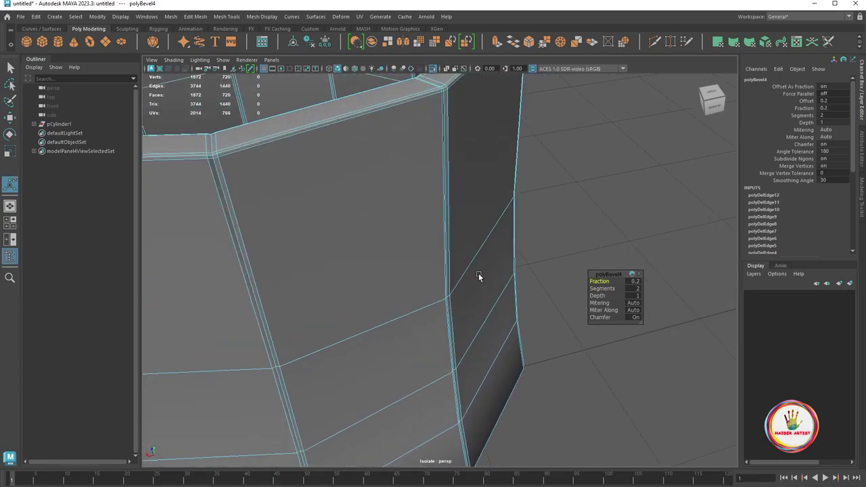
scroll(478, 276, "down", 5)
Frame the body, deselect it, and turn isolation off to show rim and foot ring
key("F8")
left_click(562, 295)
scroll(562, 295, "down", 2)
mouse_move(562, 295)
left_mouse_down("alt")
mouse_move(610, 284)
mouse_move(597, 307)
left_mouse_up("alt")
scroll(588, 295, "up", 2)
scroll(576, 288, "up", 3)
scroll(589, 269, "up", 3)
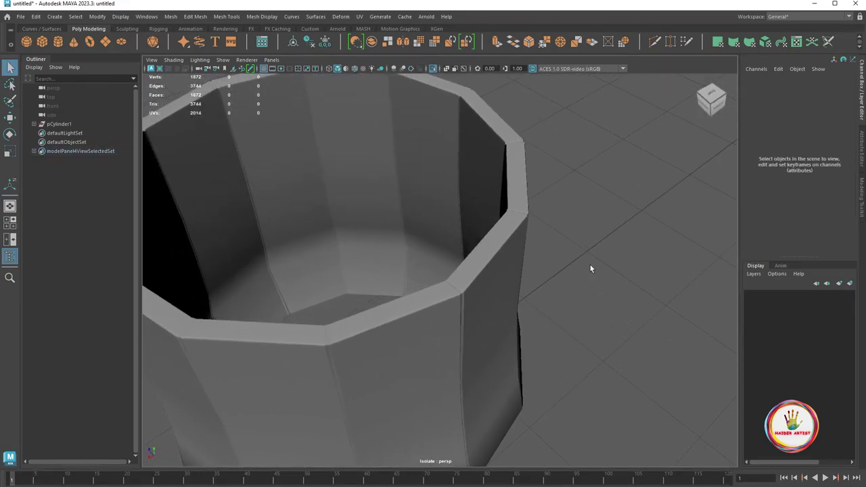
scroll(575, 291, "down", 5)
left_click(431, 68)
mouse_move(474, 257)
left_mouse_down("alt")
mouse_move(493, 287)
mouse_move(496, 265)
left_mouse_up("alt")
scroll(556, 286, "up", 2)
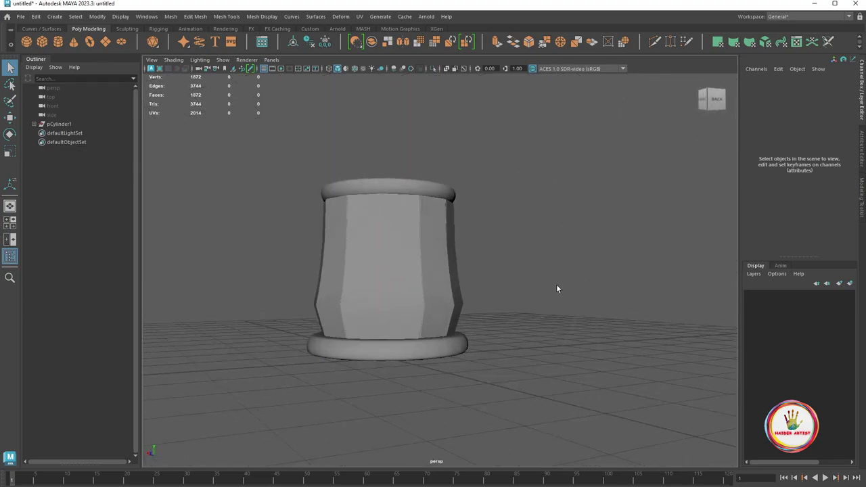
Bevel a body edge loop along the panel seams with 2 segments at fraction 0.1
left_click(441, 315)
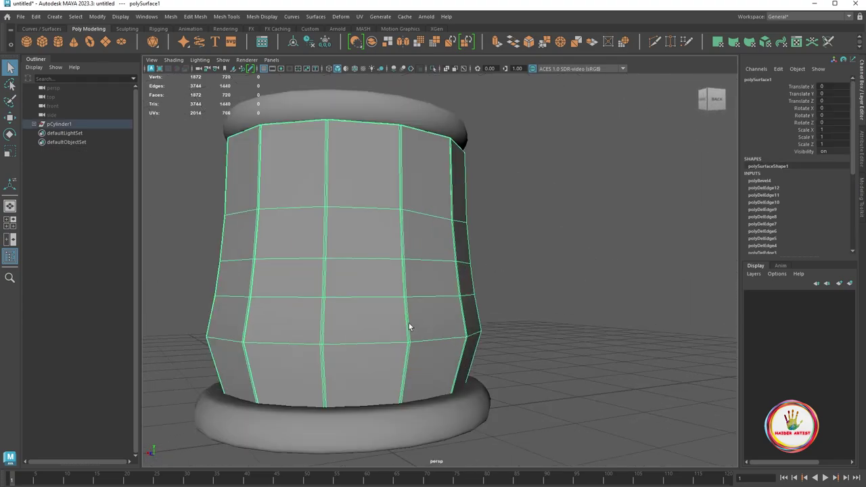
scroll(409, 323, "up", 3)
scroll(403, 284, "up", 2)
double_click(399, 292)
scroll(473, 304, "down", 4)
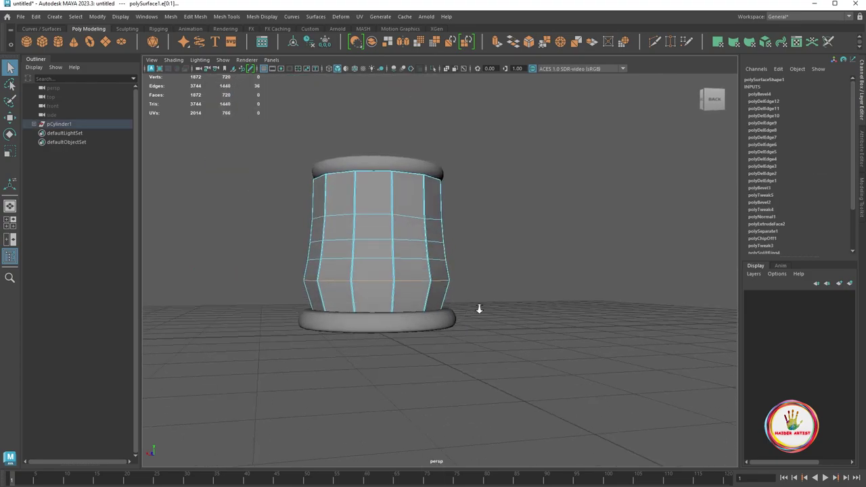
scroll(504, 316, "up", 1)
key("ctrl+b")
scroll(504, 316, "up", 2)
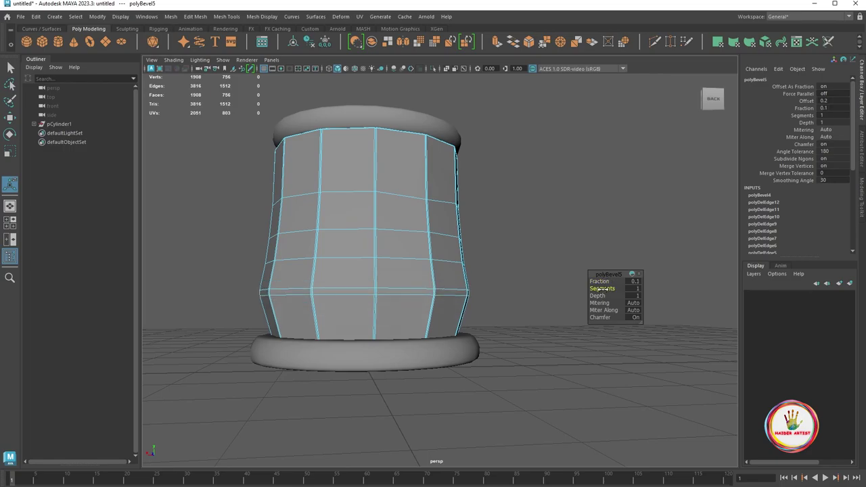
scroll(497, 317, "up", 2)
Switch the mug back to object mode and orbit to a side view
right_click_drag(325, 257, 592, 127)
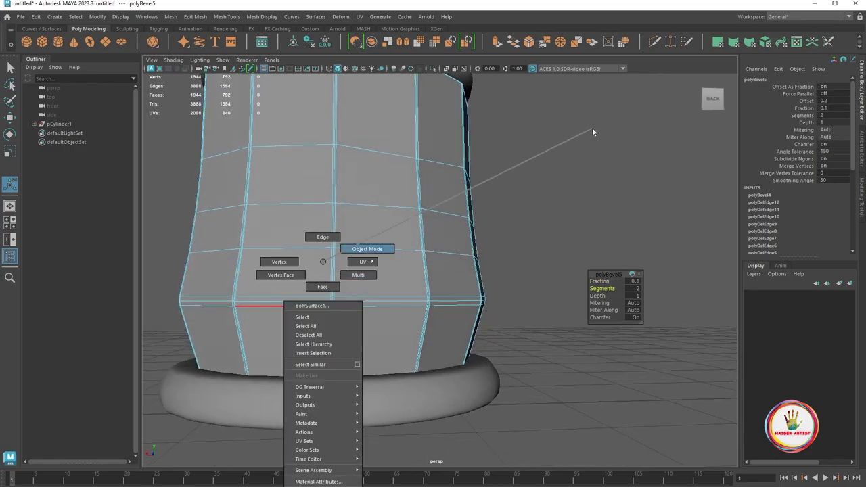
scroll(575, 199, "down", 3)
mouse_move(576, 200)
left_mouse_down("alt")
mouse_move(559, 306)
mouse_move(522, 231)
left_mouse_up("alt")
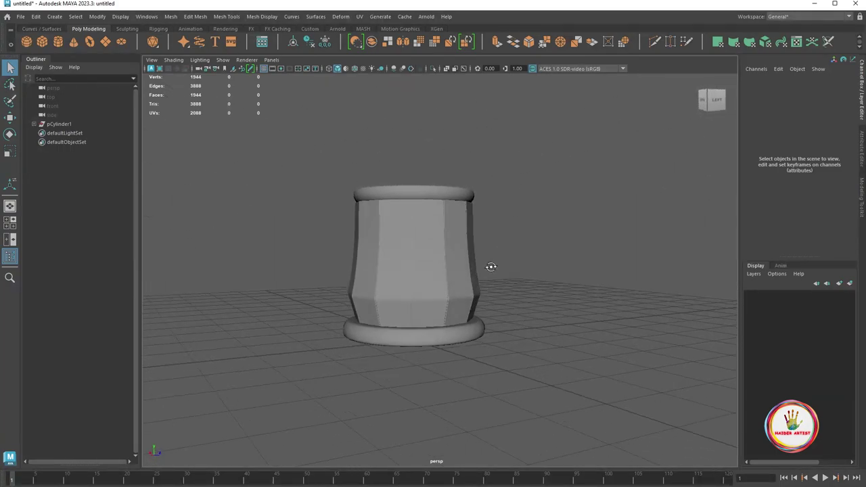
left_click_drag(523, 231, 493, 272, "alt")
Switch to the flat side view and zoom in on the mug body
key("space")
left_click_drag(580, 277, 578, 275)
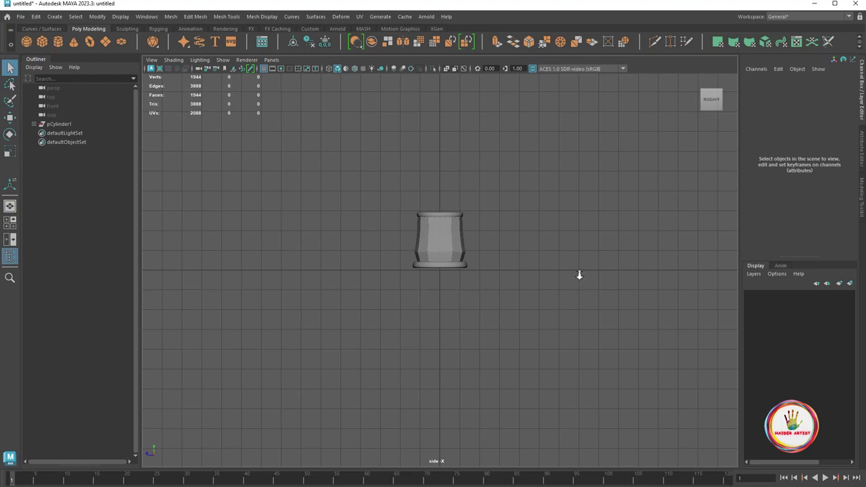
scroll(411, 222, "up", 3)
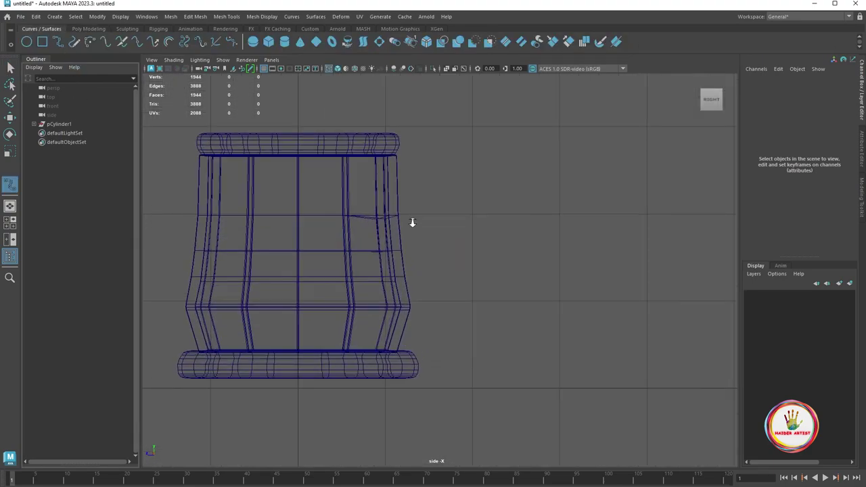
scroll(396, 201, "up", 3)
scroll(427, 232, "up", 3)
scroll(450, 241, "up", 3)
scroll(450, 241, "down", 5)
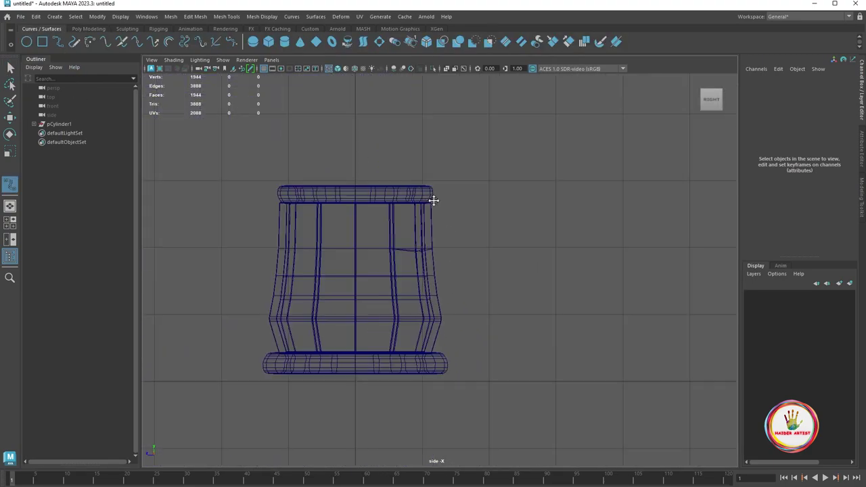
scroll(487, 255, "up", 2)
scroll(469, 242, "up", 2)
scroll(427, 245, "up", 2)
key("q")
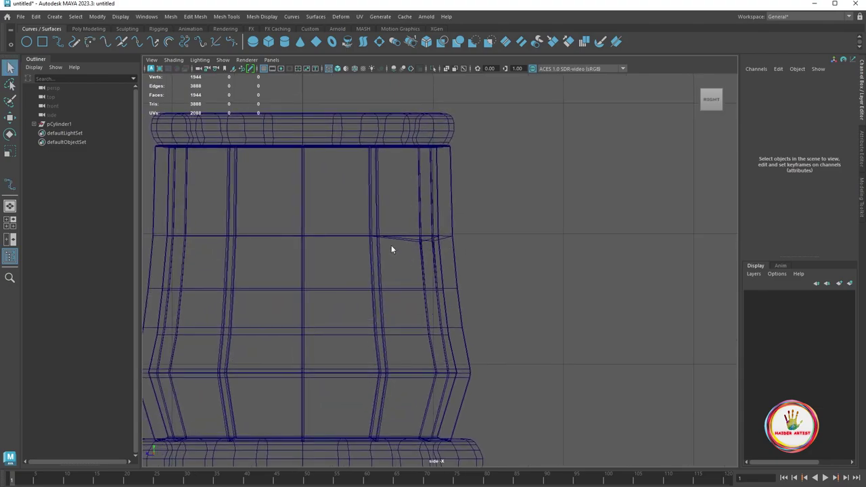
scroll(391, 250, "up", 2)
Check the EP Curve Tool settings and place the first handle point on the body's edge
key("y")
left_click(398, 174)
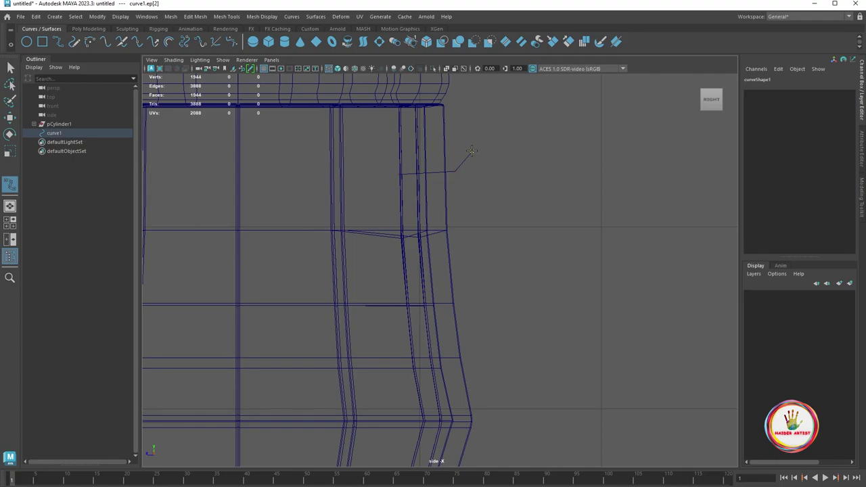
key("ctrl+z")
double_click(11, 184)
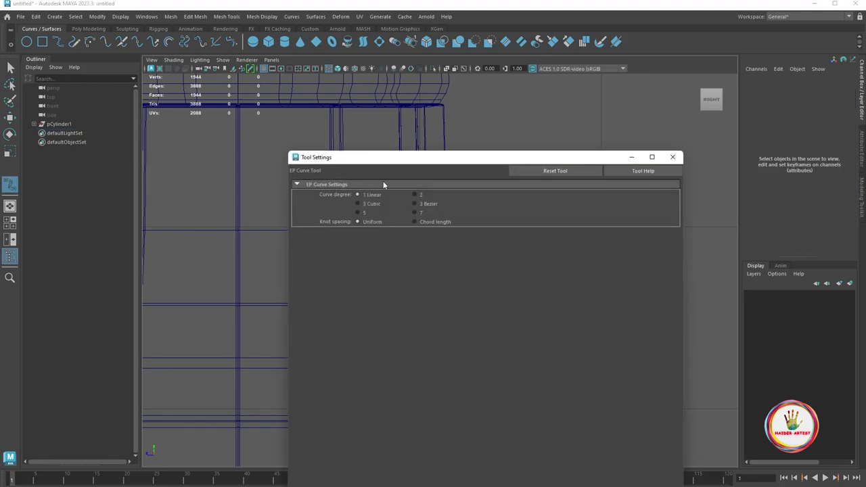
left_click(671, 157)
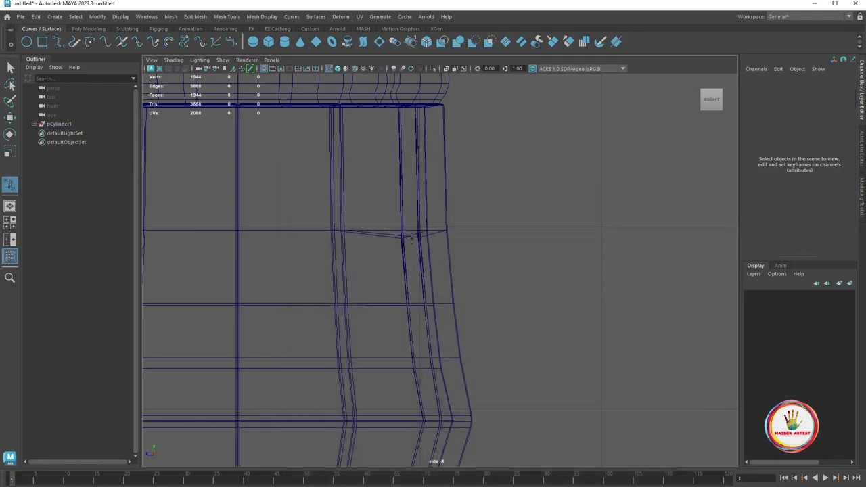
left_click(413, 235)
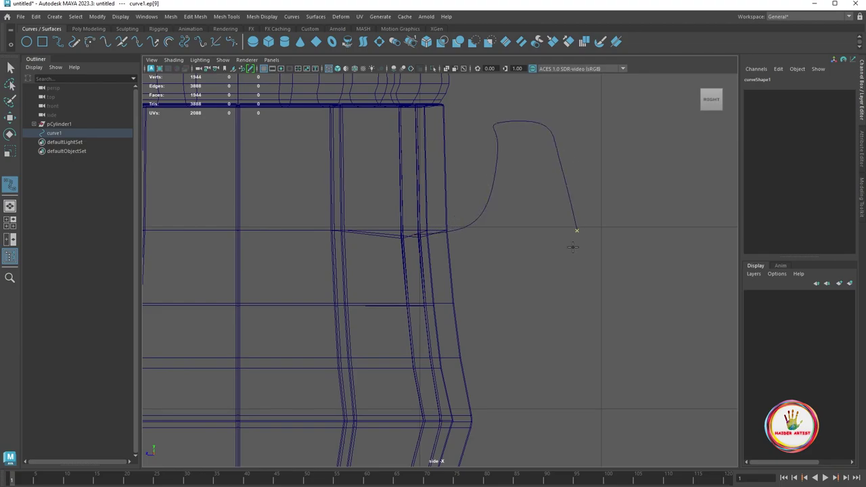
Place the last handle point near the base and finish the EP curve
scroll(573, 247, "down", 3)
left_click(500, 287)
key("Return")
scroll(498, 197, "up", 3)
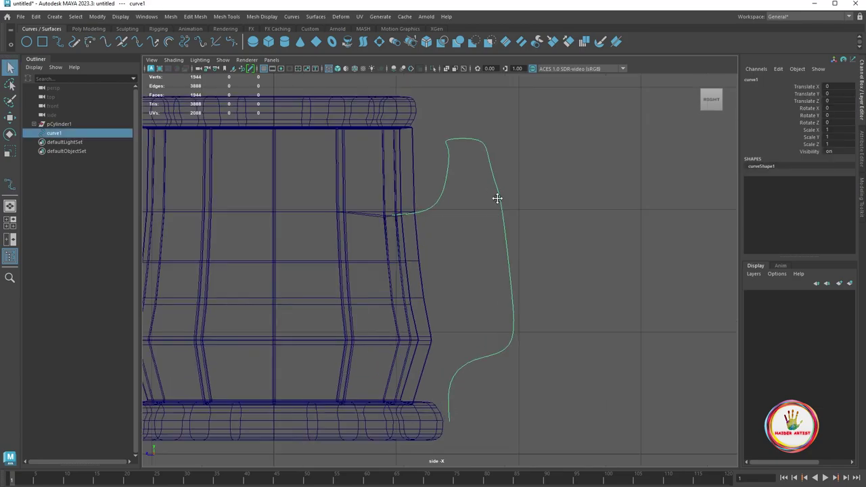
scroll(405, 284, "down", 5)
Nudge the top control point up-left and push the right-side control points outward
key("w")
scroll(446, 271, "up", 3)
scroll(465, 257, "up", 3)
scroll(466, 257, "up", 2)
key("F8")
left_click(488, 136)
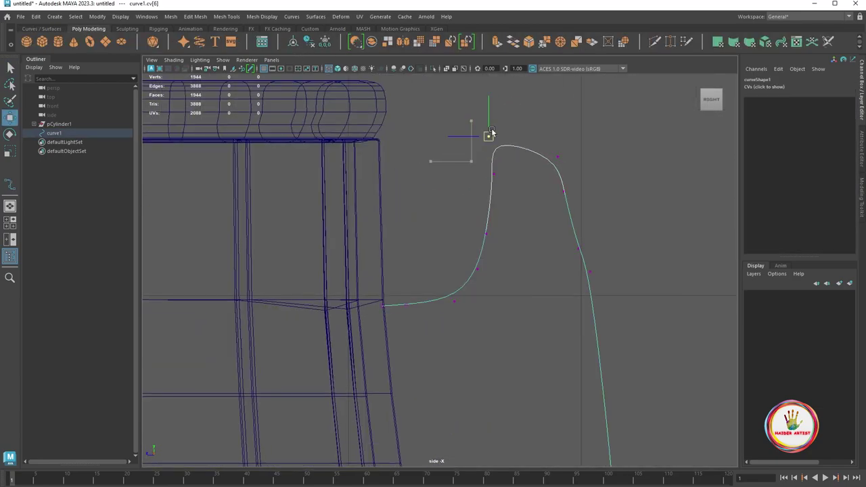
left_click_drag(485, 233, 481, 228)
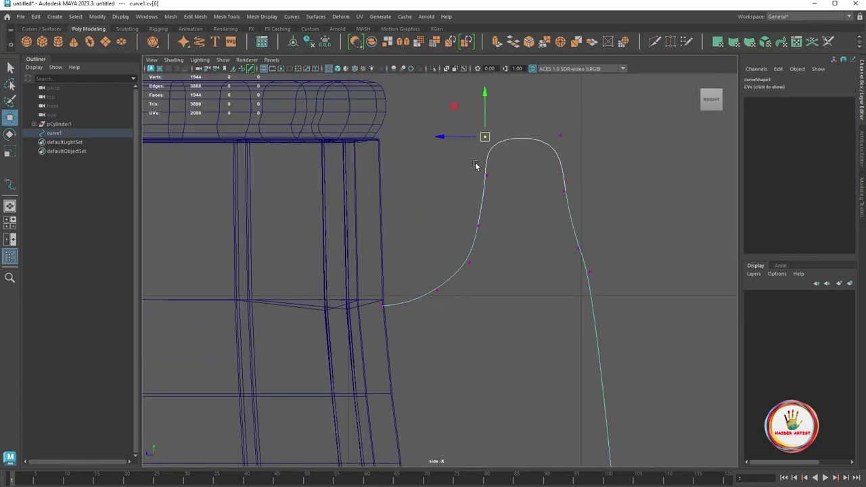
middle_click_drag(512, 170, 492, 157, "alt")
left_click_drag(524, 247, 541, 260)
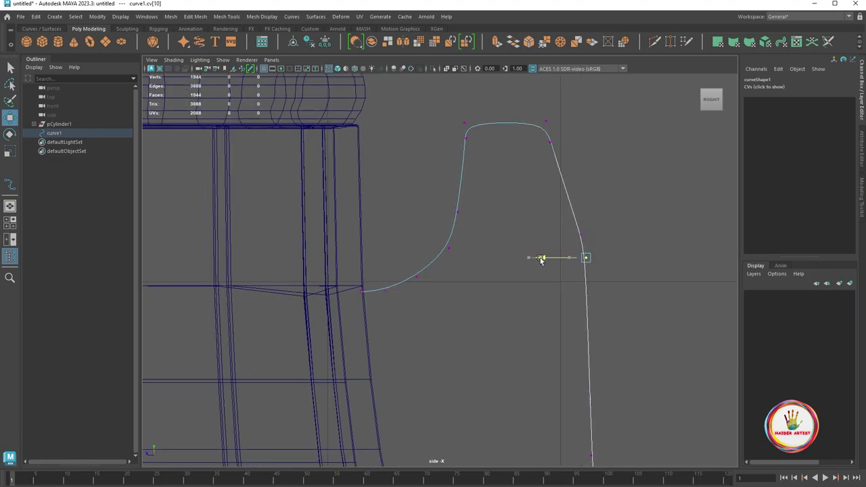
scroll(572, 328, "down", 5)
scroll(487, 189, "up", 5)
left_click(496, 318)
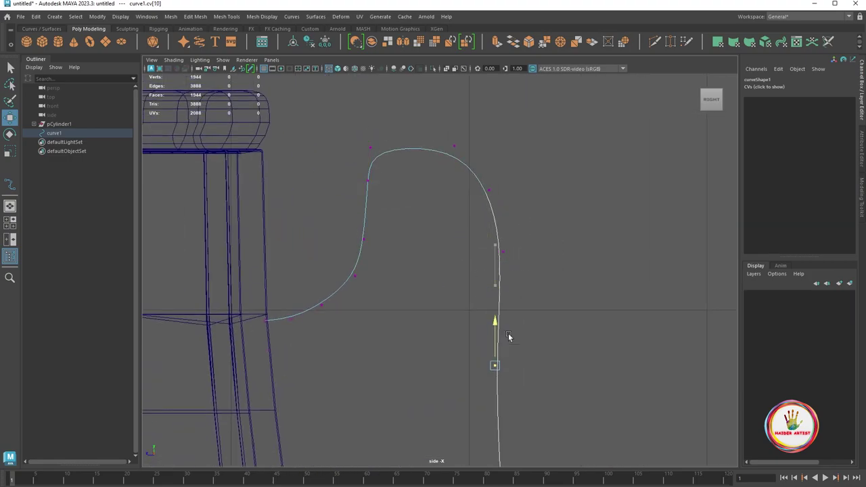
left_click_drag(496, 319, 523, 394)
Move the bottom control points toward the body and smooth the curve's lower bend
left_click(446, 188)
left_click(411, 144)
key("ctrl+z")
key("ctrl+z")
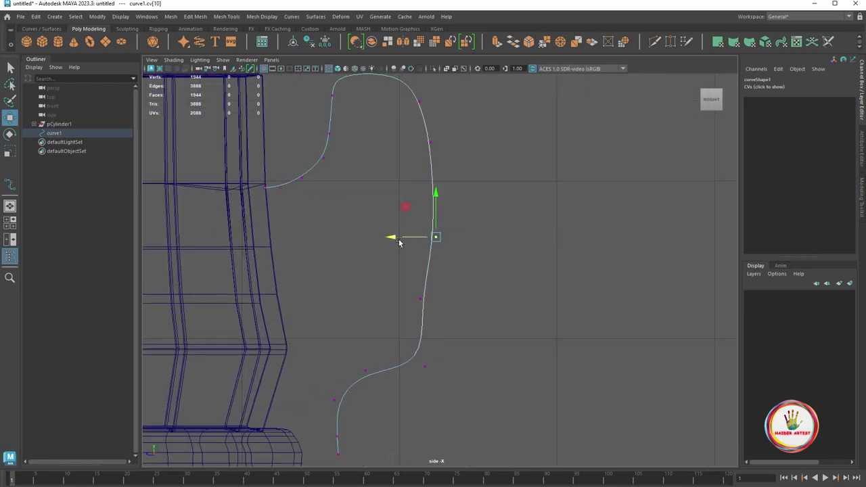
middle_click_drag(531, 297, 477, 240, "alt")
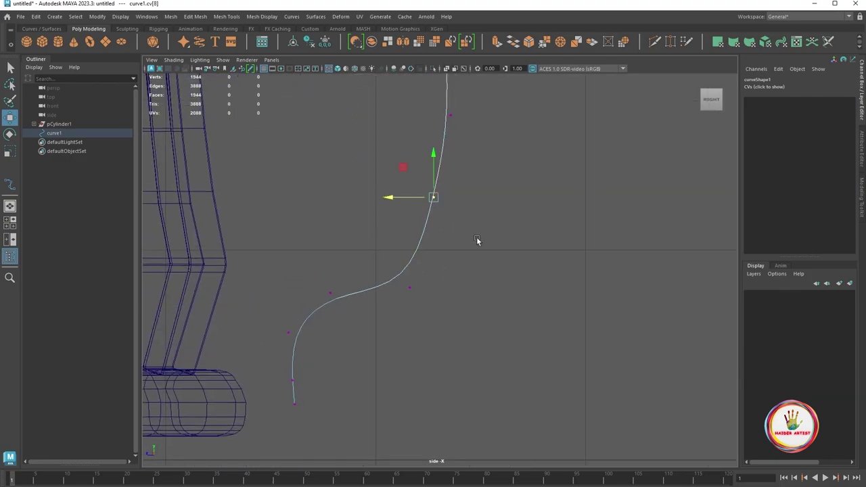
left_click(309, 348)
left_click_drag(309, 348, 303, 305)
scroll(468, 327, "up", 3)
scroll(468, 326, "up", 2)
left_click_drag(389, 316, 279, 330)
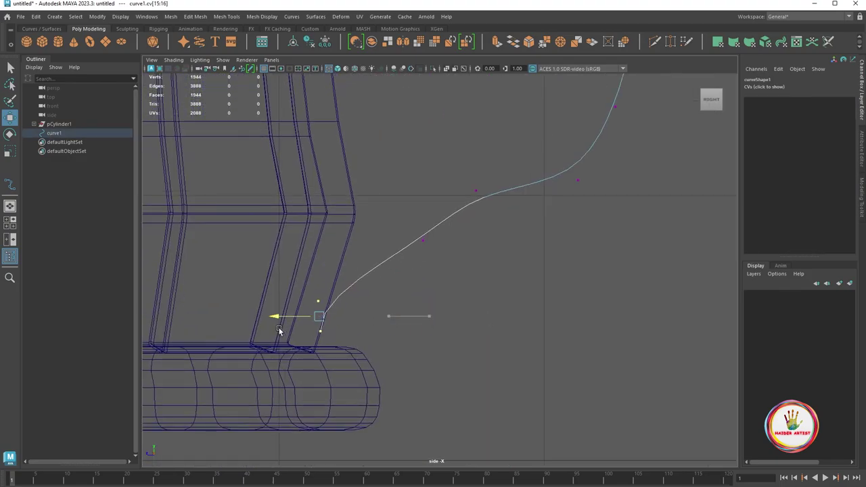
left_click(423, 240)
mouse_move(422, 240)
left_mouse_down()
mouse_move(487, 193)
mouse_move(410, 207)
left_mouse_up()
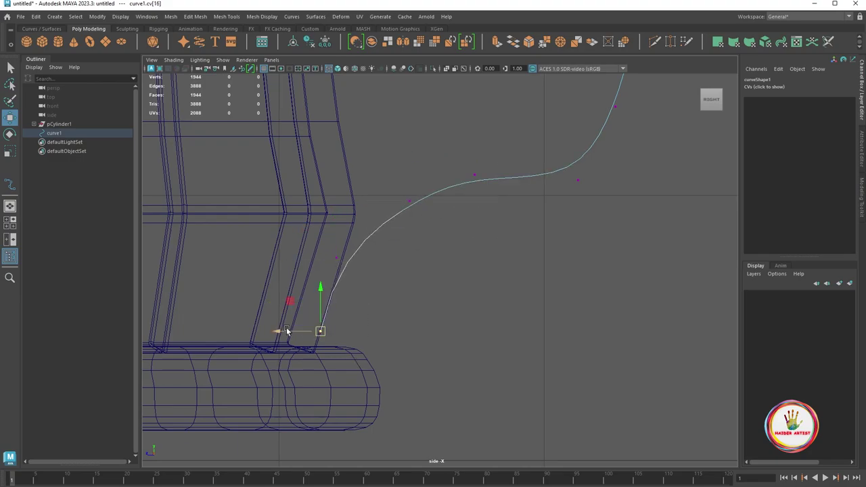
left_click(573, 151)
middle_click_drag(572, 151, 512, 230, "alt")
left_click(354, 294)
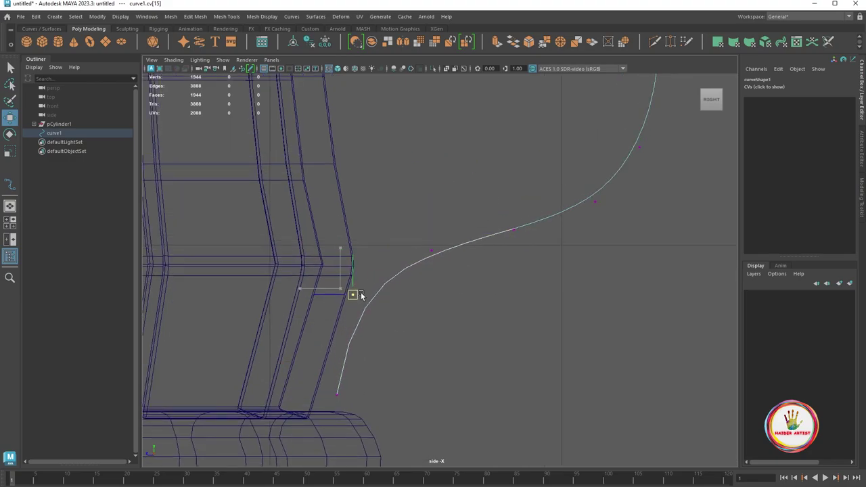
middle_click_drag(538, 266, 477, 322, "alt")
left_click_drag(457, 288, 454, 265)
Raise the handle's upper control points and reposition the lower bend points
scroll(433, 284, "up", 2)
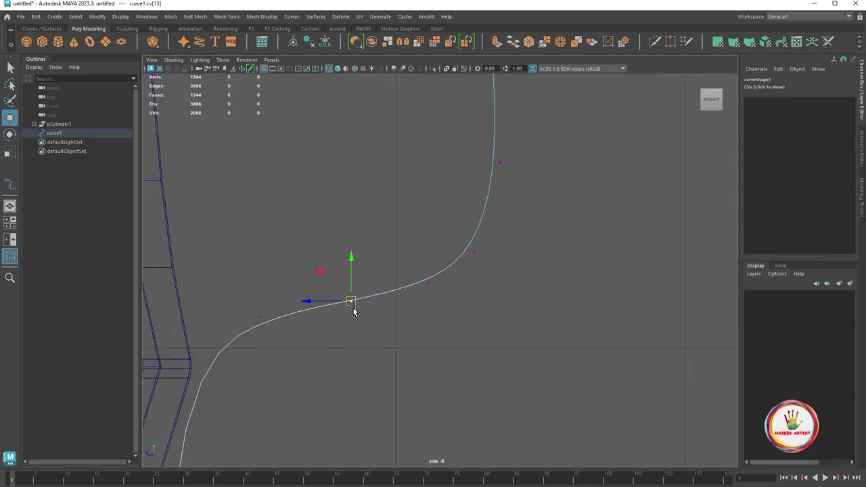
left_click(476, 229)
scroll(338, 305, "down", 2)
scroll(476, 294, "down", 2)
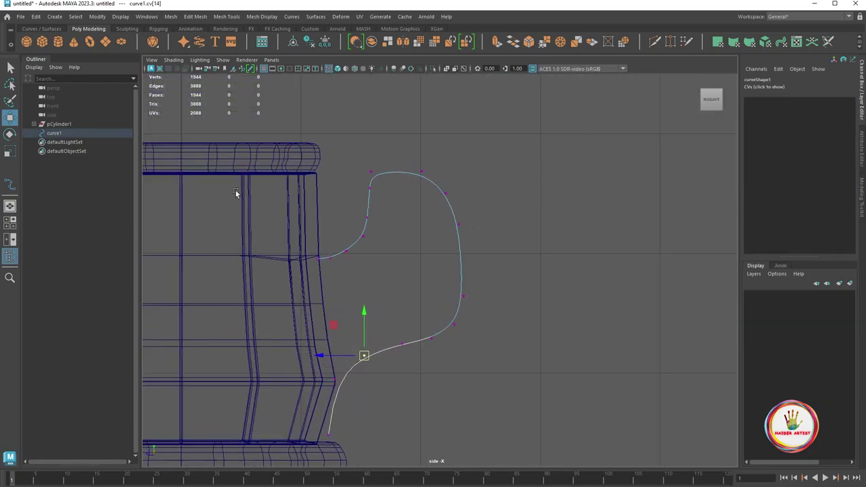
left_click_drag(236, 156, 470, 264)
left_click_drag(390, 178, 394, 129)
left_click(462, 181)
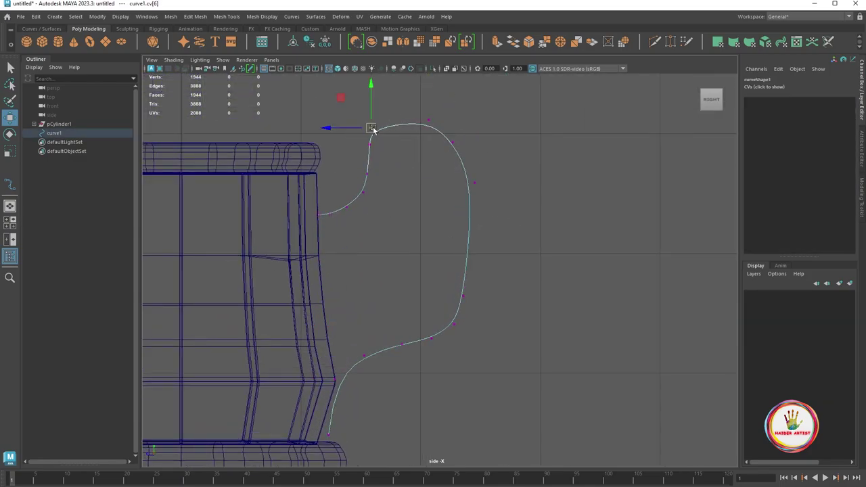
scroll(372, 130, "down", 3)
left_click_drag(420, 264, 450, 298)
scroll(284, 325, "up", 3)
scroll(390, 284, "down", 2)
scroll(362, 308, "up", 2)
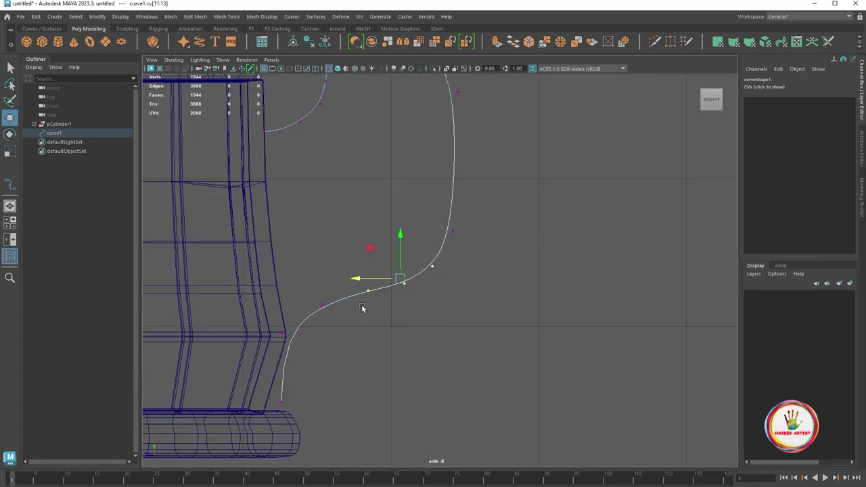
scroll(453, 266, "down", 3)
left_click_drag(446, 229, 287, 335)
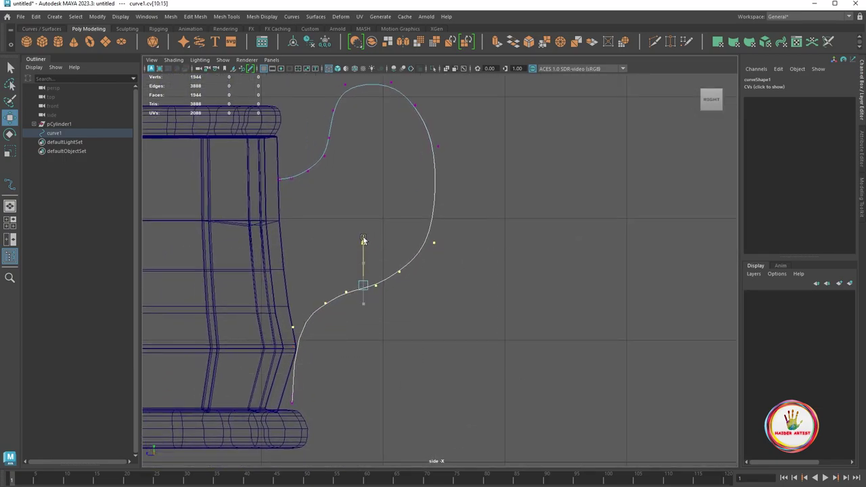
scroll(363, 242, "down", 3)
Check the reshaped handle curve from the perspective and side views
key("F8")
key("5")
mouse_move(543, 244)
left_mouse_down("alt")
mouse_move(585, 322)
mouse_move(598, 300)
left_mouse_up("alt")
key("space")
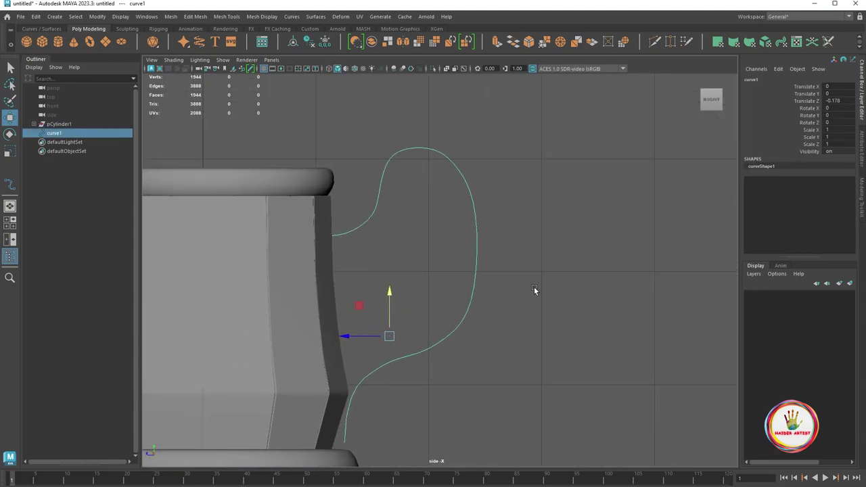
key("space")
key("space")
scroll(450, 262, "up", 5)
right_click_drag(450, 262, 446, 328)
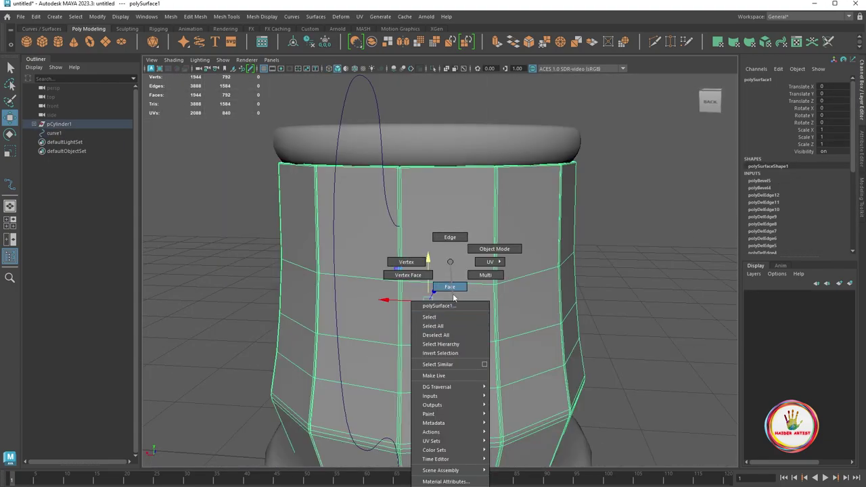
Select a front face on the mug body and extract it as a separate piece
left_click(466, 330)
left_click(481, 359)
right_click_drag(518, 309, 512, 466, "shift")
right_click_drag(461, 261, 572, 253)
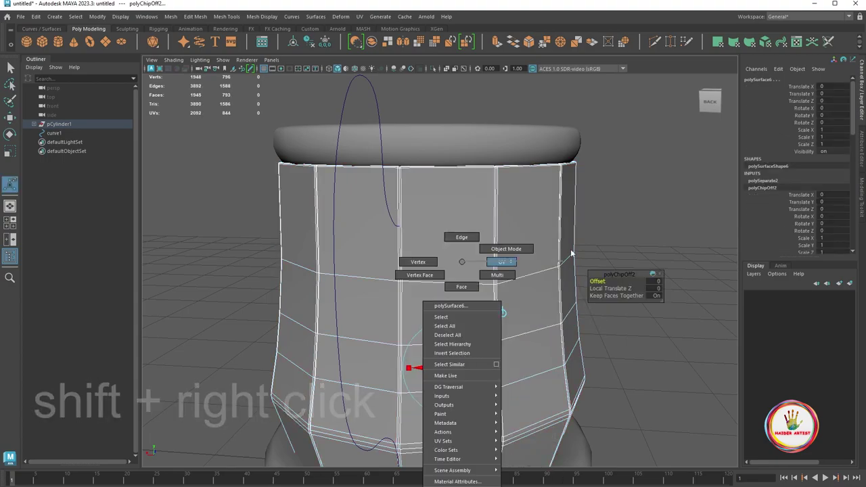
left_click(603, 211)
Select the extracted face and curve1, and isolate them in the view
scroll(443, 356, "down", 2)
left_click(447, 352)
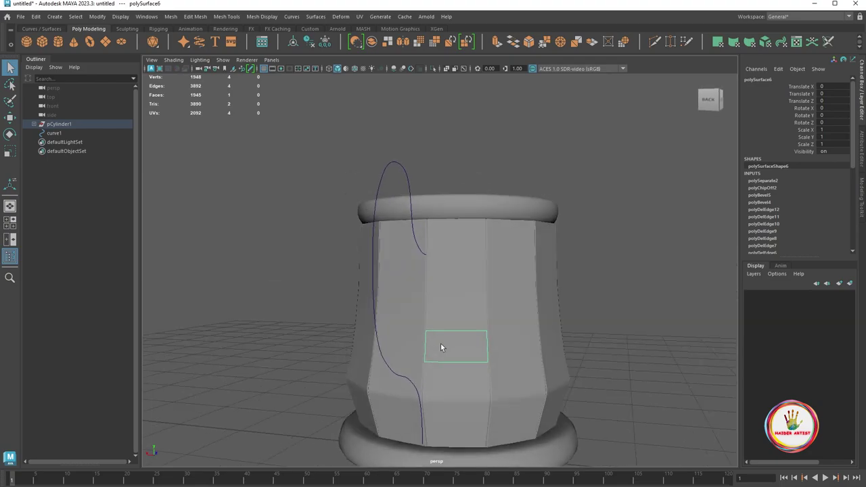
middle_click_drag(440, 347, 446, 350, "alt")
left_click(393, 369)
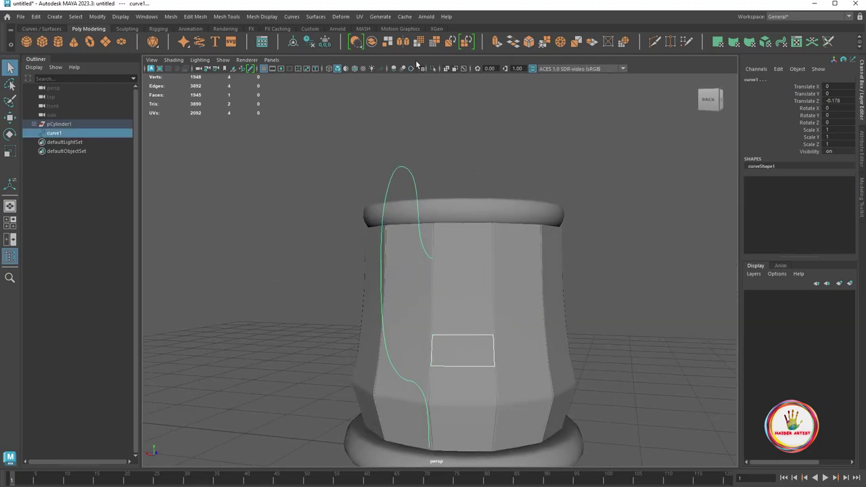
left_click(432, 67)
left_click(467, 319)
Set the flat face's height to zero and slide it to the curve's start
left_click(449, 336)
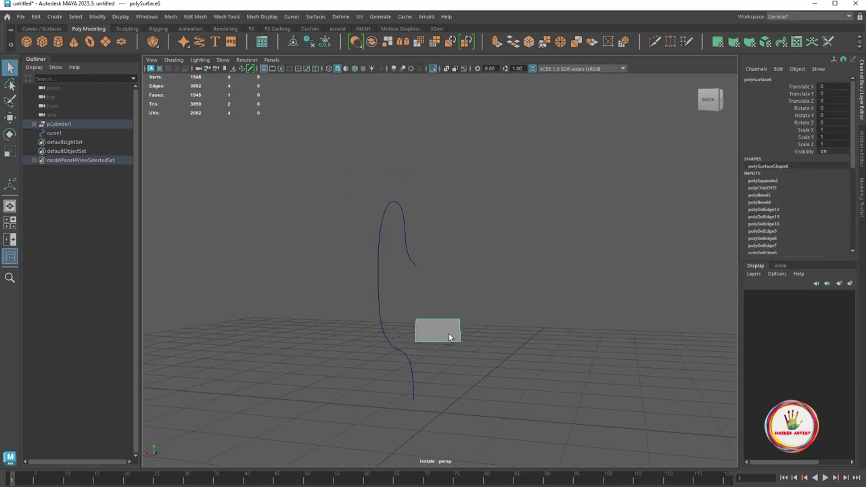
mouse_move(451, 280)
left_mouse_down()
mouse_move(451, 223)
mouse_move(483, 293)
mouse_move(368, 163)
left_mouse_up()
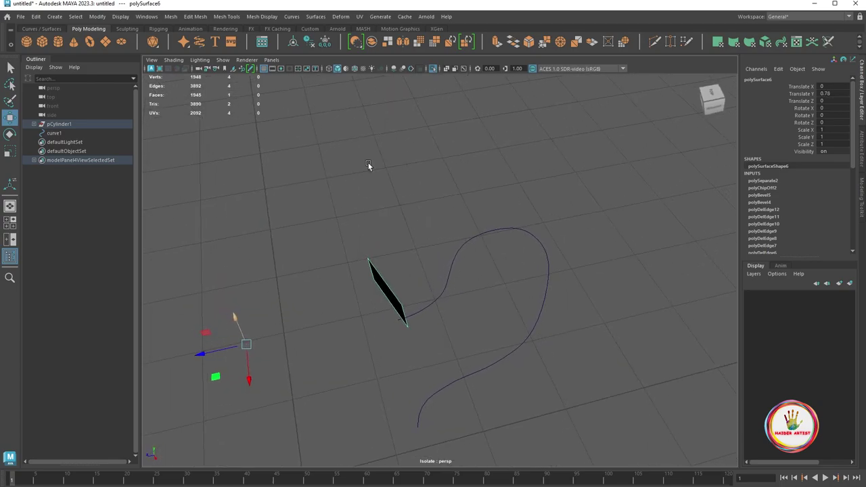
left_click(324, 42)
left_click(307, 42)
mouse_move(491, 287)
left_mouse_down("alt")
mouse_move(386, 257)
mouse_move(407, 264)
mouse_move(332, 269)
mouse_move(352, 269)
left_mouse_up("alt")
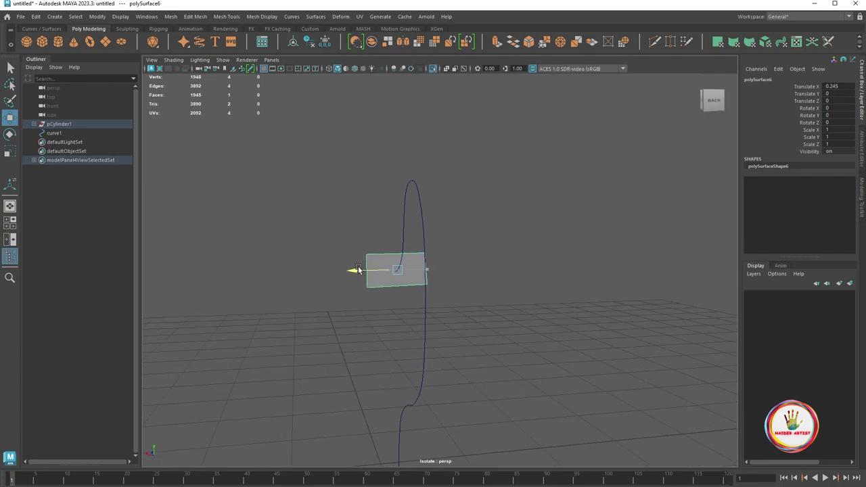
Rotate the face around Y so it follows the curve's direction
key("e")
left_click_drag(406, 257, 547, 313)
key("ctrl+z")
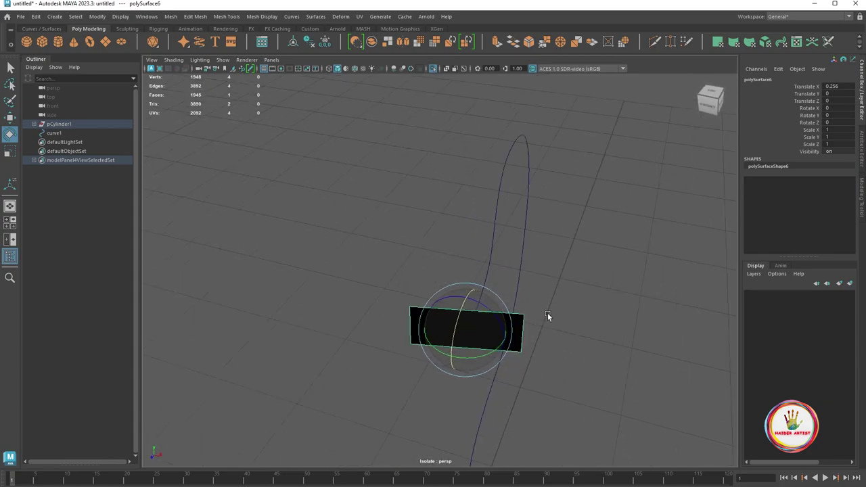
mouse_move(586, 350)
left_mouse_down("alt")
mouse_move(539, 348)
mouse_move(539, 367)
left_mouse_up("alt")
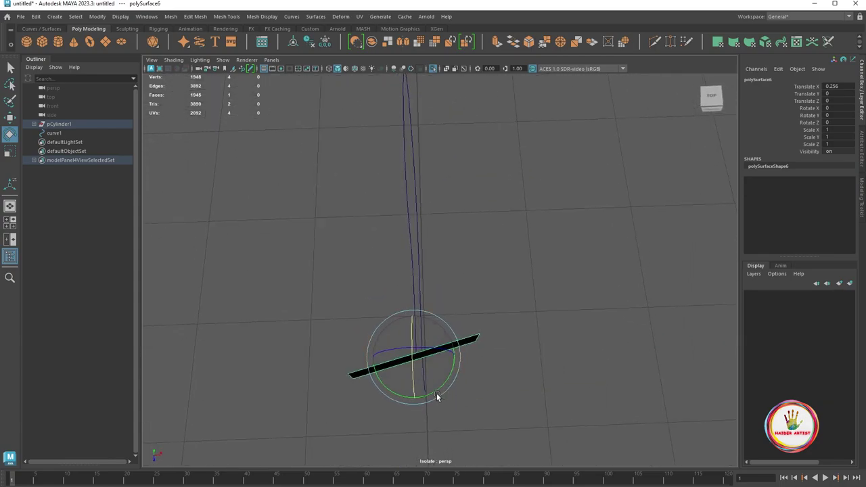
left_click_drag(436, 395, 421, 394)
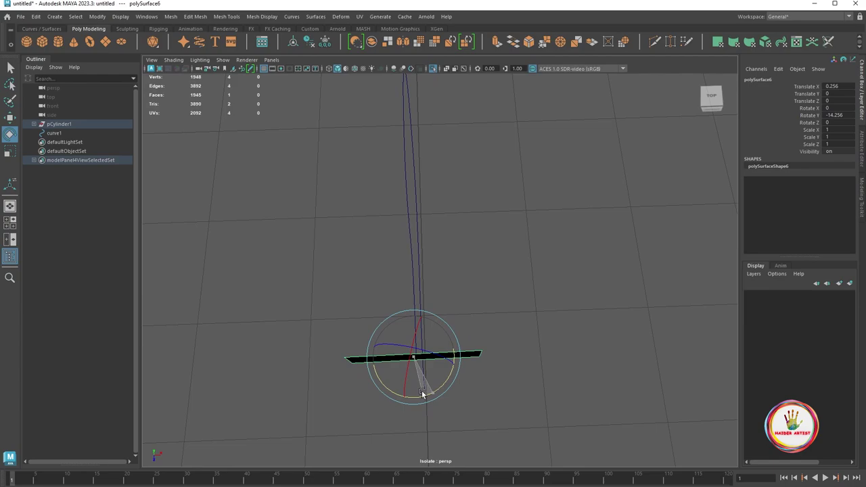
Narrow the face to scale X 0.522 and tilt it to line up with the curve
key("r")
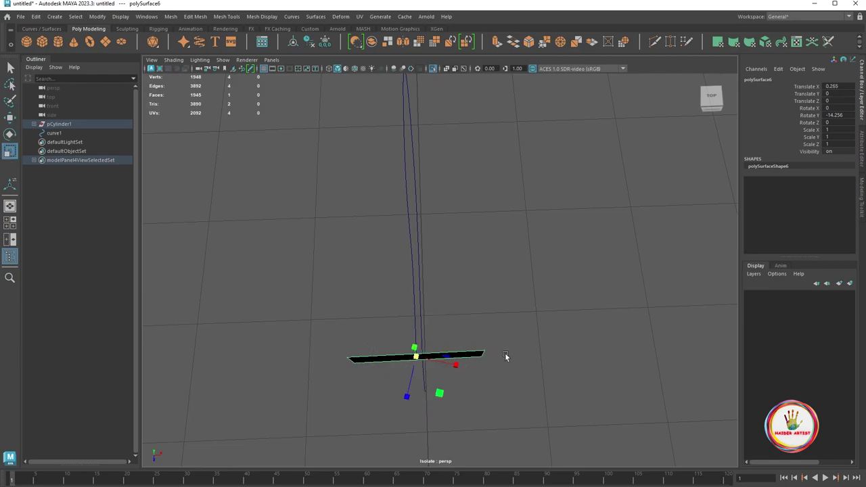
mouse_move(505, 353)
left_mouse_down("alt")
mouse_move(466, 290)
mouse_move(538, 291)
left_mouse_up("alt")
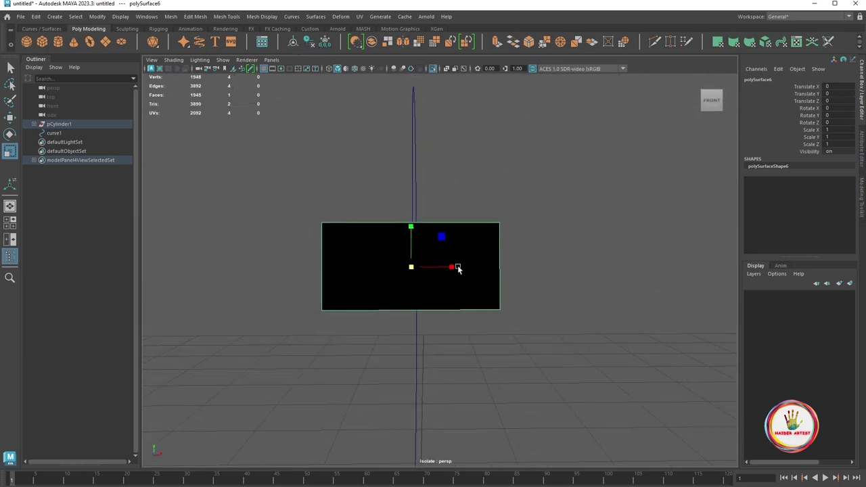
left_click_drag(457, 267, 432, 265)
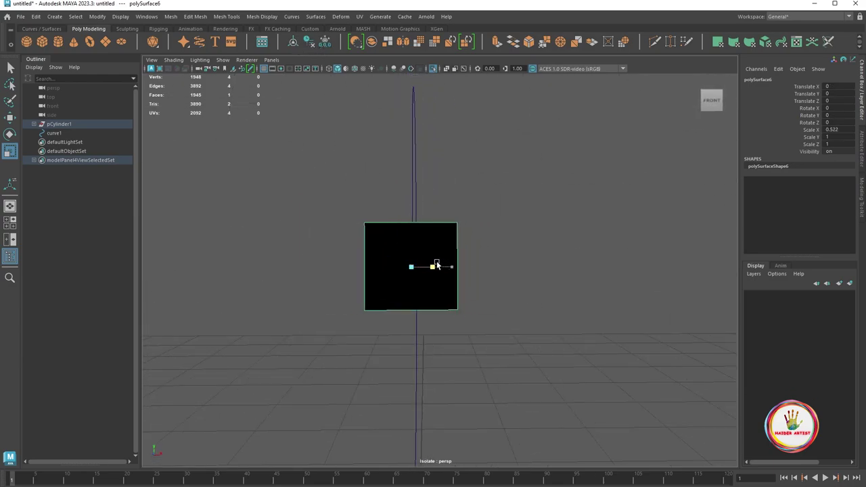
mouse_move(505, 251)
left_mouse_down("alt")
mouse_move(459, 253)
mouse_move(408, 273)
mouse_move(456, 274)
mouse_move(448, 253)
mouse_move(478, 267)
left_mouse_up("alt")
key("e")
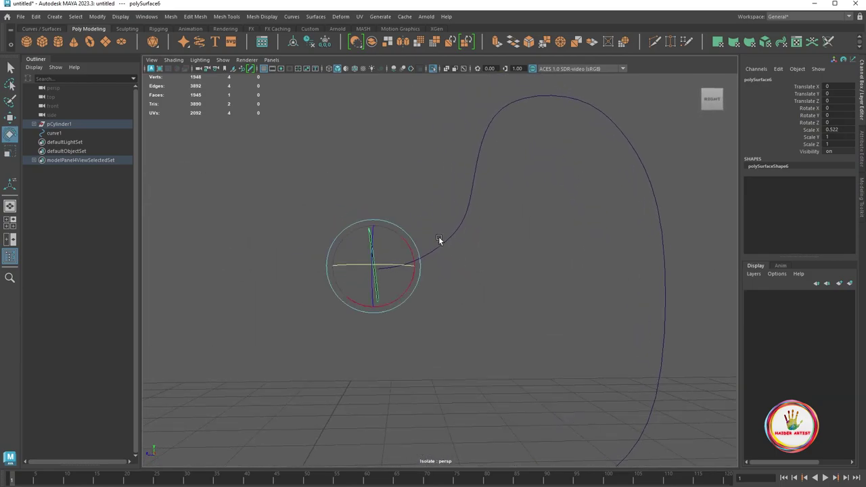
left_click_drag(416, 244, 424, 253)
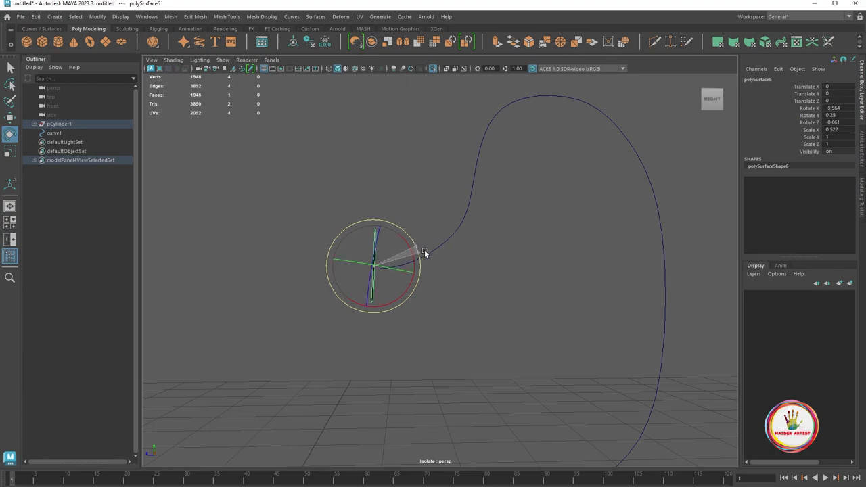
key("w")
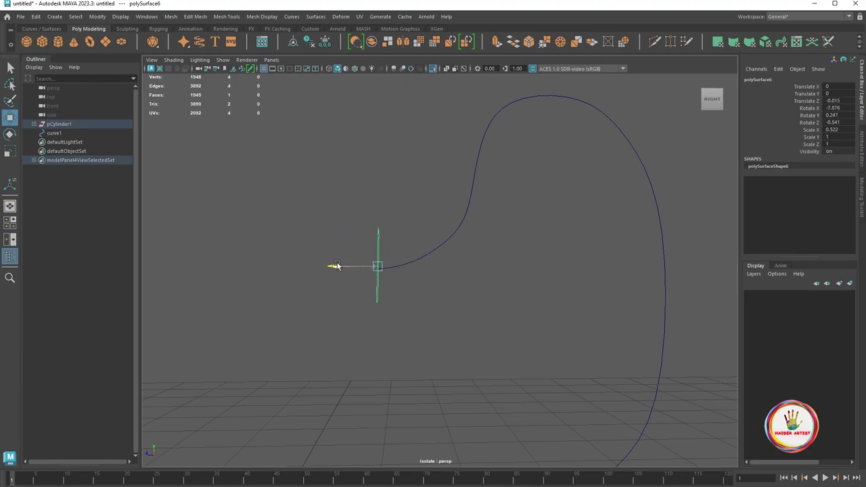
Select the plane's face and add curve1 to the selection
key("q")
left_click_drag(451, 259, 402, 241, "alt")
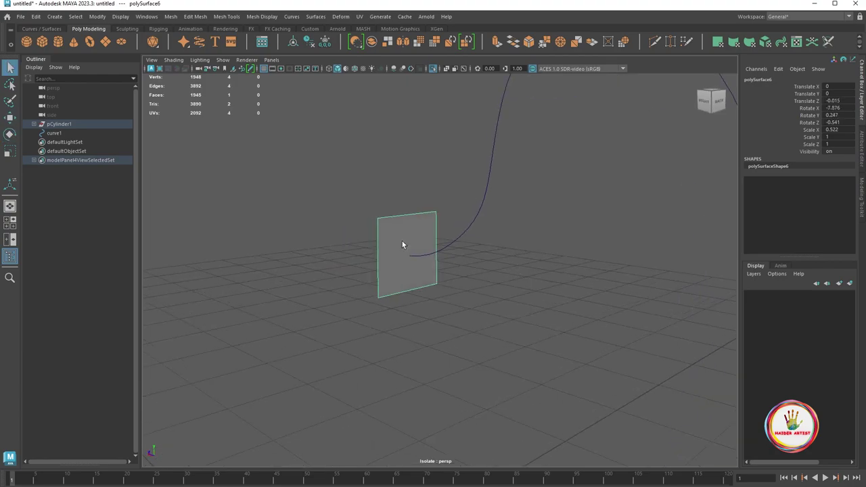
right_click_drag(401, 241, 412, 272)
left_click(412, 272)
left_click(478, 219, "shift")
scroll(519, 251, "down", 5)
Extrude the face along curve1, adjusting Offset and setting Divisions to 25
left_click_drag(520, 251, 543, 282, "alt")
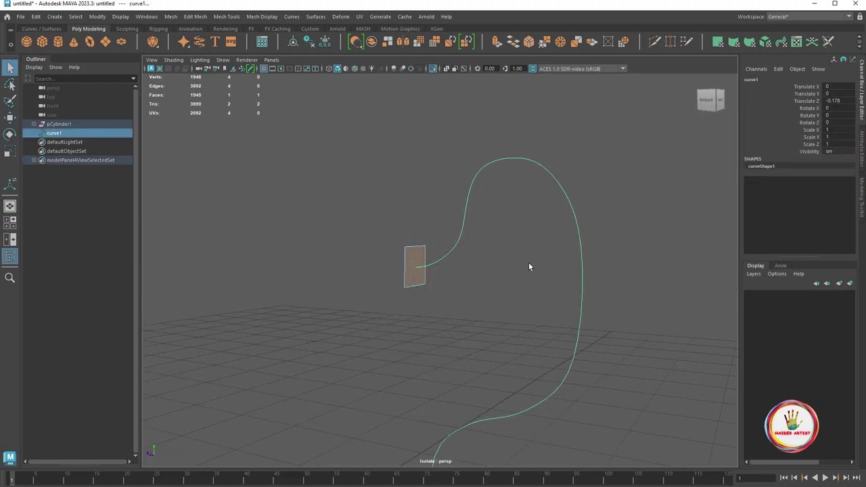
key("ctrl+e")
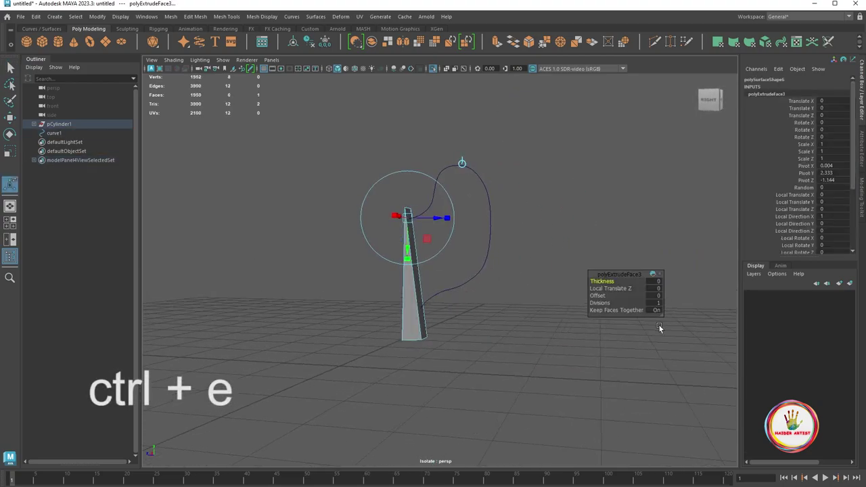
left_click(597, 295)
mouse_move(628, 296)
left_mouse_down()
mouse_move(643, 295)
mouse_move(616, 297)
left_mouse_up()
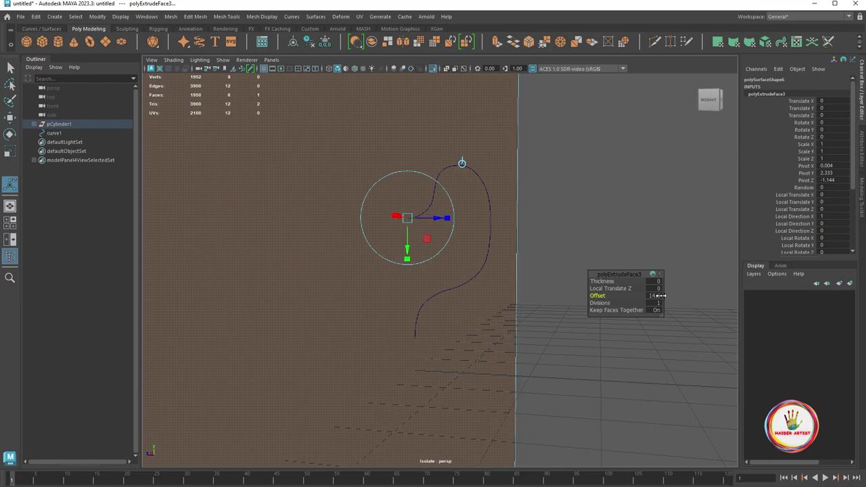
left_click(599, 302)
mouse_move(668, 311)
left_mouse_down()
mouse_move(537, 336)
mouse_move(546, 338)
mouse_move(517, 331)
mouse_move(517, 338)
mouse_move(534, 315)
mouse_move(532, 295)
mouse_move(512, 286)
mouse_move(574, 292)
mouse_move(545, 297)
mouse_move(484, 170)
left_mouse_up()
Return the new handle mesh to object mode
scroll(484, 170, "up", 3)
scroll(468, 131, "down", 3)
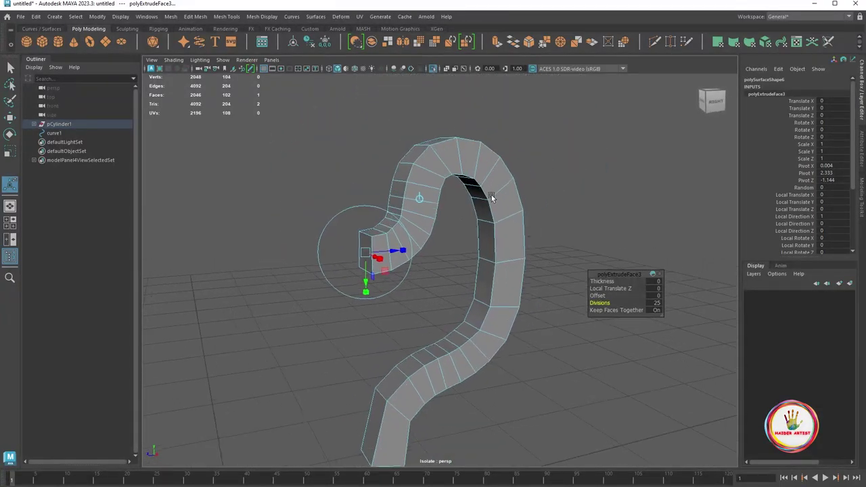
right_click(450, 214)
left_click(505, 196)
Select the new handle tube and isolate it, orbiting to view it from above
left_click(501, 222)
left_click(439, 71)
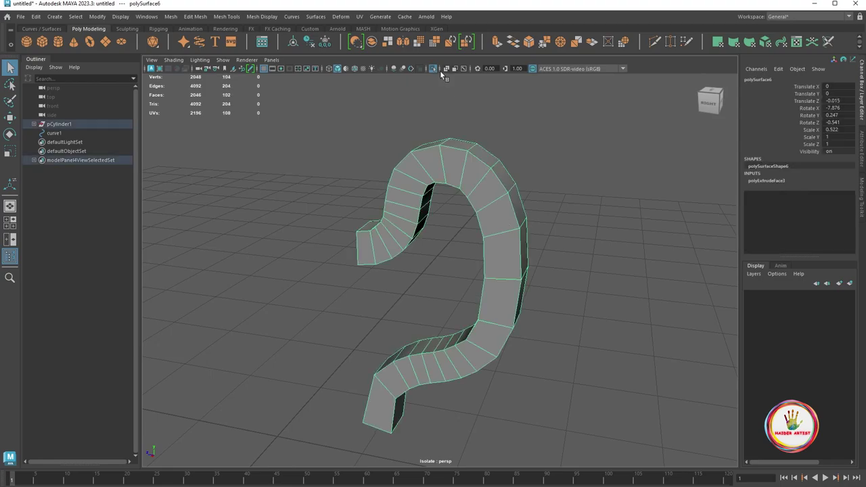
left_click(433, 70)
left_click_drag(493, 156, 524, 162, "alt")
mouse_move(502, 168)
left_mouse_down("alt")
mouse_move(523, 248)
mouse_move(502, 287)
mouse_move(486, 277)
mouse_move(499, 228)
mouse_move(481, 261)
left_mouse_up("alt")
scroll(482, 261, "up", 3)
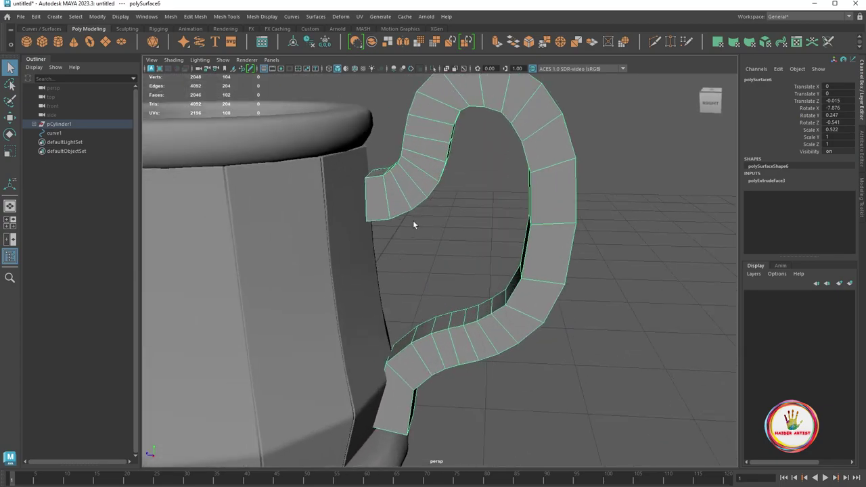
mouse_move(413, 220)
left_mouse_down("alt")
mouse_move(394, 194)
mouse_move(425, 72)
left_mouse_up("alt")
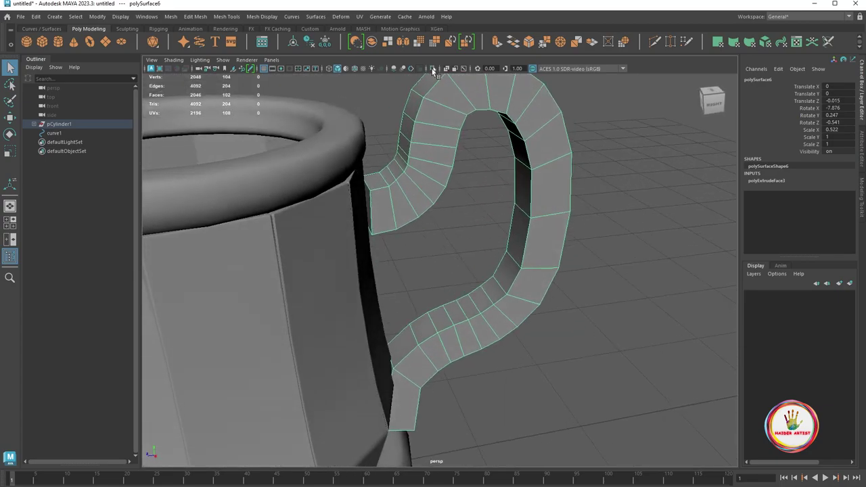
left_click(433, 68)
left_click_drag(427, 187, 401, 126, "alt")
Delete the end cap face of the handle tube
right_click_drag(400, 125, 399, 143)
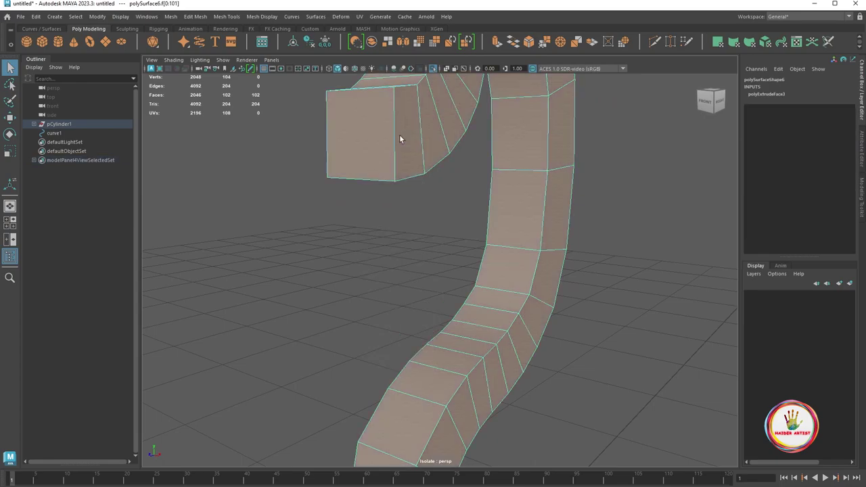
left_click(399, 139)
mouse_move(395, 129)
left_mouse_down("alt")
mouse_move(410, 226)
mouse_move(424, 242)
left_mouse_up("alt")
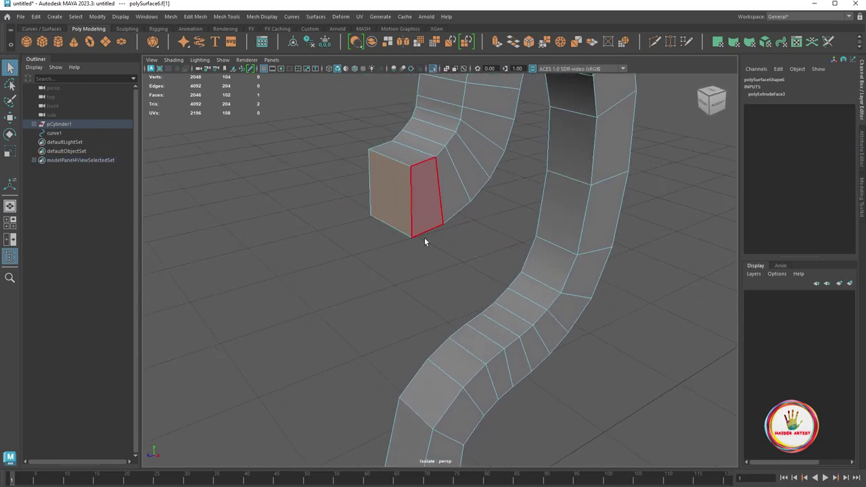
key("Delete")
Select the two faces at the tube's open end and extrude them further out
left_click(432, 203)
mouse_move(432, 203)
left_mouse_down("alt")
mouse_move(434, 266)
mouse_move(434, 234)
mouse_move(489, 236)
mouse_move(558, 274)
mouse_move(509, 238)
left_mouse_up("alt")
left_click(514, 187)
left_click(516, 233, "shift")
mouse_move(521, 203)
left_mouse_down("alt")
mouse_move(526, 267)
mouse_move(508, 296)
mouse_move(476, 315)
mouse_move(540, 333)
left_mouse_up("alt")
key("ctrl+e")
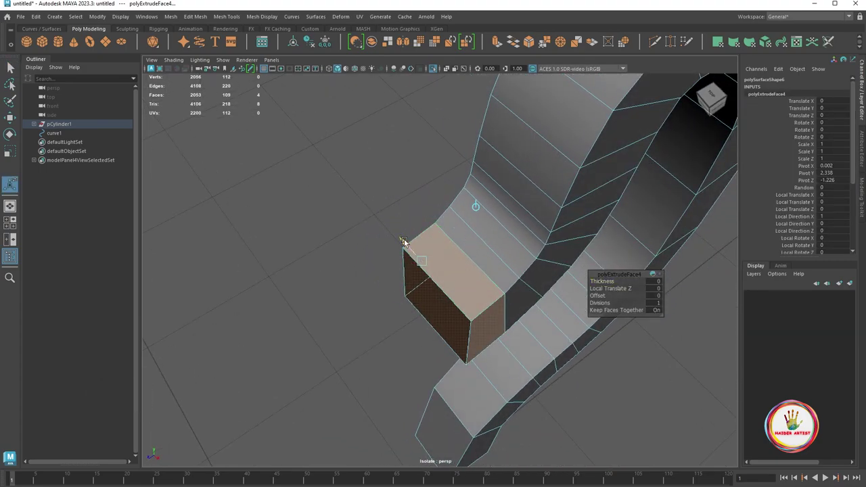
mouse_move(392, 232)
left_mouse_down()
mouse_move(366, 218)
mouse_move(497, 229)
mouse_move(508, 193)
left_mouse_up()
Delete the front face to leave an opening, then show the mug body again
left_click(371, 224)
key("Delete")
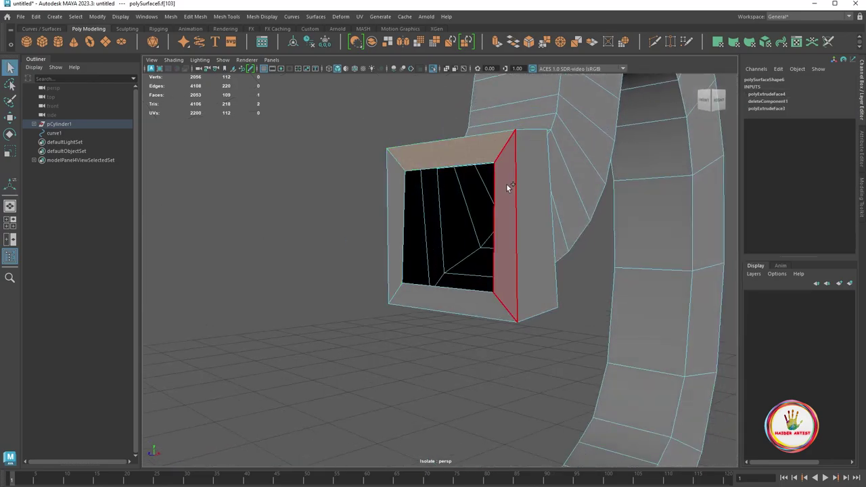
mouse_move(491, 322)
left_mouse_down("alt")
mouse_move(576, 282)
mouse_move(511, 280)
mouse_move(480, 124)
left_mouse_up("alt")
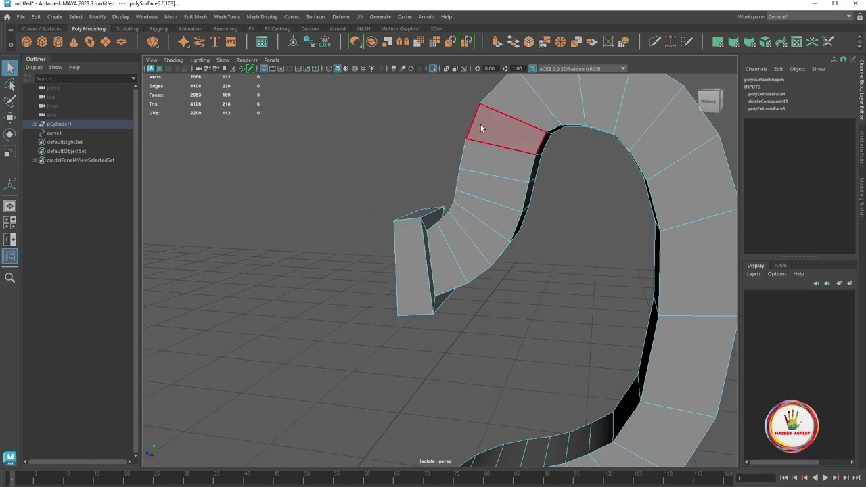
left_click(432, 68)
left_click_drag(495, 263, 504, 272, "alt")
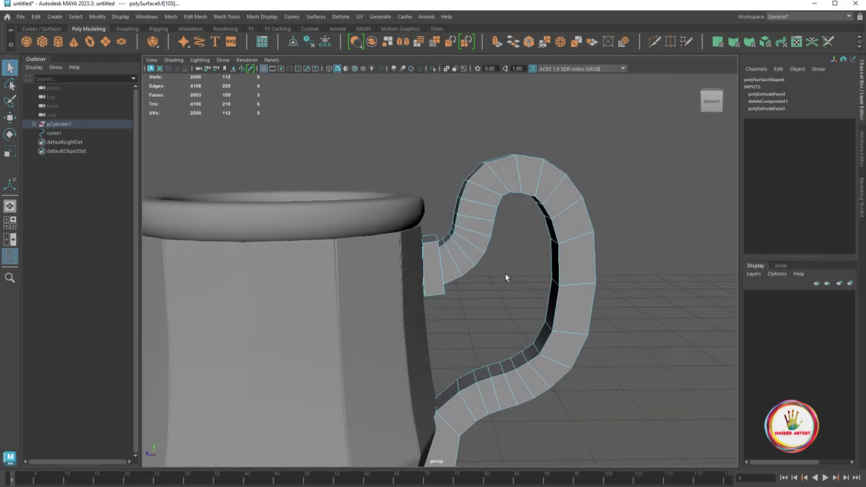
Extrude the handle's upper-end face and weld it onto the mug body
key("ctrl+e")
key("f")
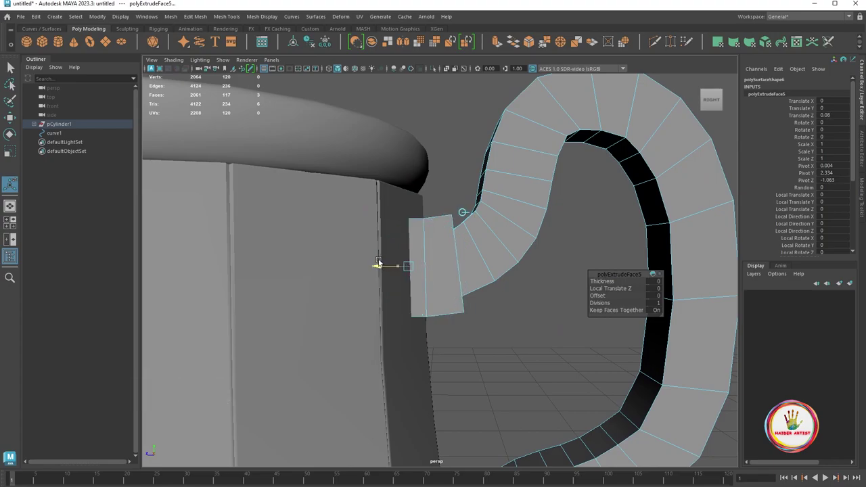
left_click_drag(443, 233, 473, 267, "alt")
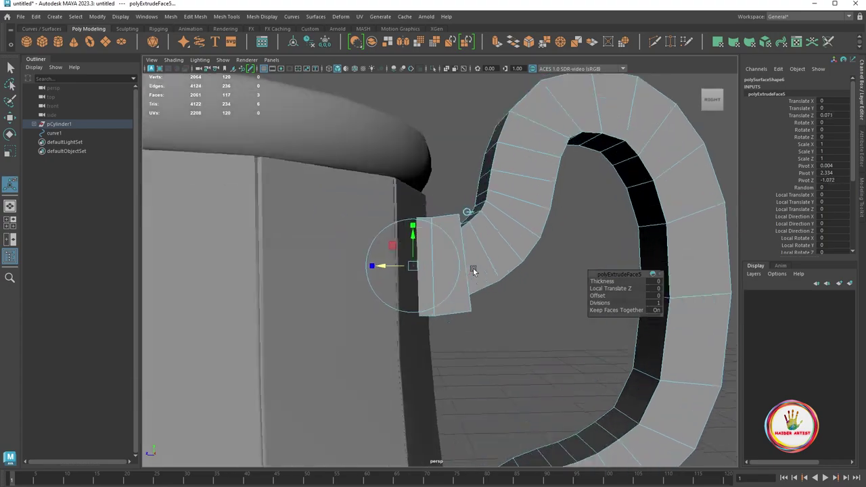
right_click_drag(402, 257, 390, 191, "shift")
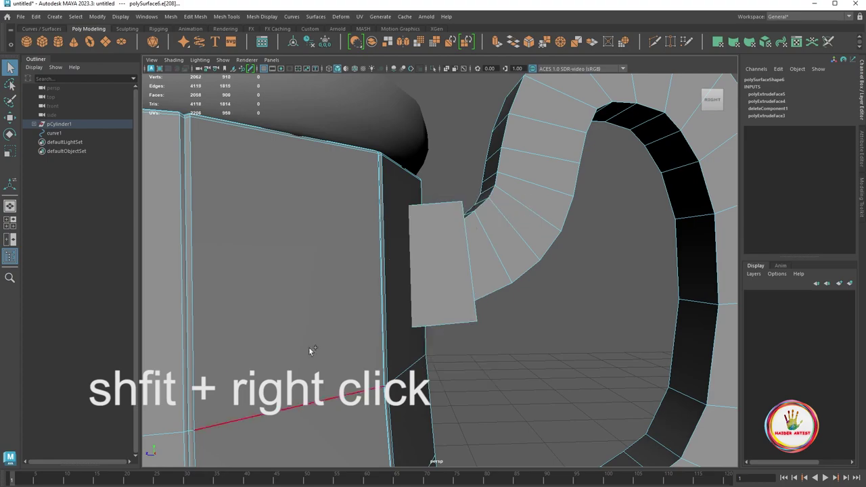
right_click_drag(406, 264, 454, 249, "shift")
left_click_drag(572, 333, 525, 332, "alt")
From a side view, select a vertex at the handle's lower end
scroll(525, 332, "down", 3)
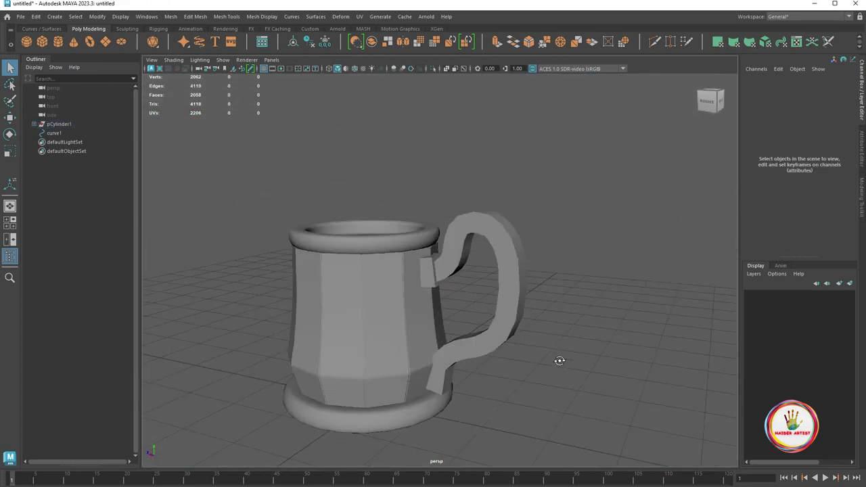
left_click_drag(557, 359, 560, 311, "alt")
scroll(556, 336, "up", 3)
scroll(540, 348, "up", 3)
scroll(539, 347, "down", 3)
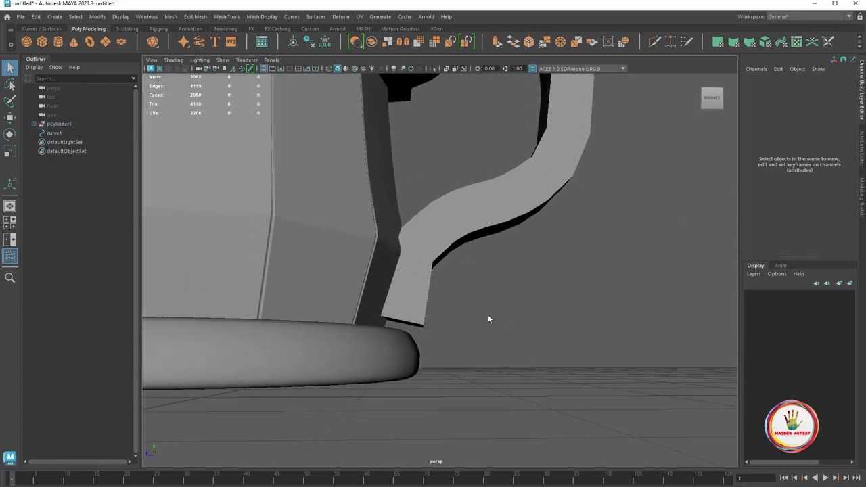
right_click_drag(488, 314, 448, 329)
left_click(448, 330)
scroll(447, 327, "down", 2)
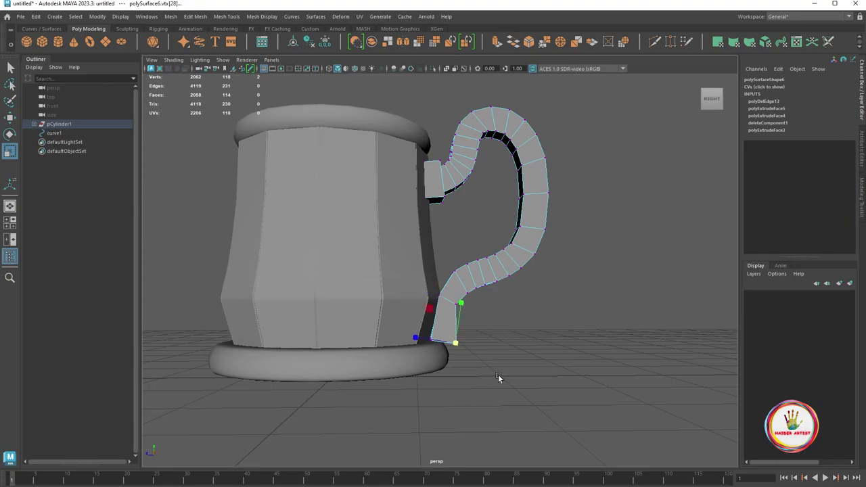
Add an edge loop near the handle's lower end, viewed from the back of the mug base
scroll(497, 368, "up", 3)
scroll(487, 363, "down", 1)
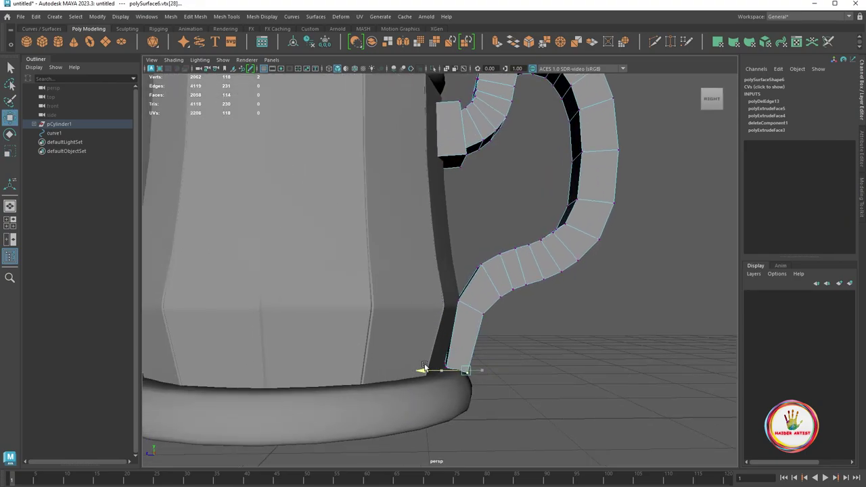
scroll(475, 335, "down", 3)
left_click_drag(501, 339, 451, 341, "alt")
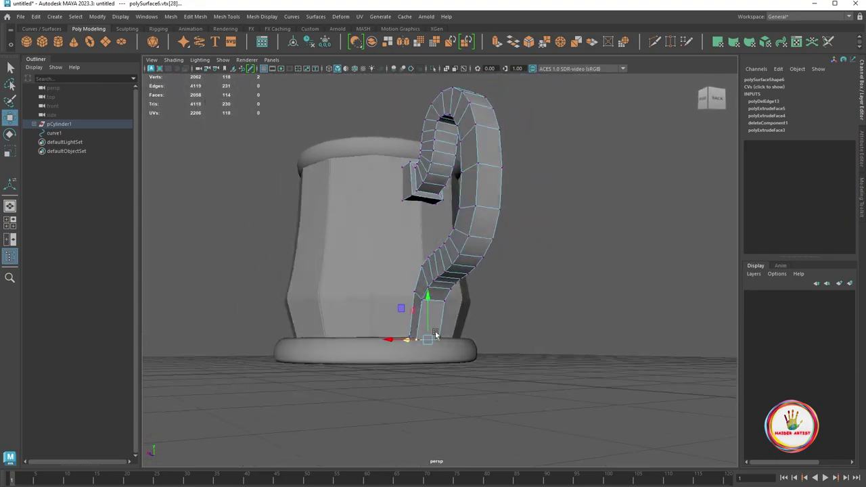
scroll(452, 341, "up", 3)
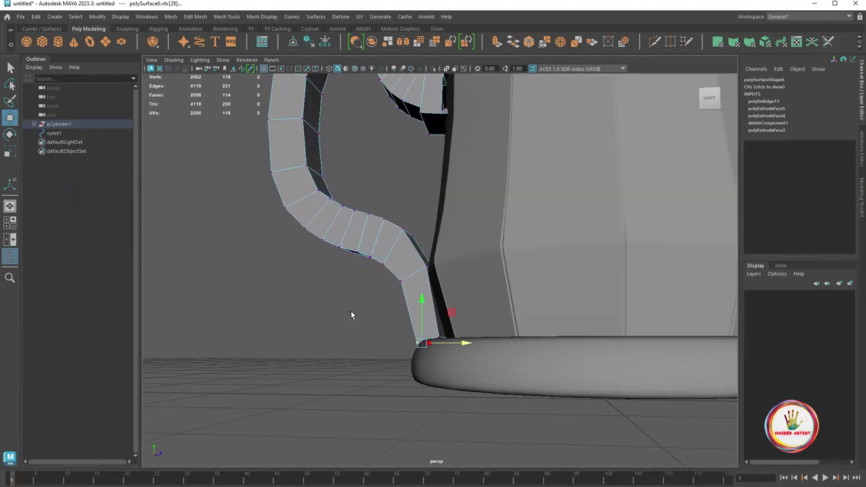
mouse_move(447, 381)
left_mouse_down("alt")
mouse_move(468, 385)
mouse_move(462, 370)
left_mouse_up("alt")
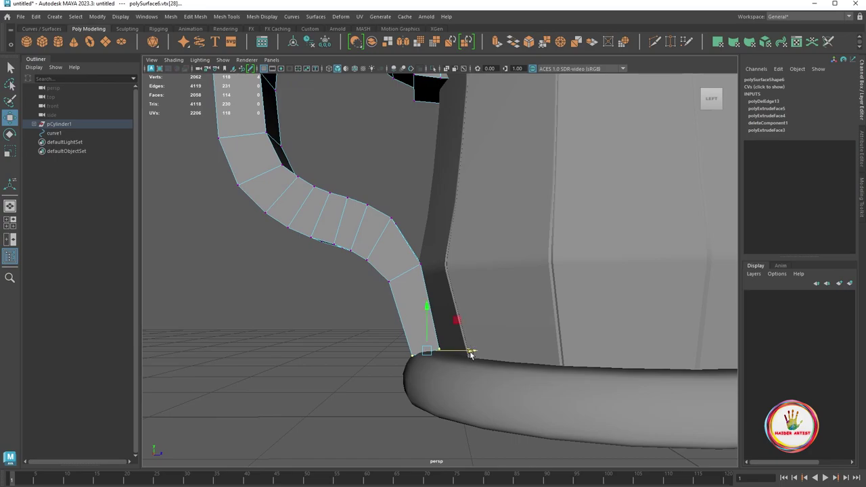
scroll(472, 354, "down", 3)
mouse_move(509, 378)
left_mouse_down("alt")
mouse_move(514, 359)
mouse_move(542, 371)
mouse_move(478, 330)
mouse_move(516, 332)
mouse_move(470, 309)
left_mouse_up("alt")
mouse_move(449, 270)
right_mouse_down("ctrl")
mouse_move(438, 333)
mouse_move(406, 309)
right_mouse_up("ctrl")
mouse_move(406, 309)
left_mouse_down("alt")
mouse_move(505, 360)
mouse_move(460, 313)
mouse_move(469, 332)
left_mouse_up("alt")
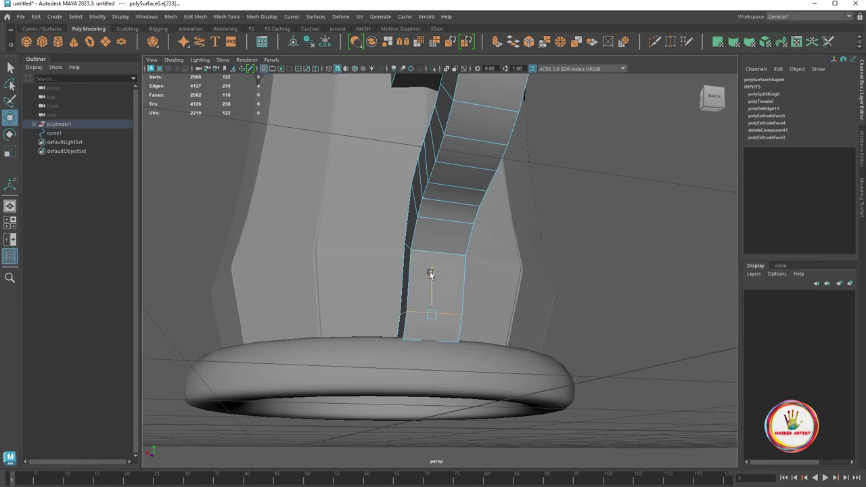
Select two lower faces of the handle and extrude them into a foot
mouse_move(430, 273)
left_mouse_down("alt")
mouse_move(464, 348)
mouse_move(528, 333)
mouse_move(532, 306)
mouse_move(454, 320)
mouse_move(549, 341)
mouse_move(514, 319)
mouse_move(508, 339)
mouse_move(464, 303)
left_mouse_up("alt")
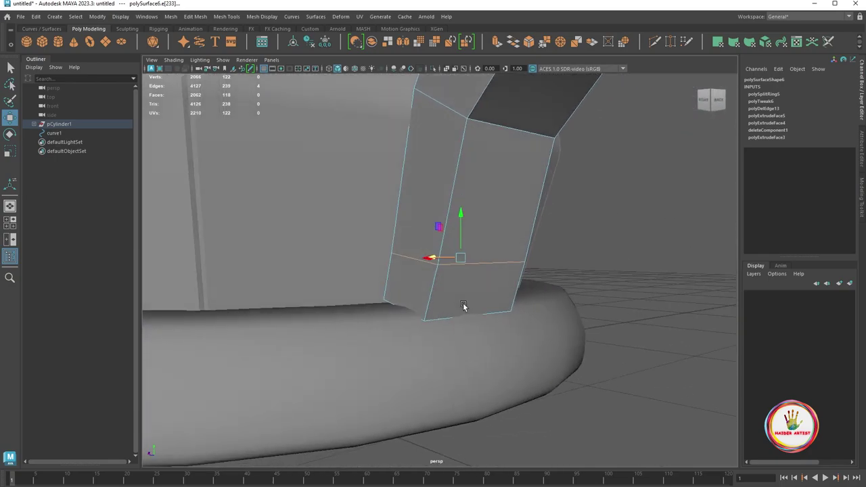
right_click_drag(443, 257, 409, 267)
left_click(417, 288)
left_click_drag(496, 322, 434, 305, "alt")
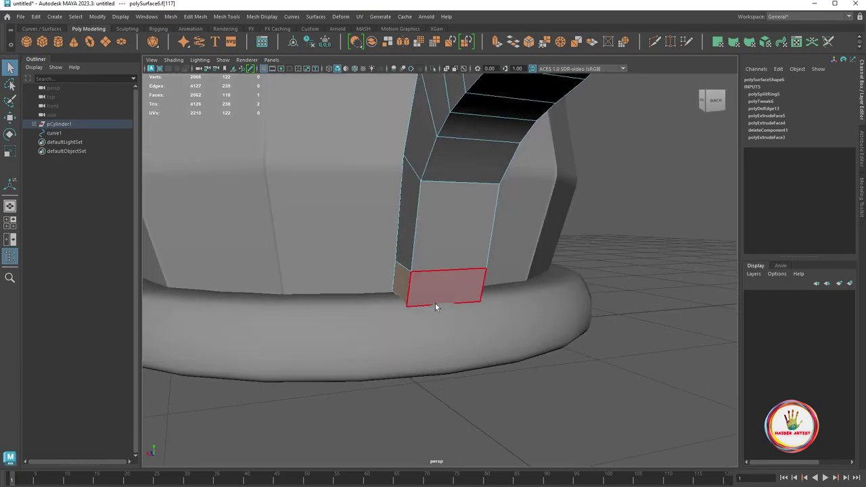
mouse_move(515, 308)
left_mouse_down("alt")
mouse_move(443, 286)
mouse_move(481, 305)
mouse_move(500, 334)
mouse_move(497, 353)
mouse_move(493, 341)
mouse_move(535, 313)
mouse_move(530, 326)
mouse_move(462, 323)
mouse_move(473, 326)
left_mouse_up("alt")
left_click(442, 286, "shift")
key("ctrl+e")
Reselect the handle and frame its upper-end block from a high three-quarter view
key("F8")
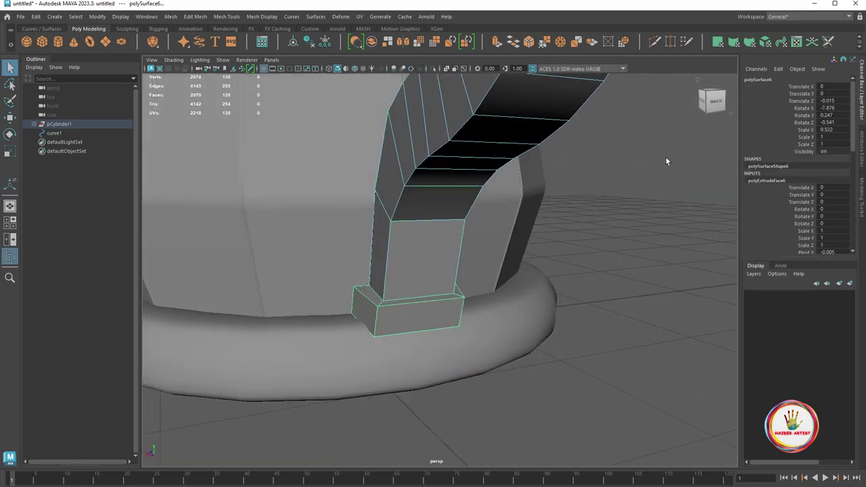
left_click(572, 317)
scroll(572, 317, "down", 5)
mouse_move(572, 317)
left_mouse_down("alt")
mouse_move(487, 277)
mouse_move(486, 345)
left_mouse_up("alt")
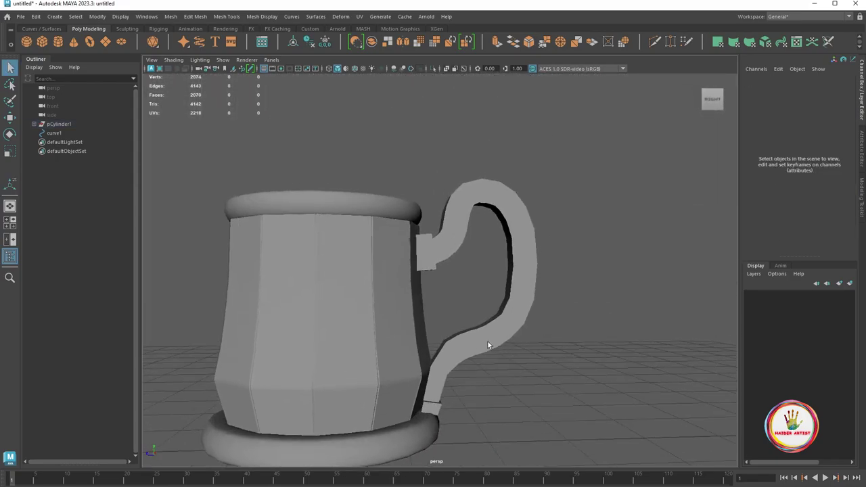
left_click(502, 326)
key("f")
left_click_drag(546, 315, 535, 321, "alt")
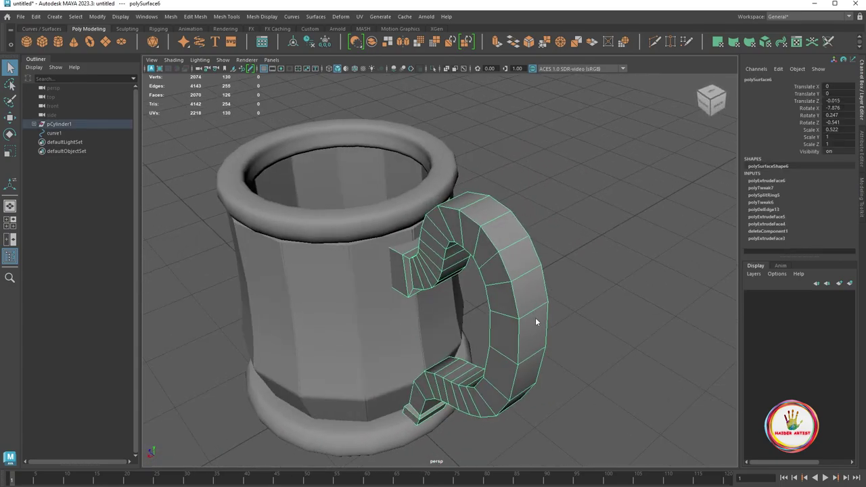
scroll(535, 321, "up", 3)
right_click_drag(510, 244, 510, 219)
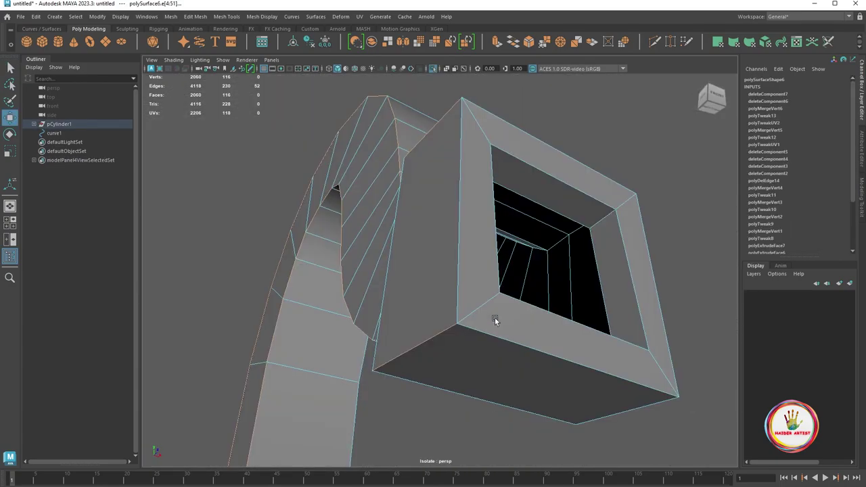
Delete the top, left, bottom and right frame faces of the end block
right_click_drag(469, 261, 476, 287)
left_click(534, 149)
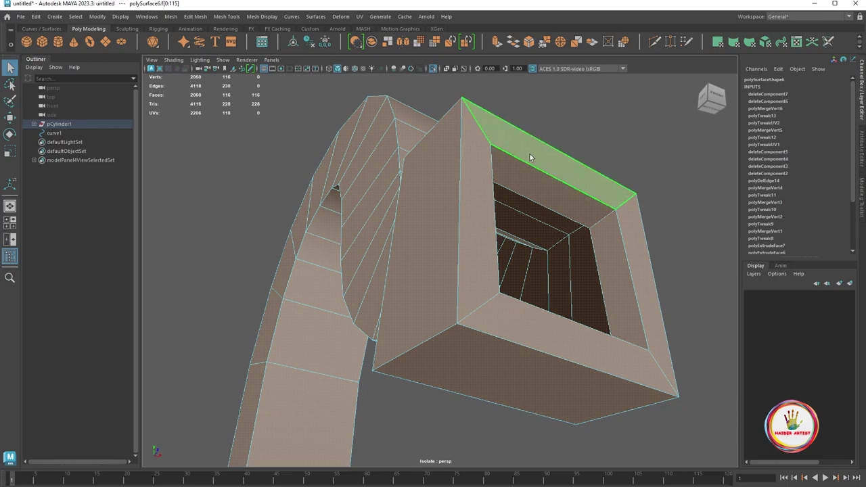
left_click(493, 223, "shift")
left_click(507, 322, "shift")
left_click(645, 325, "shift")
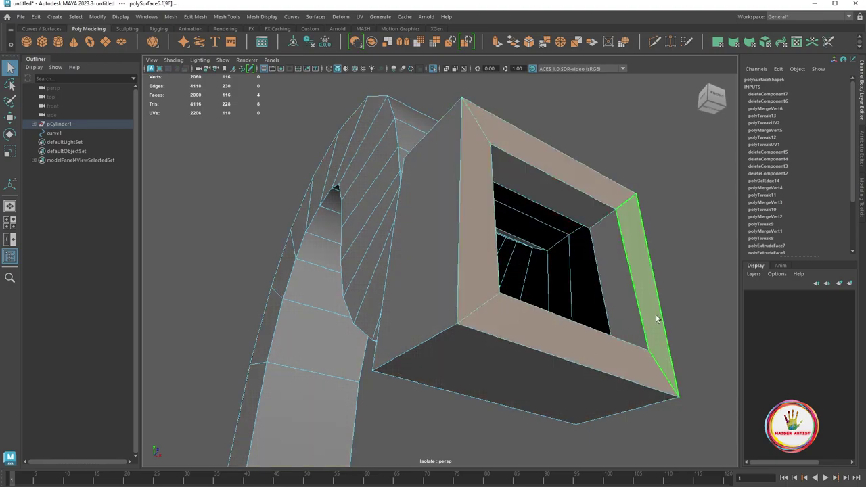
left_click_drag(656, 319, 647, 329, "alt")
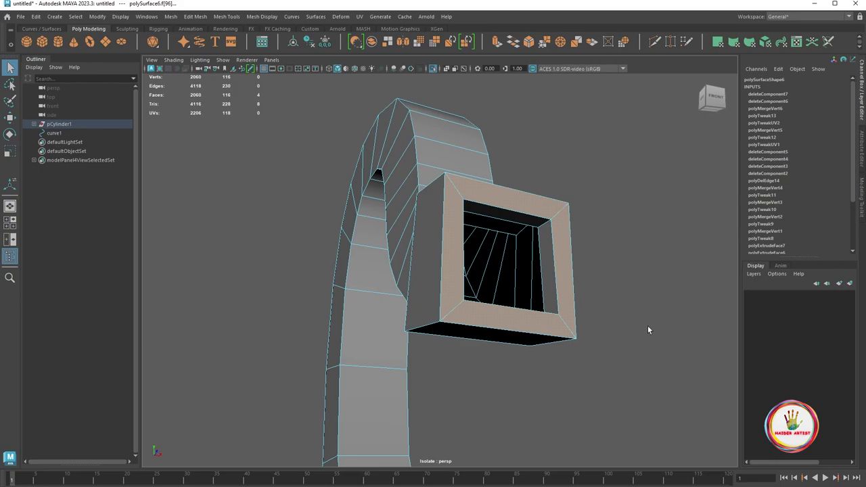
key("Delete")
Delete the bottom inner face, right inner side face and a small triangular face
mouse_move(647, 329)
left_mouse_down("alt")
mouse_move(646, 349)
mouse_move(626, 376)
left_mouse_up("alt")
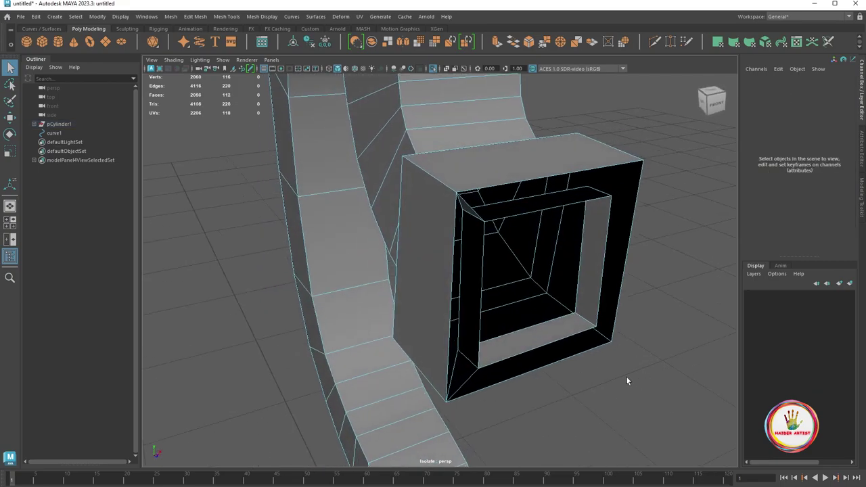
left_click(559, 330)
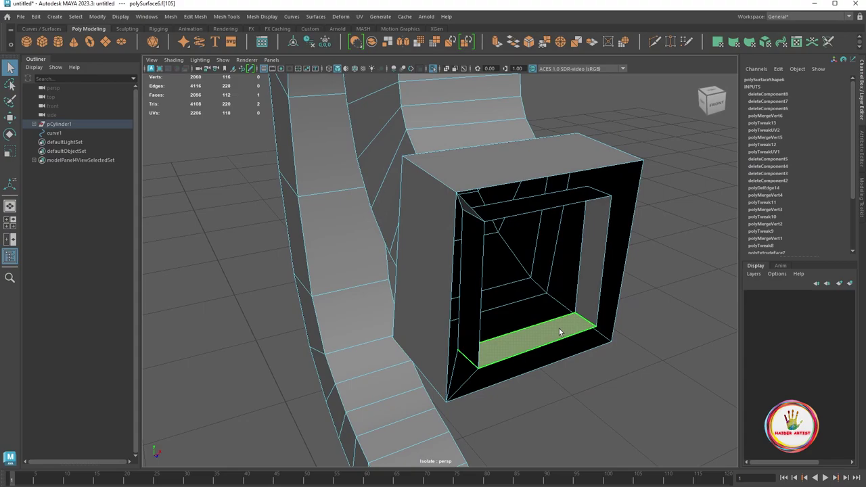
key("Delete")
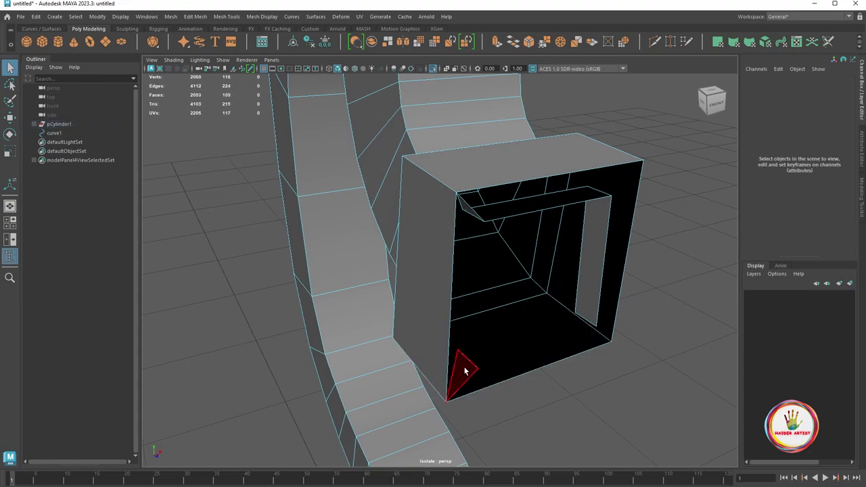
left_click(590, 289)
key("Delete")
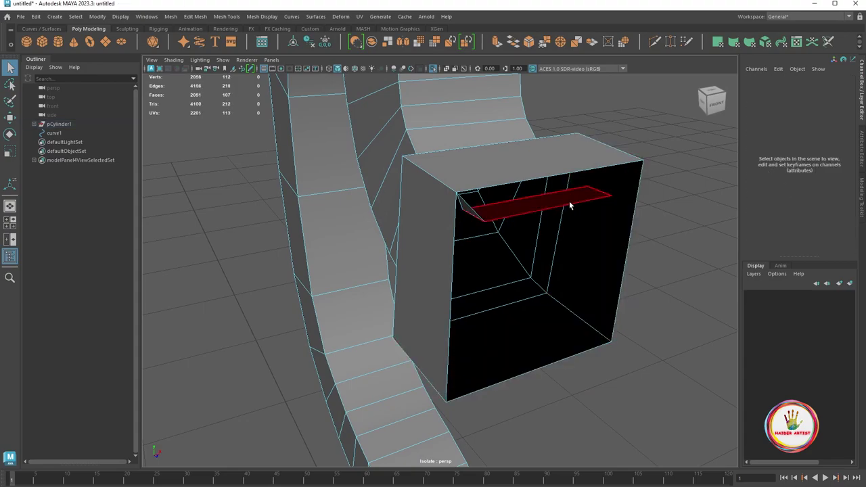
left_click(478, 218)
key("Delete")
Delete the two stray triangles near the top-left corner of the open box
scroll(507, 233, "up", 2)
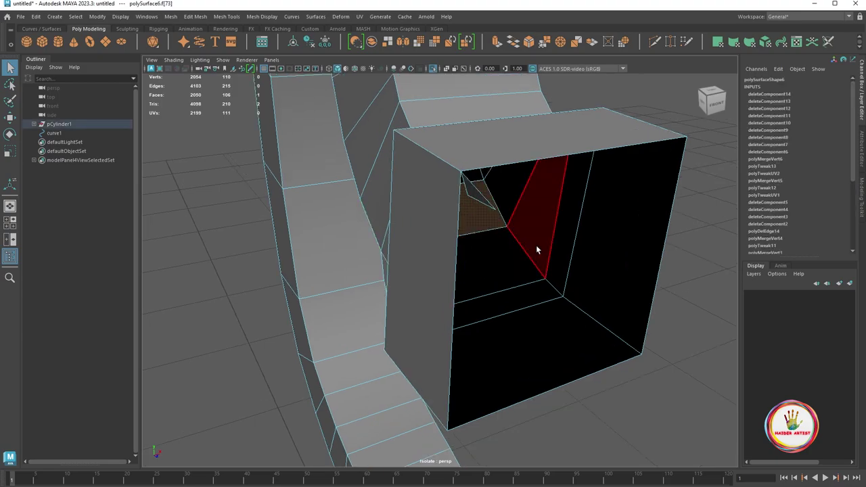
left_click_drag(535, 250, 441, 137, "alt")
left_click(446, 140)
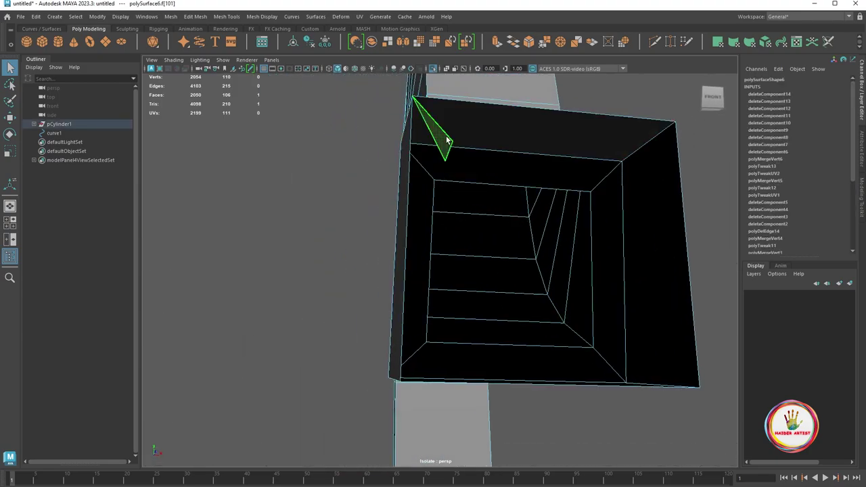
key("Delete")
left_click(441, 140)
key("Delete")
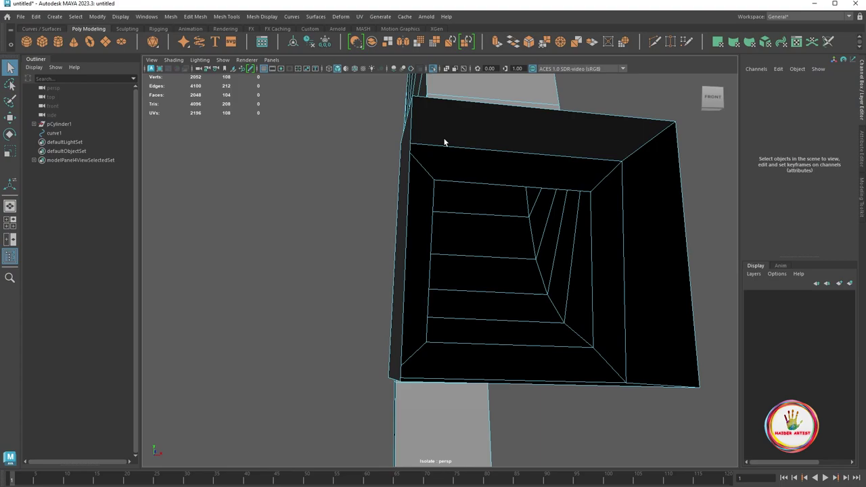
mouse_move(442, 140)
left_mouse_down("alt")
mouse_move(465, 246)
mouse_move(516, 342)
mouse_move(555, 288)
mouse_move(529, 293)
mouse_move(541, 287)
left_mouse_up("alt")
Bevel the handle's edges with 2 segments
key("ctrl+b")
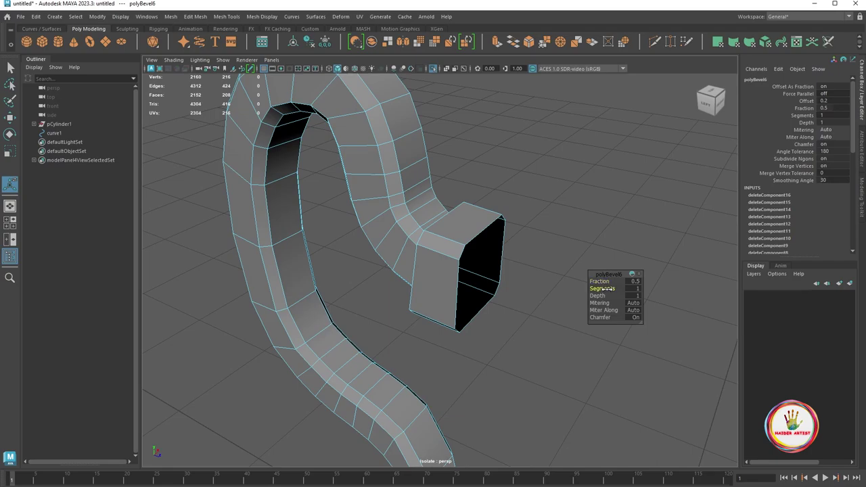
left_click_drag(604, 288, 611, 279)
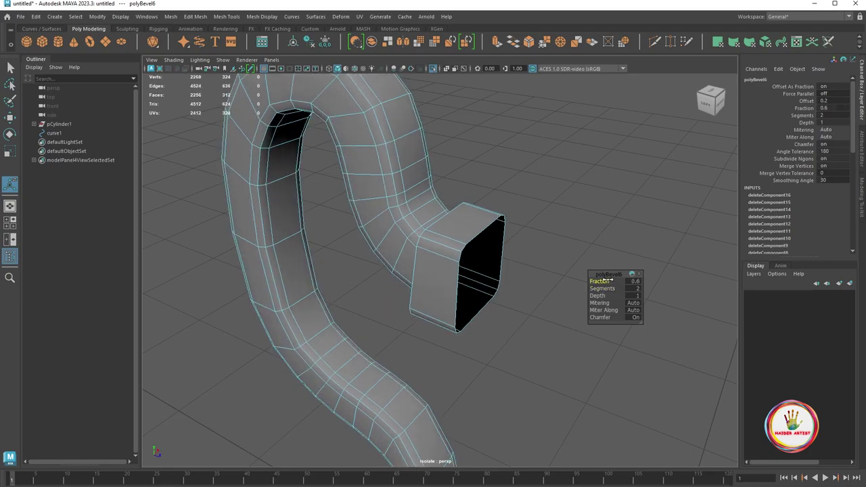
right_click_drag(609, 279, 472, 297, "alt")
mouse_move(472, 297)
left_mouse_down("alt")
mouse_move(489, 320)
mouse_move(376, 343)
left_mouse_up("alt")
key("F8")
Split an edge ring on the handle's lower curve to add a new edge loop
right_click_drag(406, 250, 401, 182)
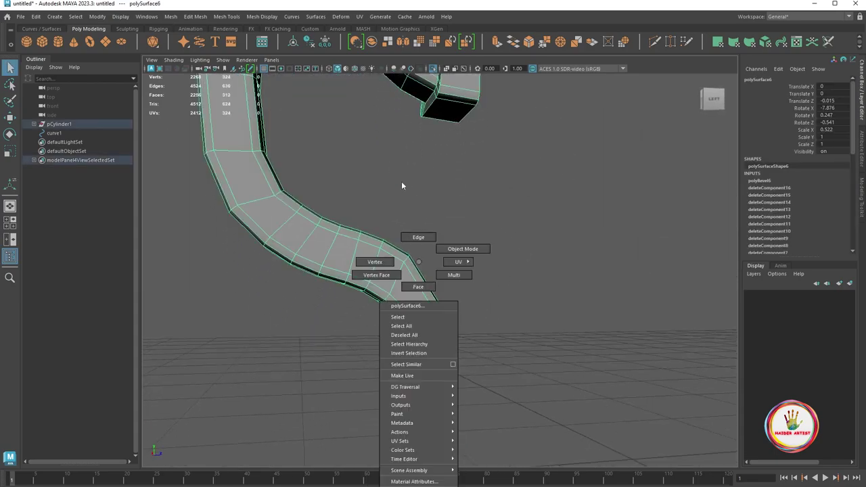
left_click(416, 293)
right_click_drag(485, 240, 389, 302, "ctrl")
key("w")
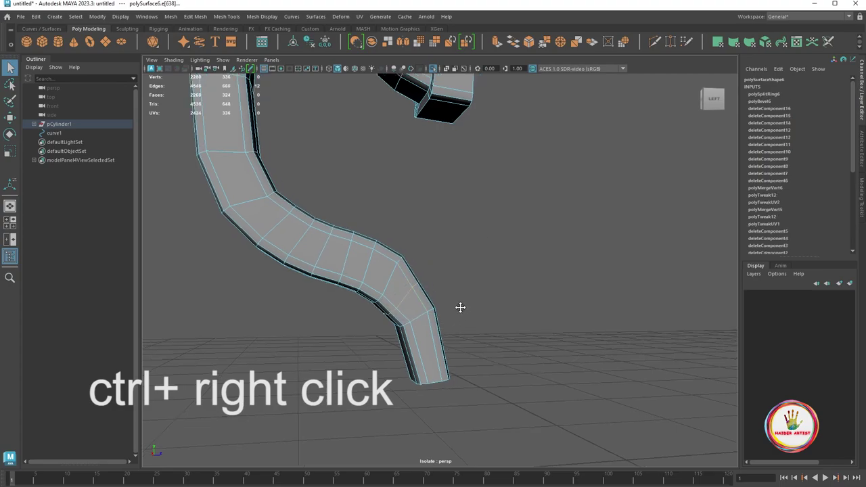
left_click(434, 304)
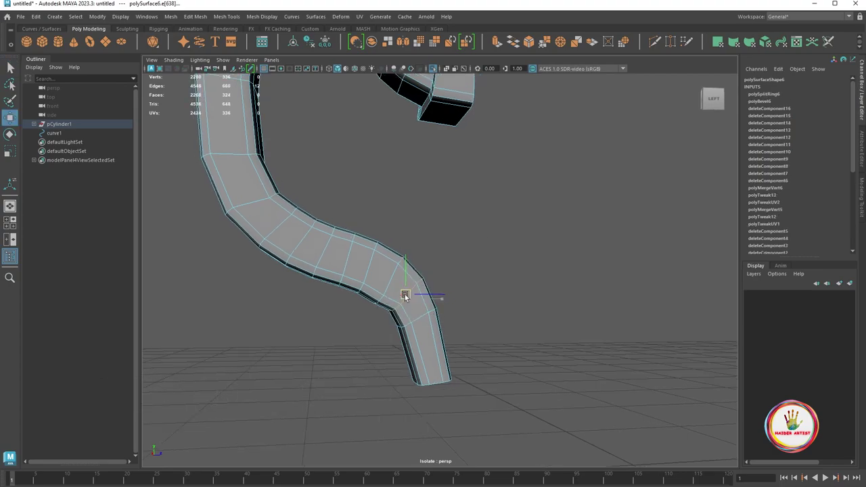
mouse_move(404, 296)
left_mouse_down("alt")
mouse_move(414, 250)
mouse_move(522, 280)
mouse_move(629, 294)
mouse_move(530, 325)
mouse_move(552, 215)
mouse_move(411, 70)
left_mouse_up("alt")
left_click(474, 271)
scroll(548, 318, "up", 3)
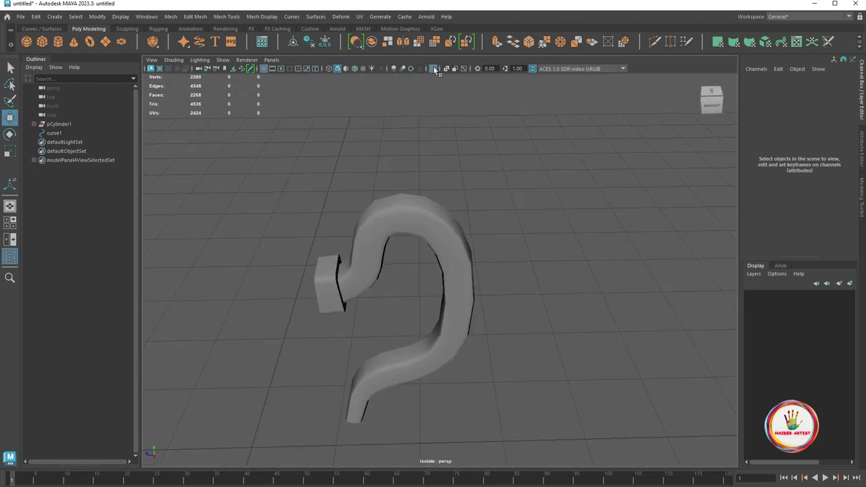
Move the handle's bottom ring of vertices down onto the base ring
left_click(434, 68)
mouse_move(577, 273)
left_mouse_down("alt")
mouse_move(571, 255)
mouse_move(586, 245)
left_mouse_up("alt")
scroll(529, 260, "up", 3)
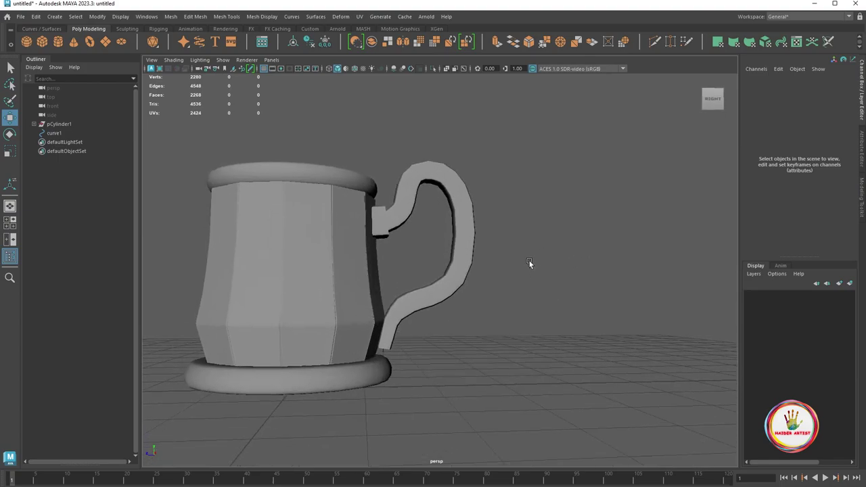
scroll(419, 334, "up", 3)
left_click(397, 351)
scroll(429, 291, "up", 3)
scroll(429, 289, "up", 2)
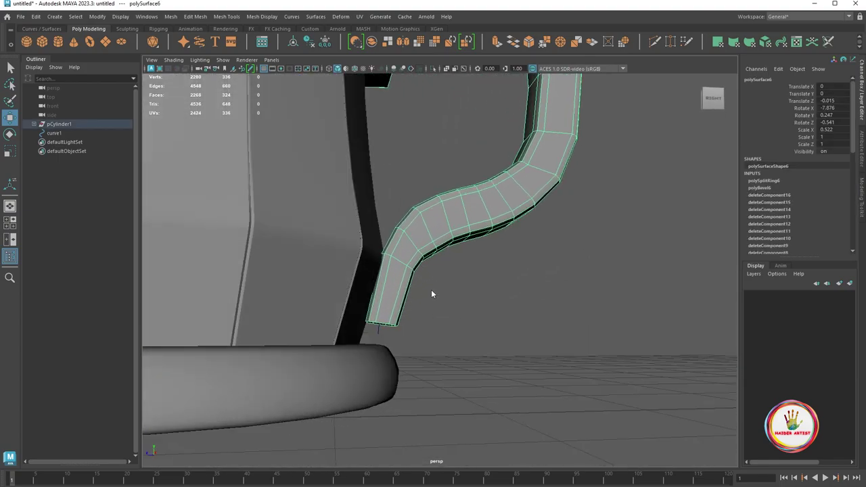
right_click_drag(416, 261, 386, 261)
left_click_drag(309, 297, 469, 344)
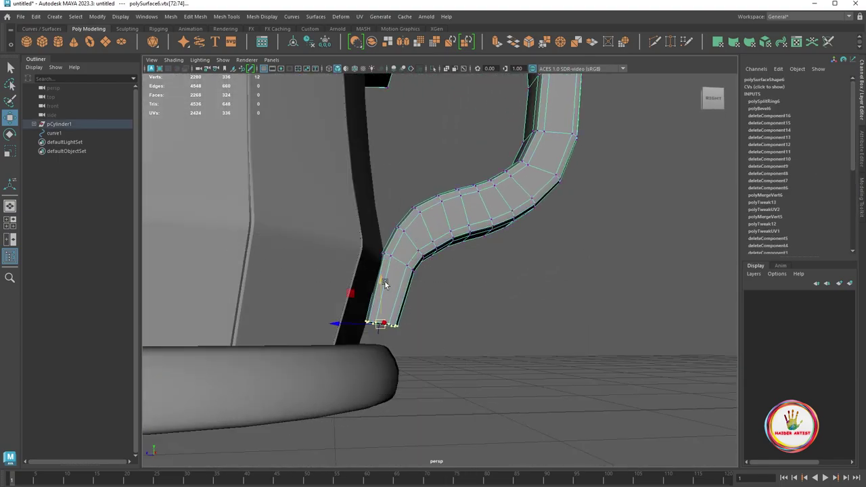
left_click_drag(384, 284, 378, 302)
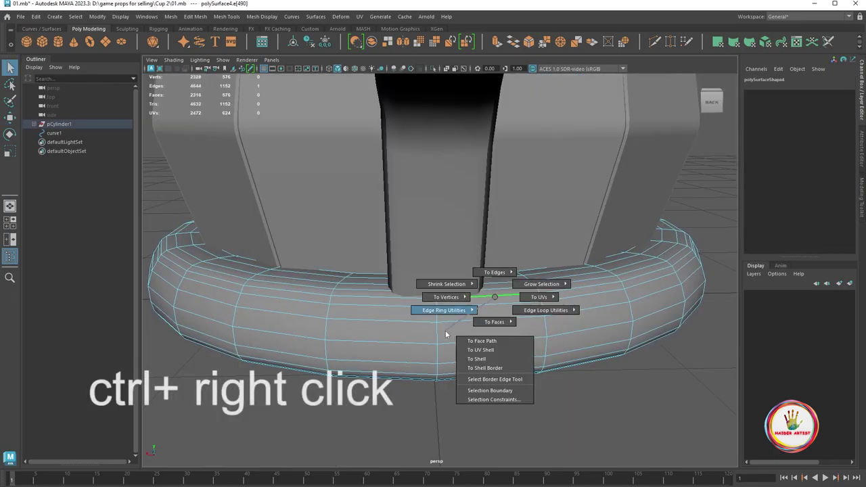
Insert two edge loops around the base ring beneath the handle
right_click_drag(494, 296, 493, 351, "ctrl")
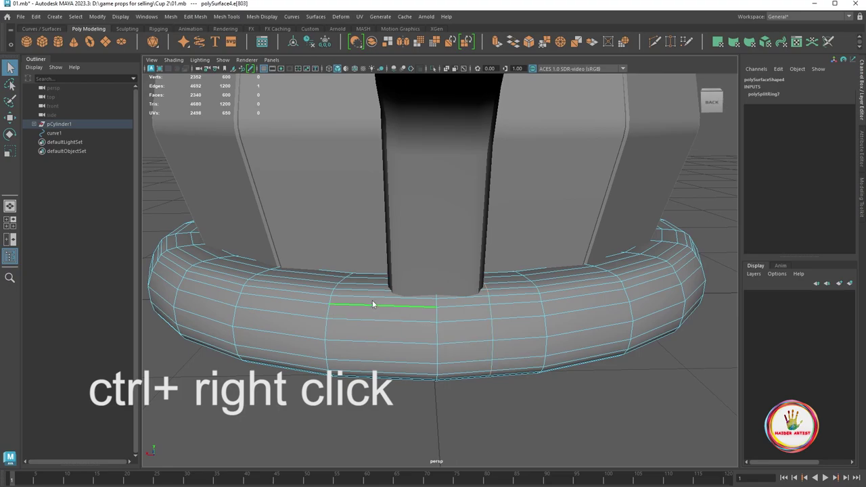
right_click_drag(372, 304, 381, 353, "ctrl")
mouse_move(423, 319)
left_mouse_down("alt")
mouse_move(454, 338)
mouse_move(473, 328)
left_mouse_up("alt")
left_click(417, 315)
mouse_move(417, 316)
left_mouse_down("alt")
mouse_move(456, 330)
mouse_move(441, 319)
mouse_move(450, 307)
mouse_move(390, 321)
left_mouse_up("alt")
key("w")
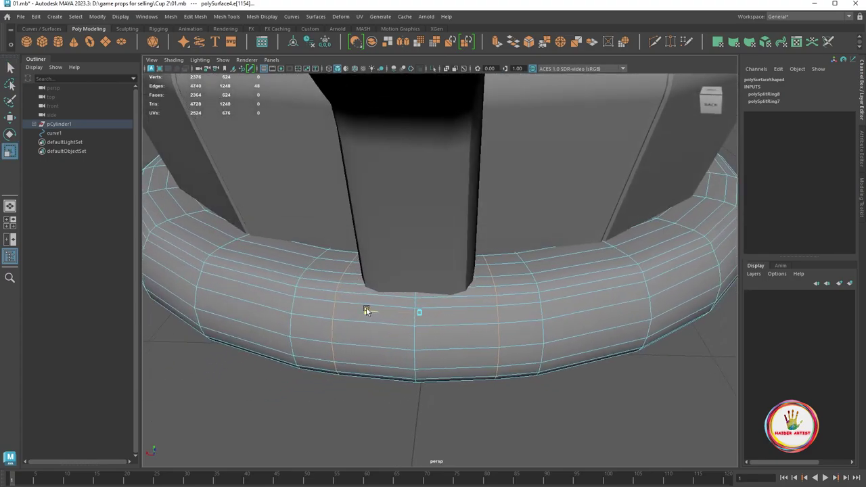
key("w")
left_click_drag(403, 324, 489, 305, "alt")
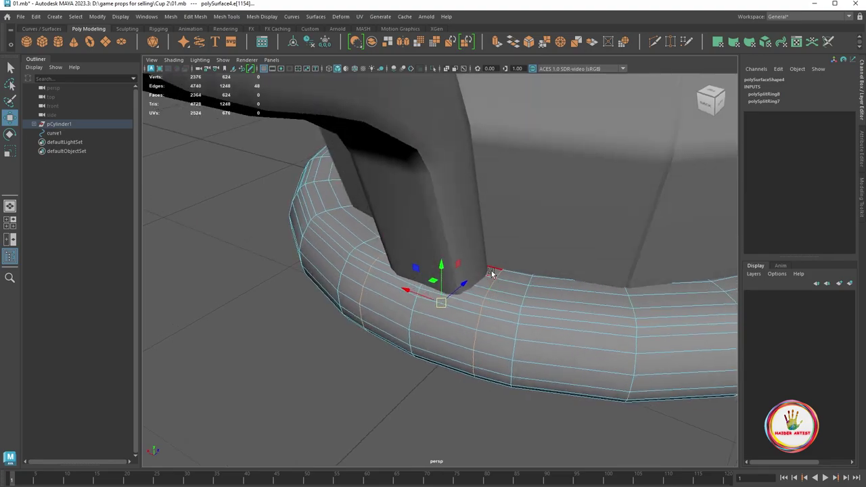
left_click(492, 273)
Extrude the base ring faces under the handle outward, Local Translate Z -0.056
key("q")
double_click(467, 345)
mouse_move(467, 345)
left_mouse_down("alt")
mouse_move(457, 360)
mouse_move(409, 329)
mouse_move(441, 328)
mouse_move(440, 348)
mouse_move(494, 275)
left_mouse_up("alt")
key("ctrl+e")
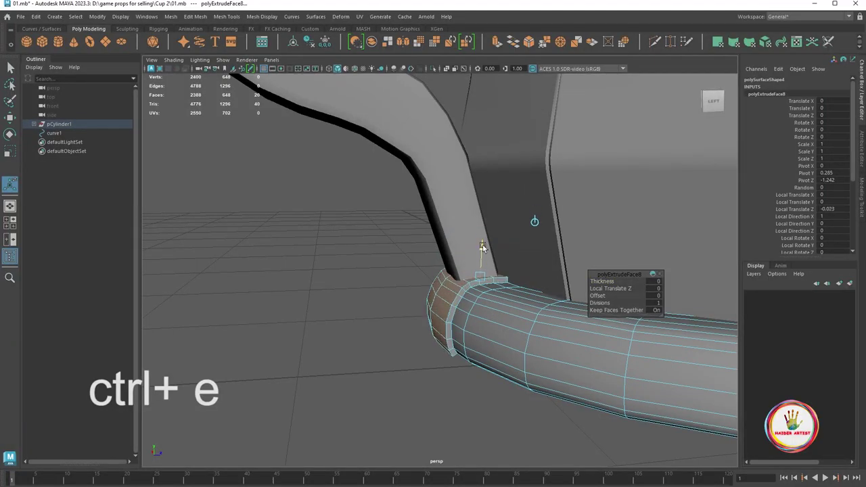
mouse_move(481, 247)
left_mouse_down()
mouse_move(531, 299)
mouse_move(545, 284)
mouse_move(503, 329)
mouse_move(462, 318)
left_mouse_up()
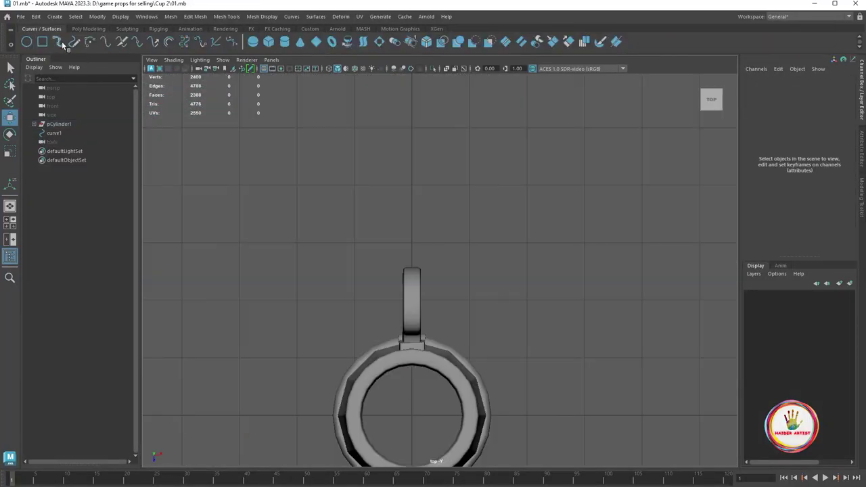
In wireframe view, draw a CV curve spiralling around the handle
left_click(62, 41)
scroll(419, 273, "up", 2)
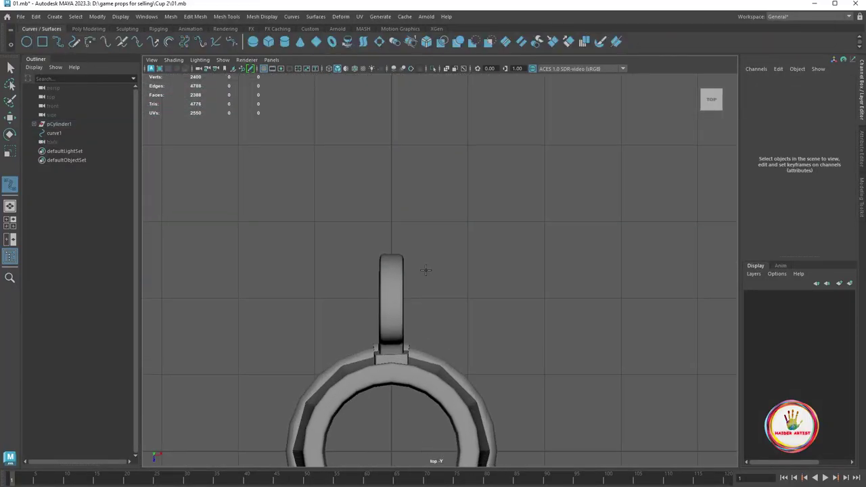
scroll(405, 284, "up", 2)
key("4")
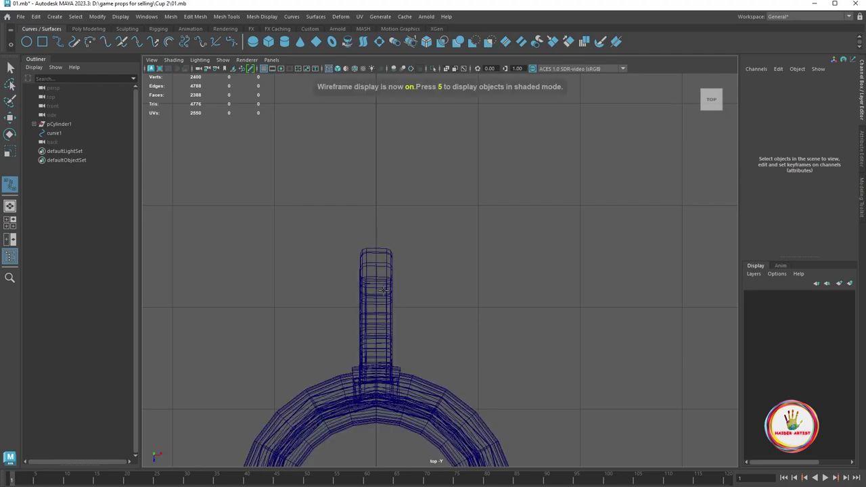
left_click(377, 289)
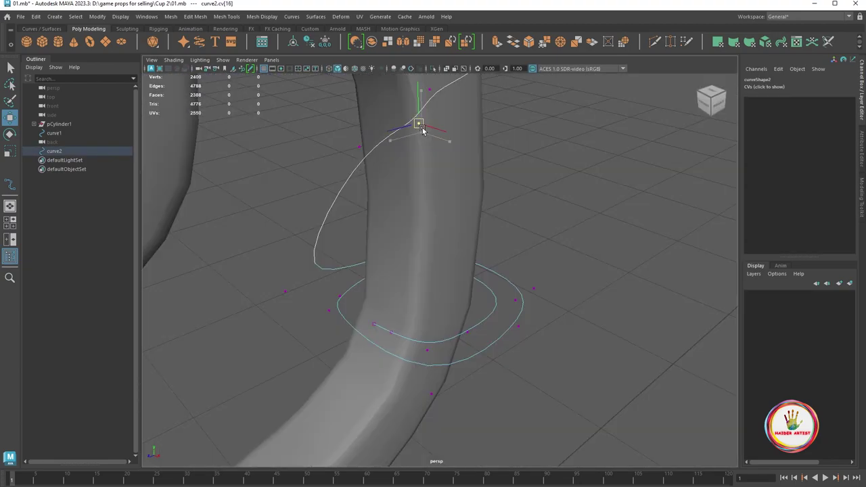
mouse_move(425, 300)
left_mouse_down("alt")
mouse_move(452, 290)
mouse_move(419, 304)
mouse_move(397, 332)
mouse_move(560, 313)
mouse_move(514, 328)
mouse_move(440, 406)
mouse_move(367, 319)
mouse_move(395, 364)
mouse_move(475, 304)
mouse_move(402, 332)
mouse_move(509, 226)
mouse_move(479, 194)
mouse_move(388, 299)
mouse_move(486, 319)
mouse_move(406, 284)
mouse_move(329, 318)
mouse_move(329, 211)
mouse_move(446, 224)
mouse_move(518, 220)
mouse_move(526, 295)
left_mouse_up("alt")
Adjust the spiral curve's control points so it winds around the handle
left_click(452, 291)
left_click(419, 304)
left_click(396, 332)
left_click(427, 347)
left_click(395, 364)
left_click(476, 304)
left_click(402, 331)
left_click(480, 193)
left_click(485, 320)
left_click(329, 319)
Duplicate a handle face as a small square profile at the spiral's start
left_click(421, 300)
right_click_drag(541, 265, 551, 430, "shift")
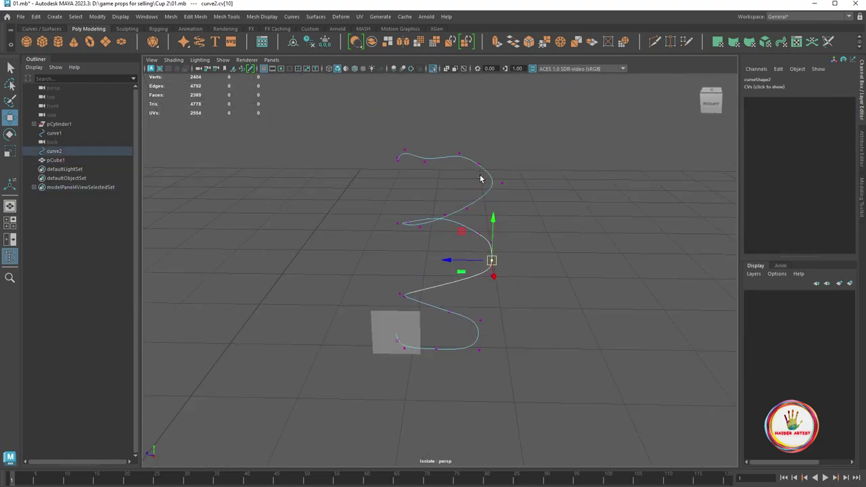
left_click_drag(479, 177, 468, 261, "alt")
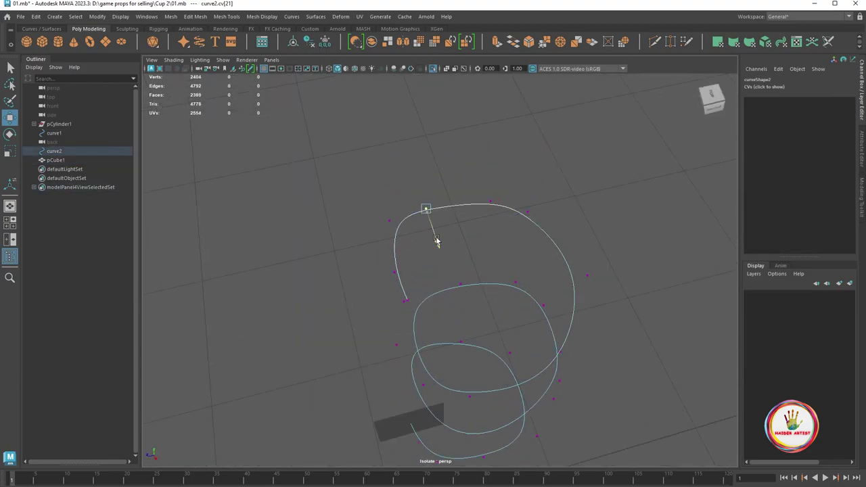
Extrude the square's face along the spiral curve with Ctrl+E
left_click(377, 320)
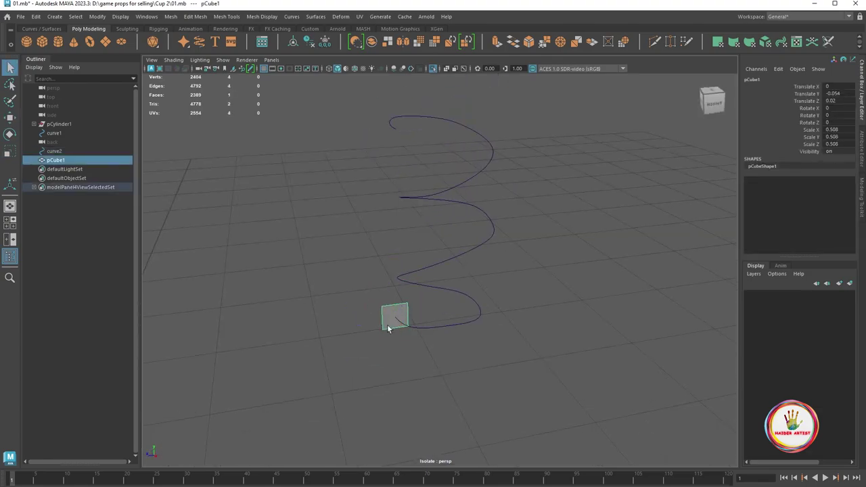
right_click_drag(396, 317, 511, 235)
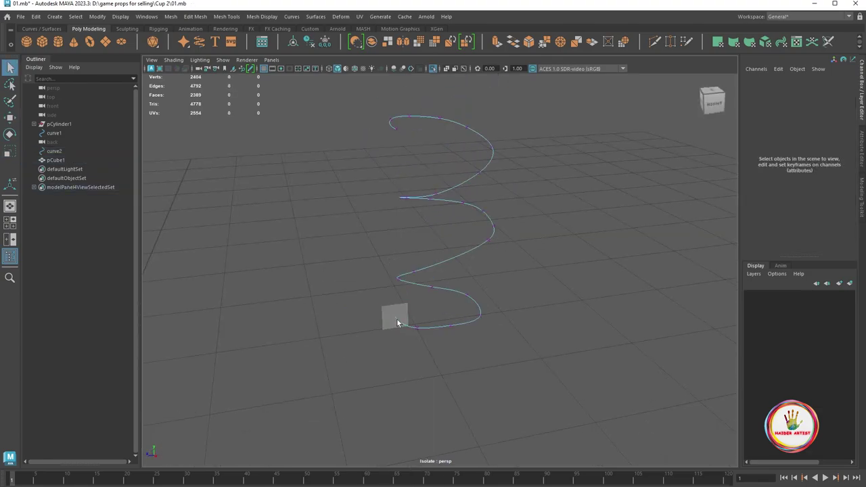
right_click(395, 320)
left_click(396, 335)
left_click_drag(443, 316, 450, 356)
key("ctrl+e")
Raise the extrusion Divisions to 50 and turn off Isolate Select to show the whole mug
scroll(473, 342, "down", 3)
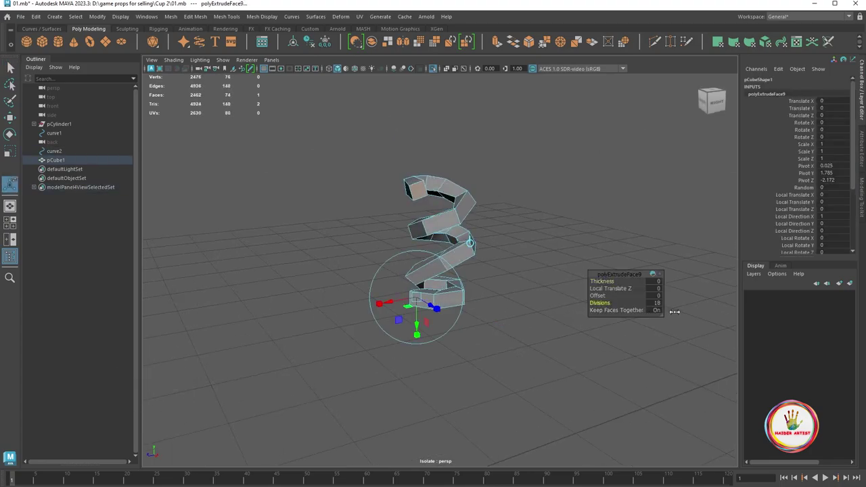
scroll(480, 348, "up", 3)
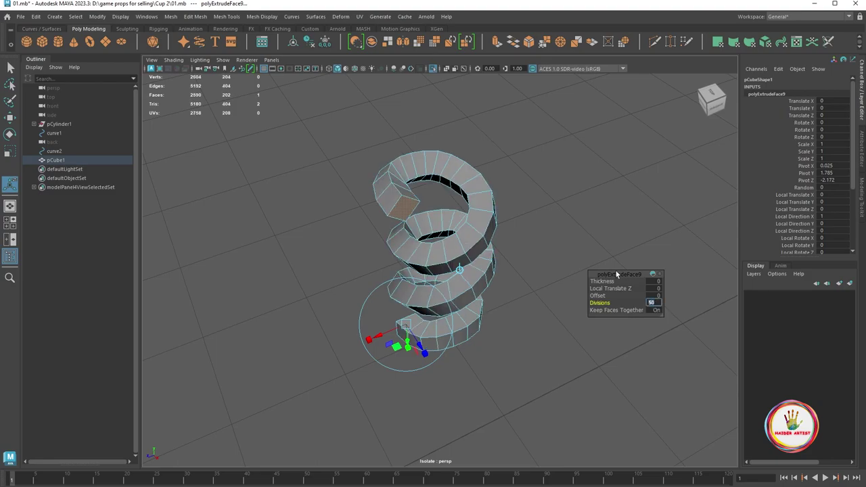
left_click_drag(616, 270, 514, 295, "alt")
right_click_drag(386, 241, 509, 128)
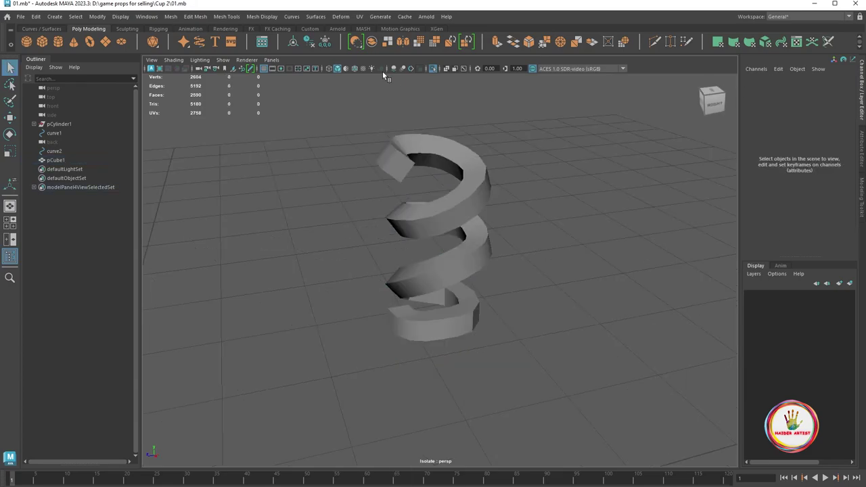
left_click(434, 68)
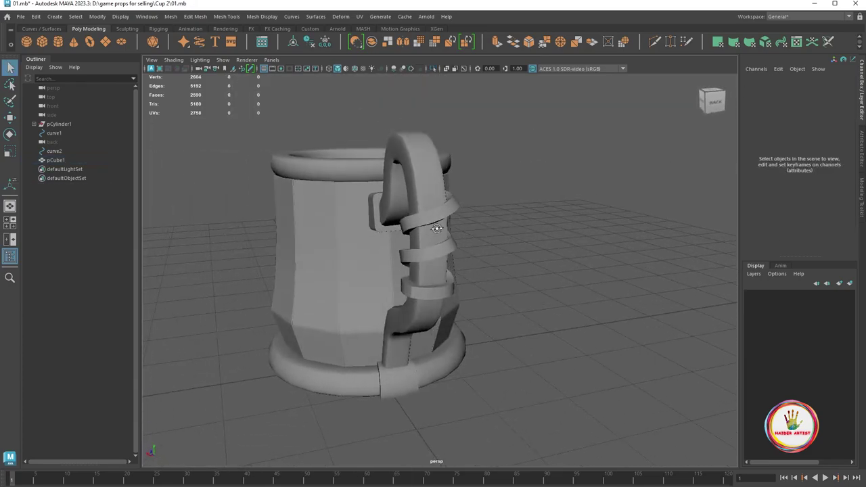
Select the vertices at the spiral band's top end, checking them in wireframe
mouse_move(481, 163)
left_mouse_down()
mouse_move(443, 226)
mouse_move(455, 292)
left_mouse_up()
key("4")
key("5")
left_click(414, 276)
scroll(414, 275, "down", 5)
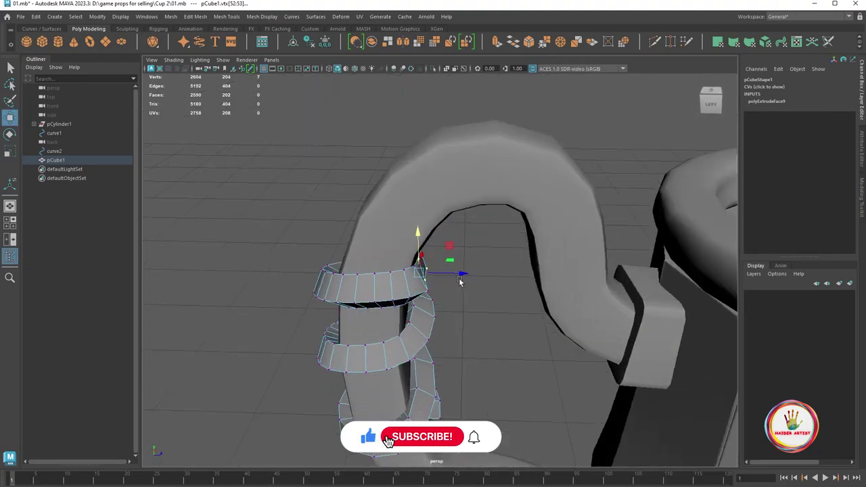
scroll(427, 318, "up", 8)
scroll(421, 315, "down", 5)
scroll(373, 313, "up", 8)
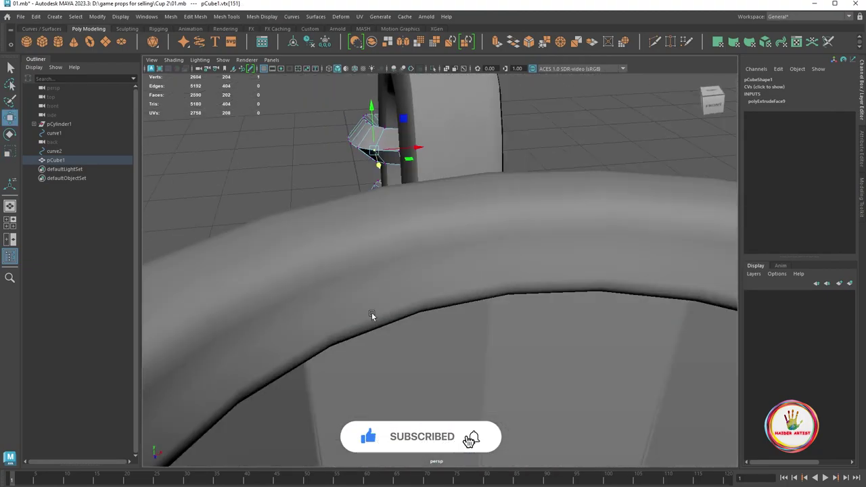
Select a vertex at the spiral's lower end and reposition it against the handle
left_click_drag(373, 313, 474, 350, "alt")
scroll(443, 300, "up", 3)
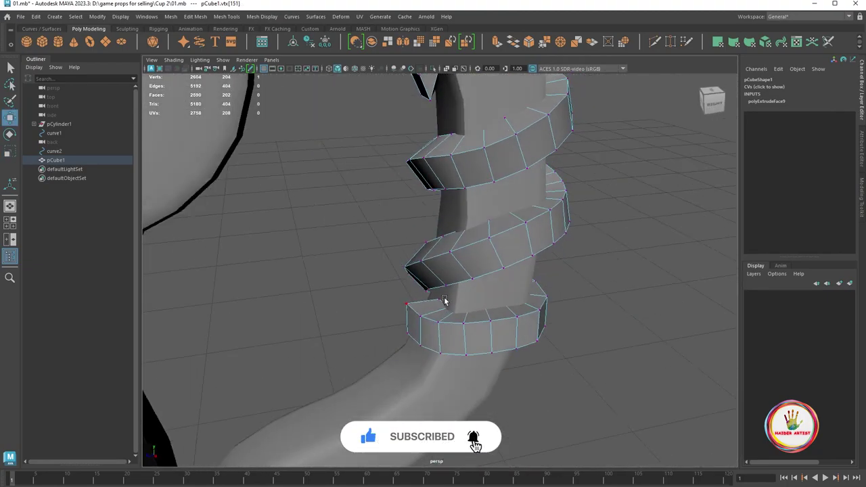
key("q")
left_click(447, 303)
key("4")
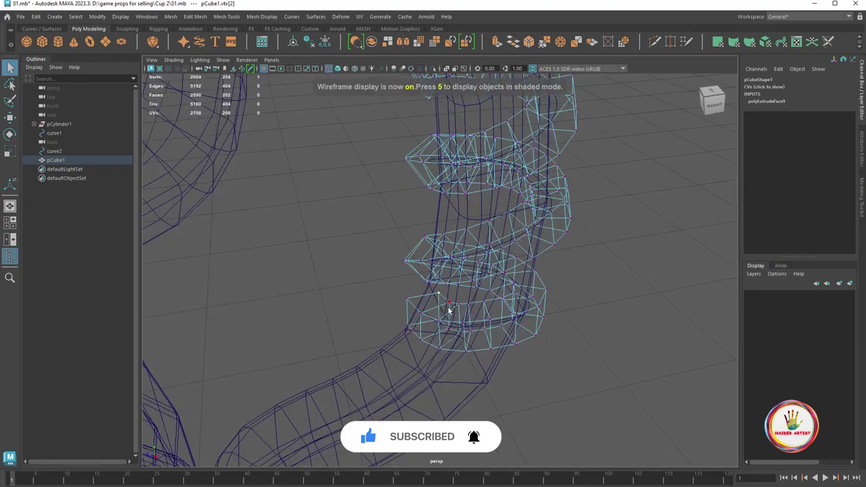
key("5")
key("r")
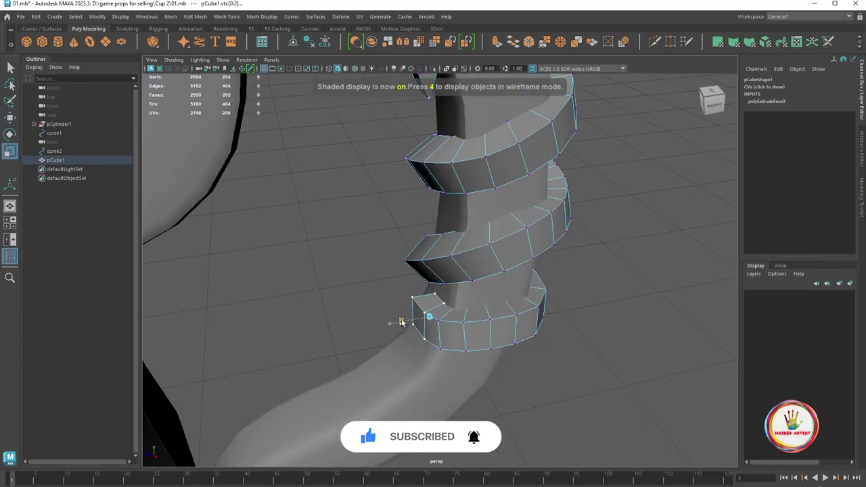
scroll(412, 318, "up", 2)
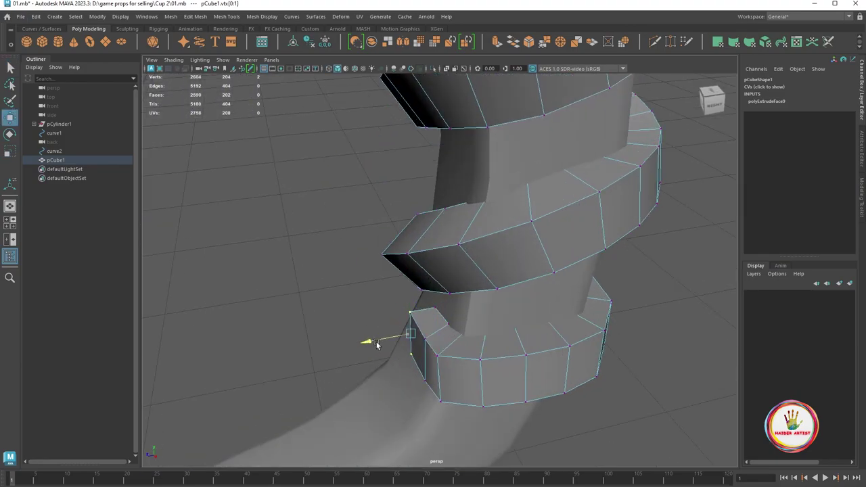
mouse_move(389, 338)
left_mouse_down("alt")
mouse_move(433, 338)
mouse_move(473, 318)
left_mouse_up("alt")
Pick a vertex at the spiral's top end to reposition it
left_click(629, 277)
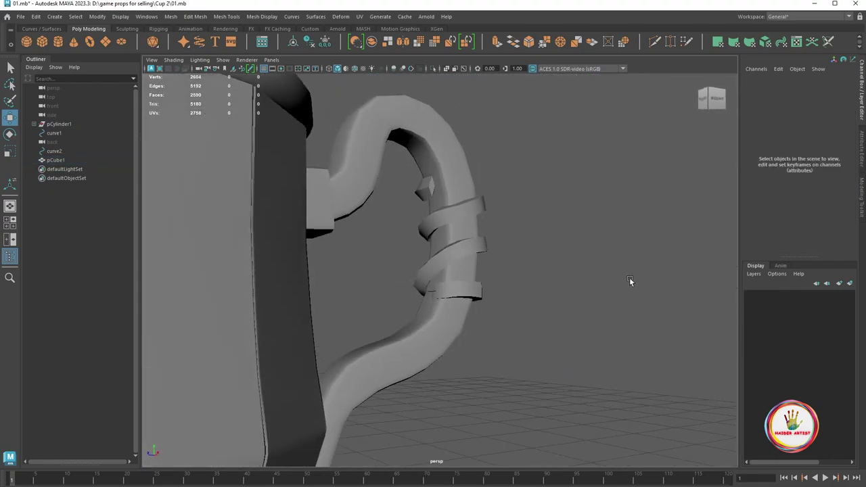
mouse_move(629, 277)
left_mouse_down("alt")
mouse_move(520, 269)
mouse_move(474, 284)
left_mouse_up("alt")
left_click(520, 270)
key("F9")
left_click(421, 338)
mouse_move(421, 339)
left_mouse_down("alt")
mouse_move(427, 213)
mouse_move(406, 186)
mouse_move(338, 251)
left_mouse_up("alt")
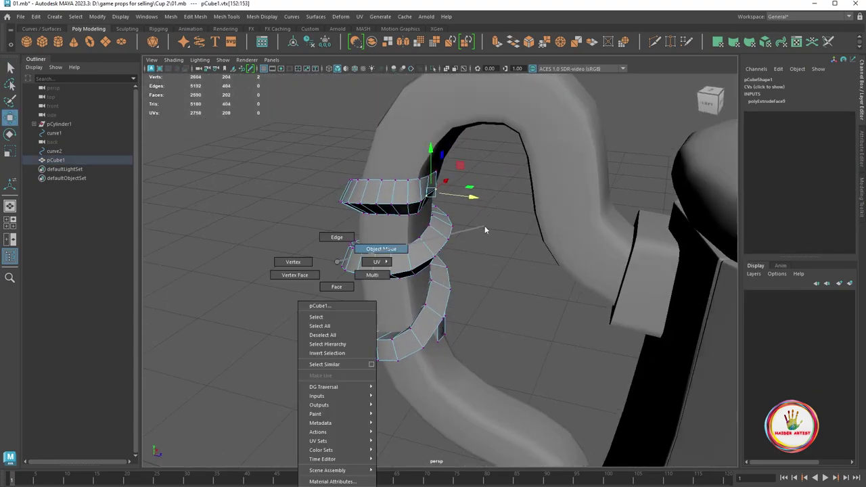